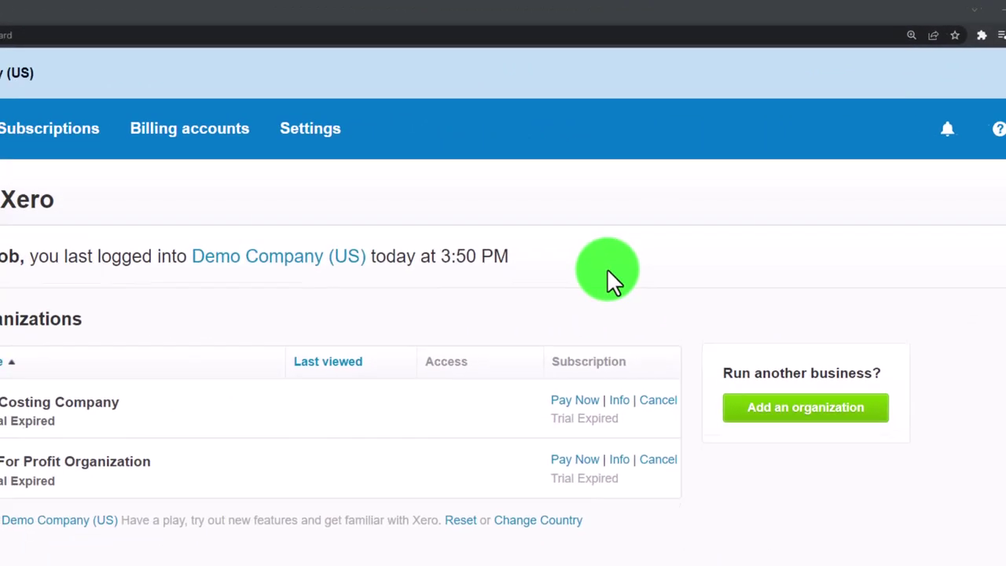
Reset the Demo Company (US) data and hide the welcome panel on its dashboard
{"action": "key", "text": "ctrl+plus"}
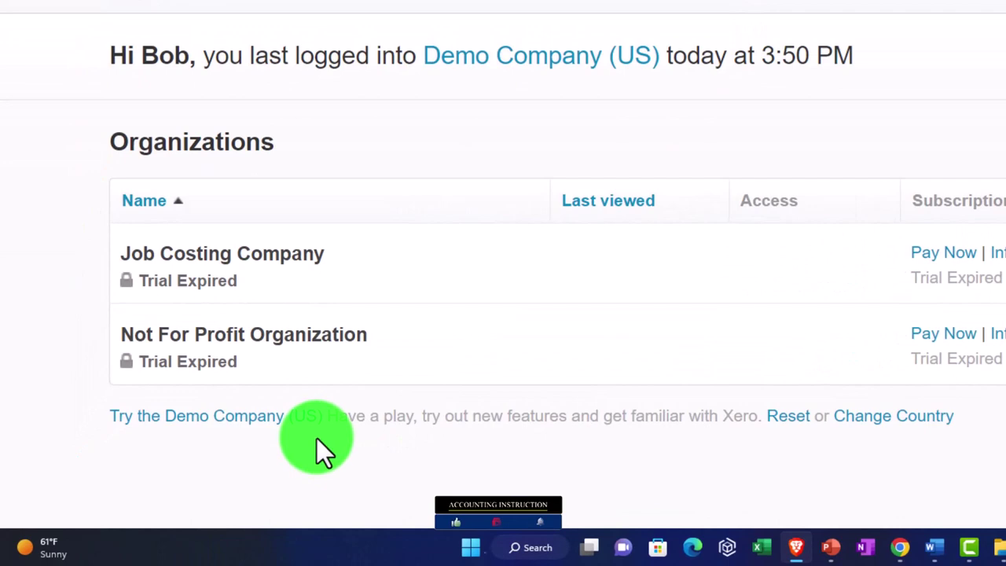
{"action": "left_click", "coordinate": [788, 416]}
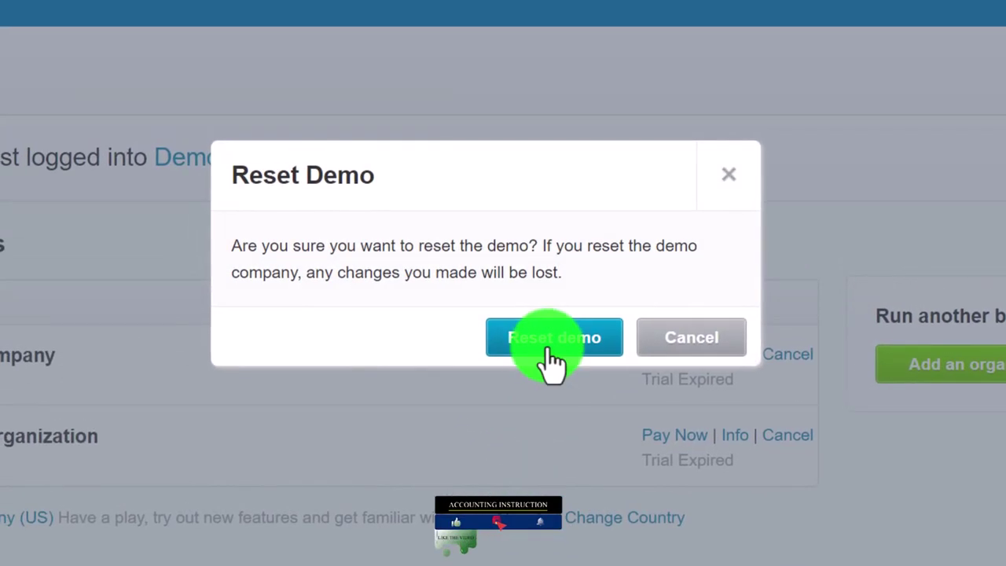
{"action": "left_click", "coordinate": [506, 253]}
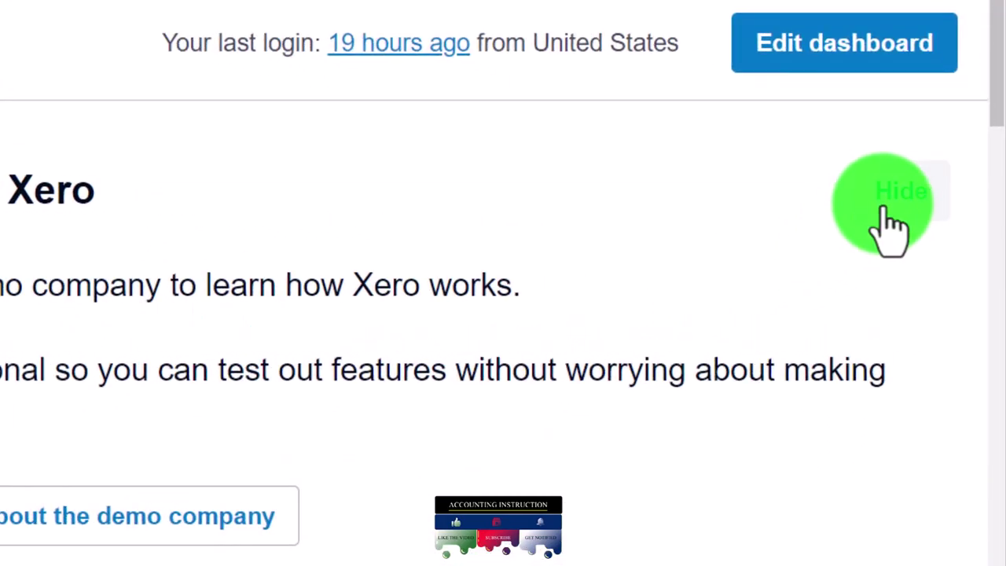
{"action": "left_click", "coordinate": [888, 209]}
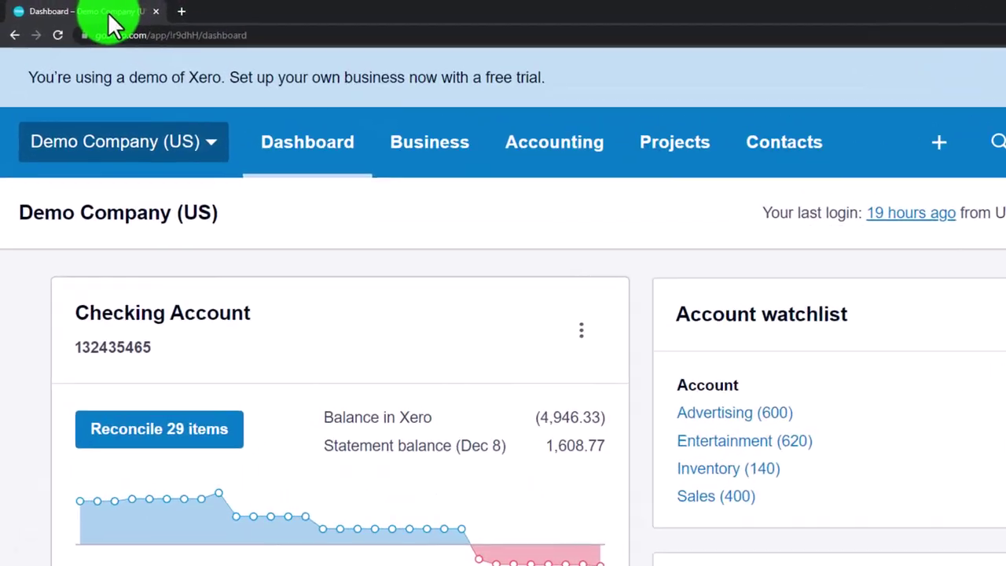
Duplicate the Demo Company dashboard browser tab twice so that three tabs are open
{"action": "right_click", "coordinate": [88, 16]}
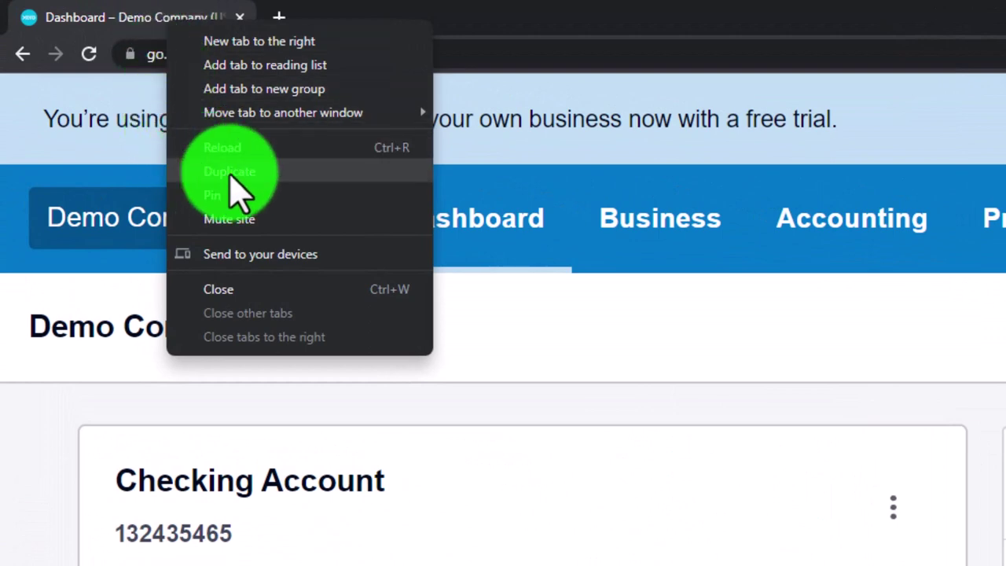
{"action": "left_click", "coordinate": [234, 173]}
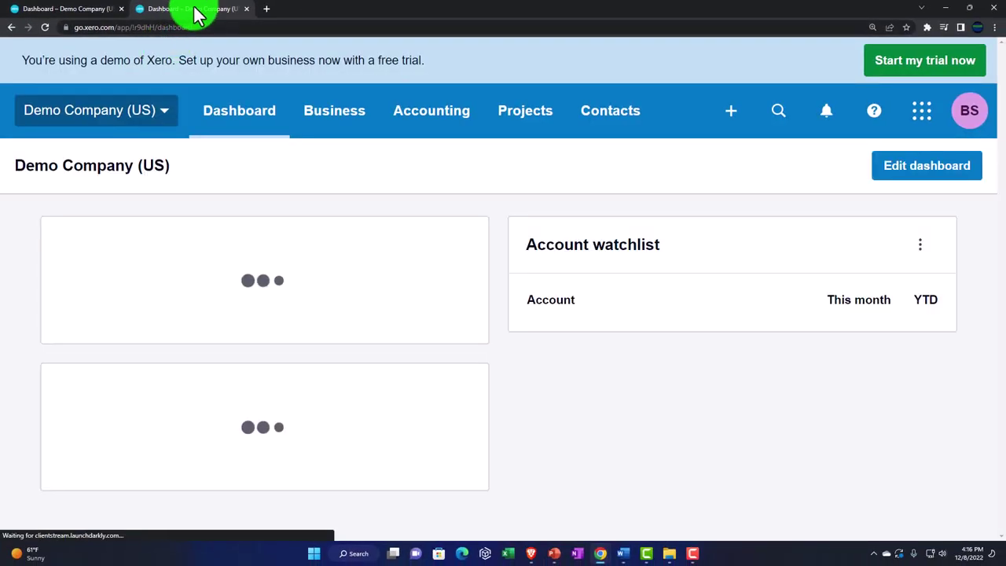
{"action": "right_click", "coordinate": [196, 16]}
{"action": "left_click", "coordinate": [219, 84]}
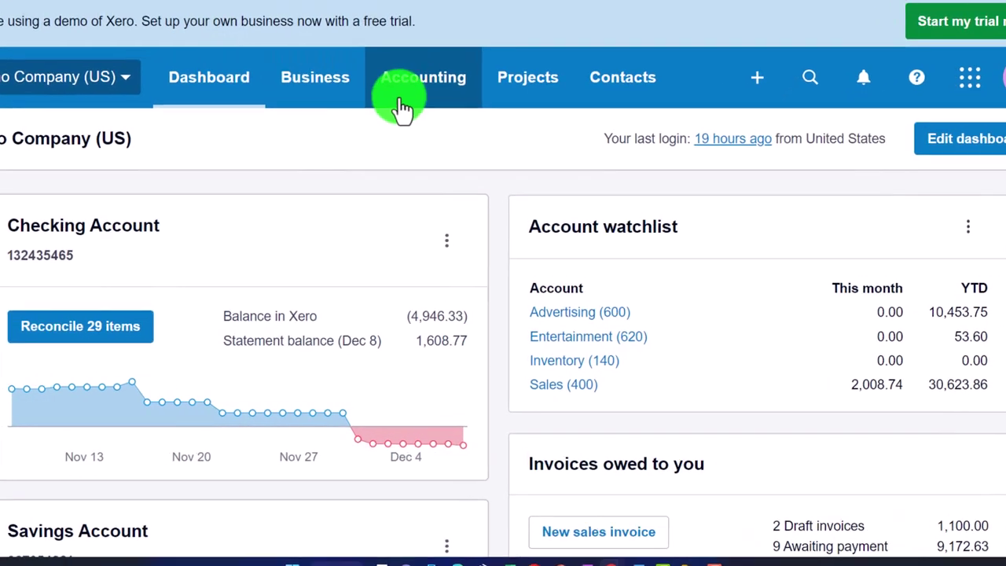
Open the Balance Sheet report in one duplicated tab and the Income Statement (Profit and Loss) in the other
{"action": "left_click", "coordinate": [419, 125]}
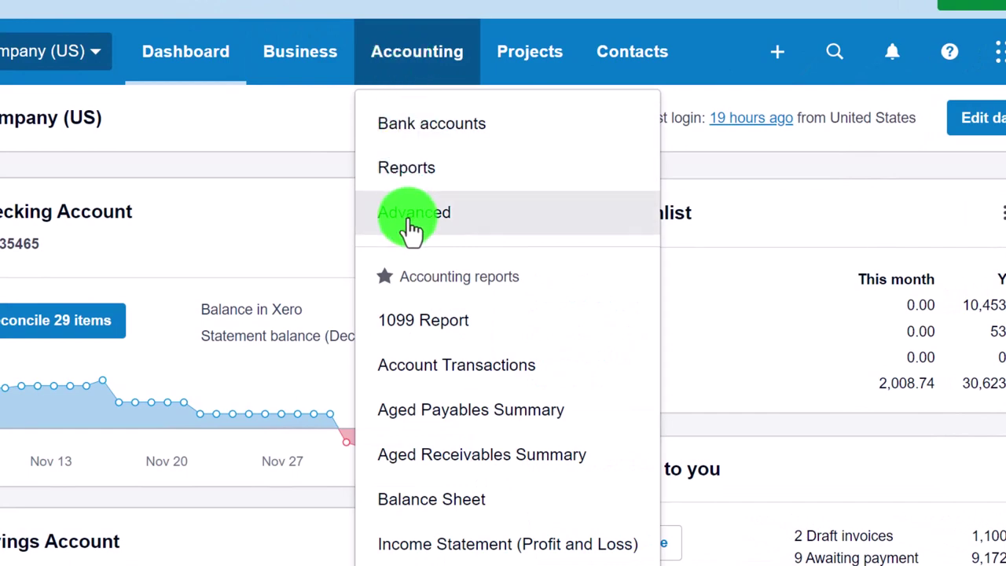
{"action": "left_click", "coordinate": [532, 503]}
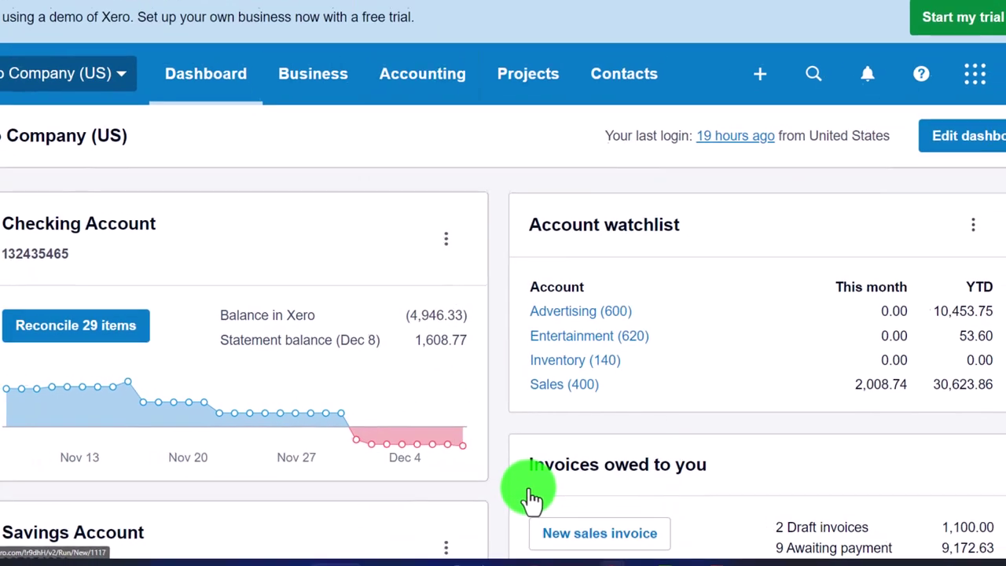
{"action": "left_click", "coordinate": [311, 11]}
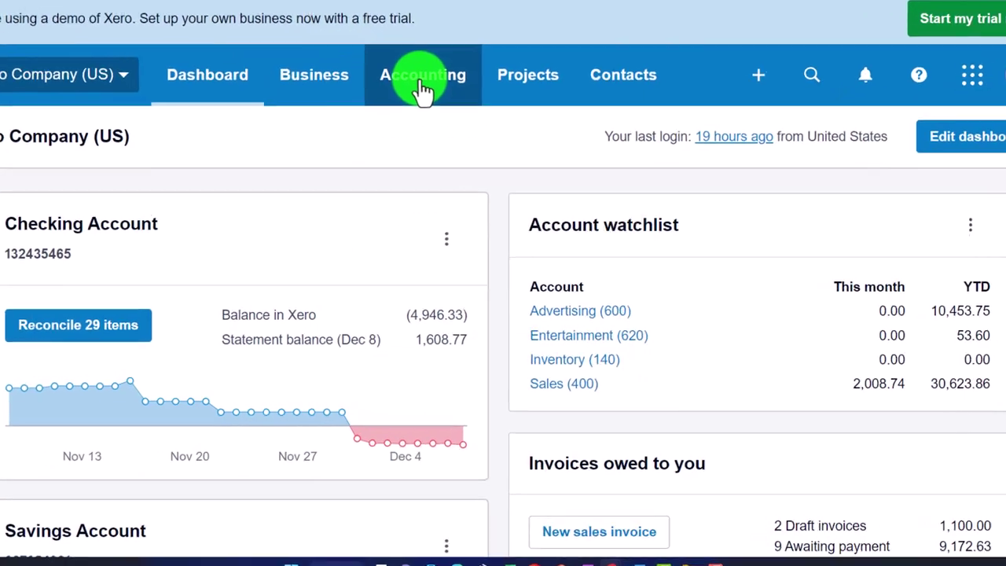
{"action": "left_click", "coordinate": [430, 124]}
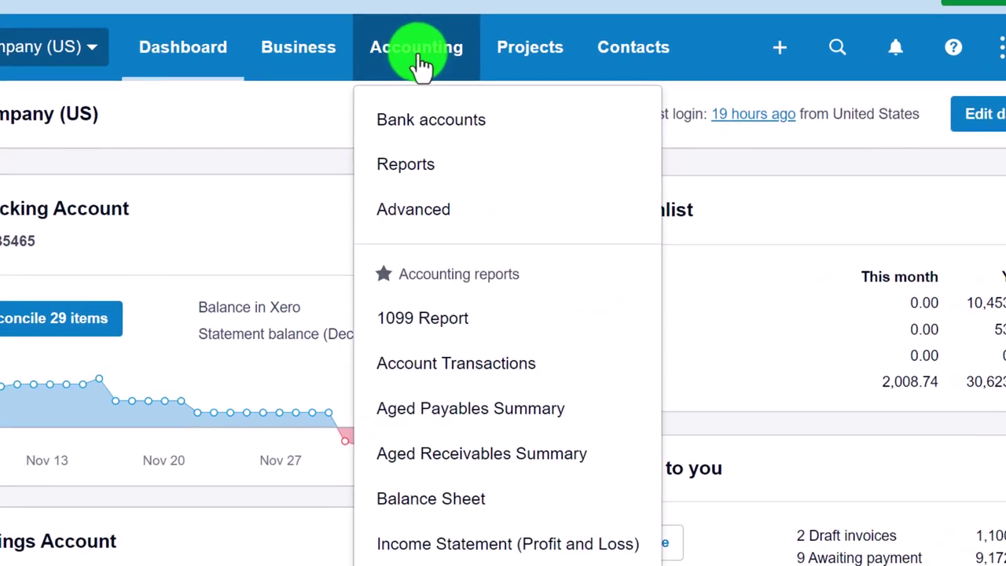
{"action": "left_click", "coordinate": [607, 550]}
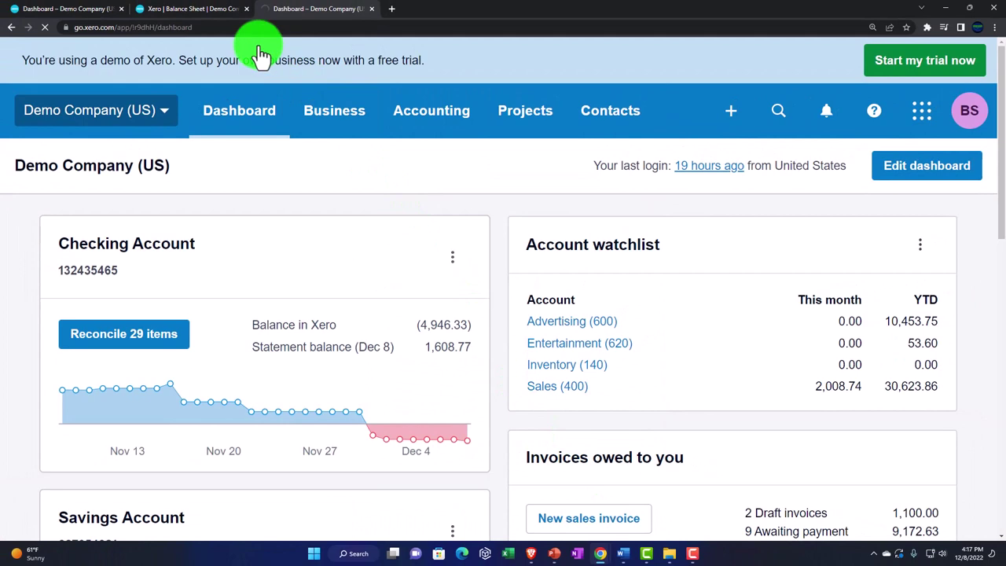
Set the Balance Sheet date to Dec 31, 2022 and update the report
{"action": "left_click", "coordinate": [206, 11]}
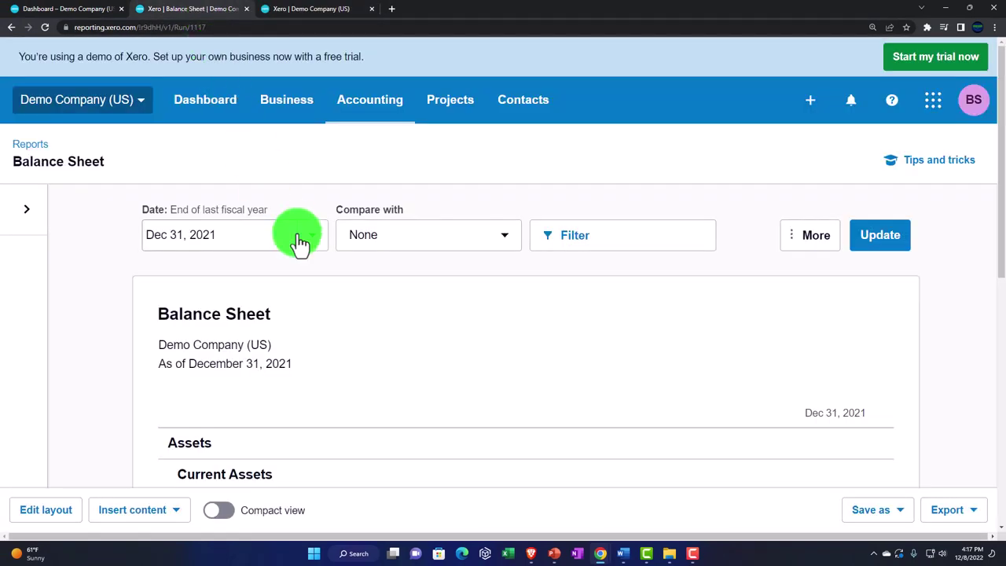
{"action": "left_click", "coordinate": [311, 235]}
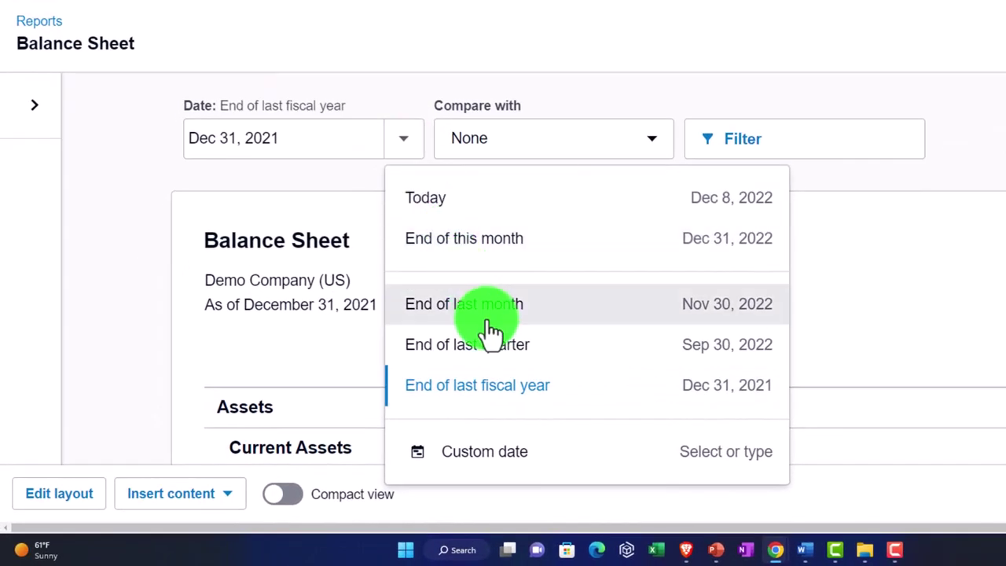
{"action": "scroll", "coordinate": [487, 331], "scroll_direction": "down", "scroll_amount": 1}
{"action": "left_click", "coordinate": [485, 385]}
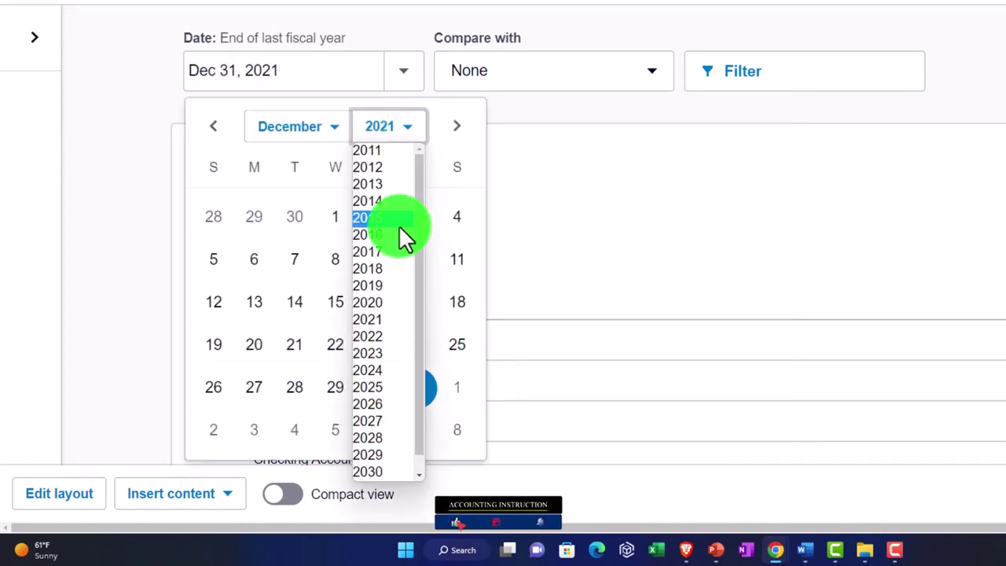
{"action": "left_click", "coordinate": [388, 336]}
{"action": "left_click", "coordinate": [444, 397]}
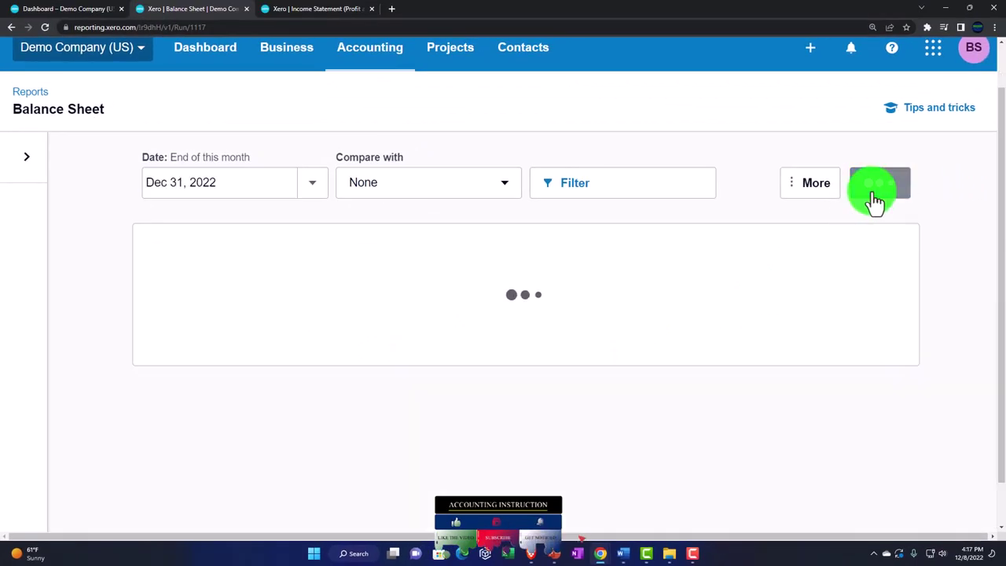
{"action": "scroll", "coordinate": [459, 375], "scroll_direction": "up", "scroll_amount": 1}
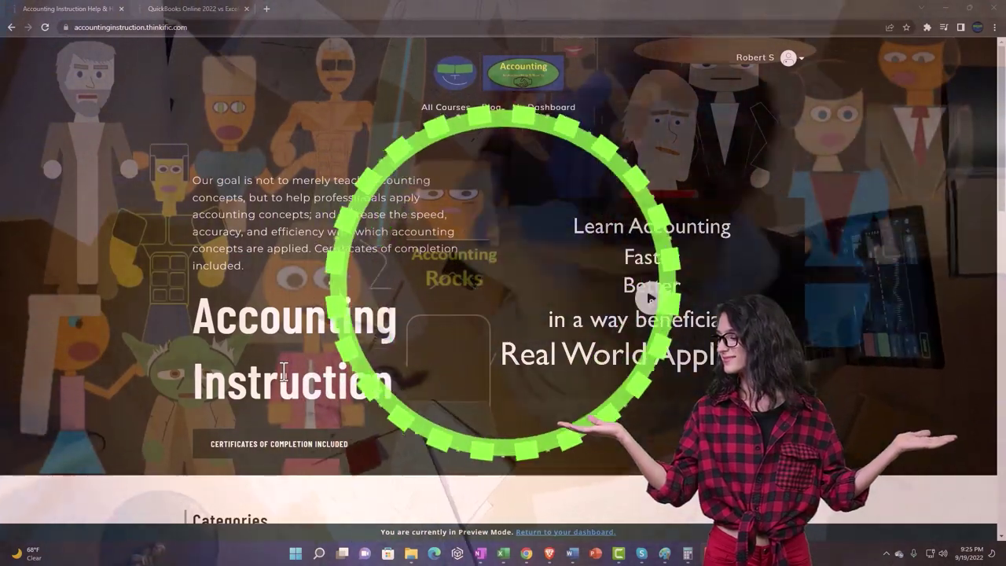
Browse the Accounting Instruction course categories and look at the QuickBooks Online 2022 course's lesson sections
{"action": "scroll", "coordinate": [139, 435], "scroll_direction": "down", "scroll_amount": 6}
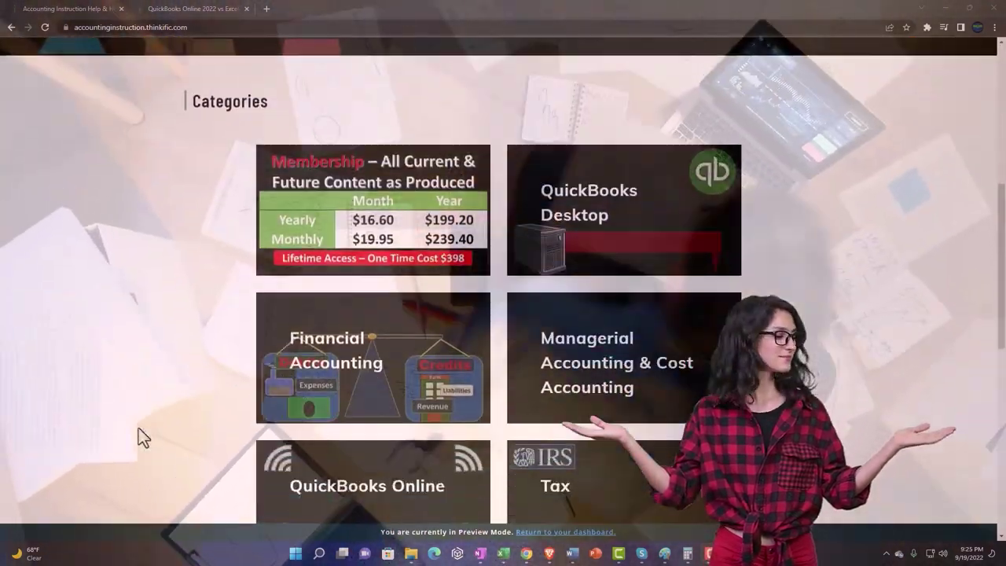
{"action": "scroll", "coordinate": [139, 429], "scroll_direction": "down", "scroll_amount": 1}
{"action": "scroll", "coordinate": [138, 429], "scroll_direction": "down", "scroll_amount": 4}
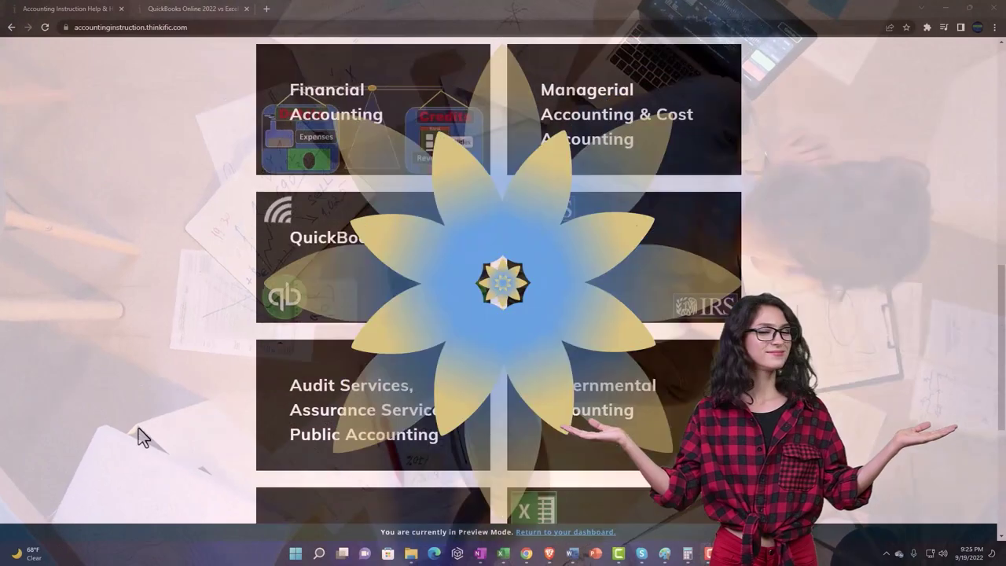
{"action": "scroll", "coordinate": [139, 428], "scroll_direction": "down", "scroll_amount": 3}
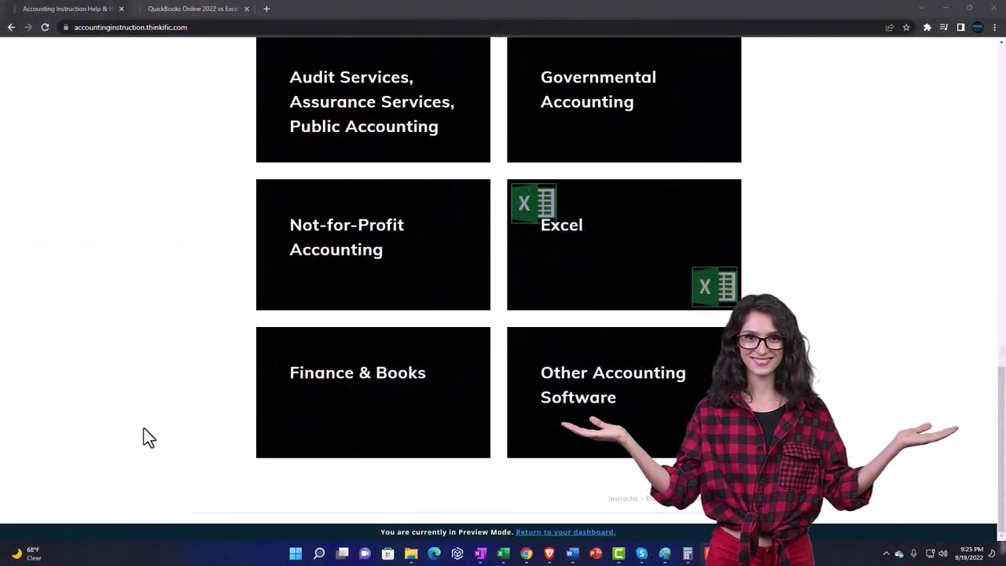
{"action": "left_click", "coordinate": [180, 9]}
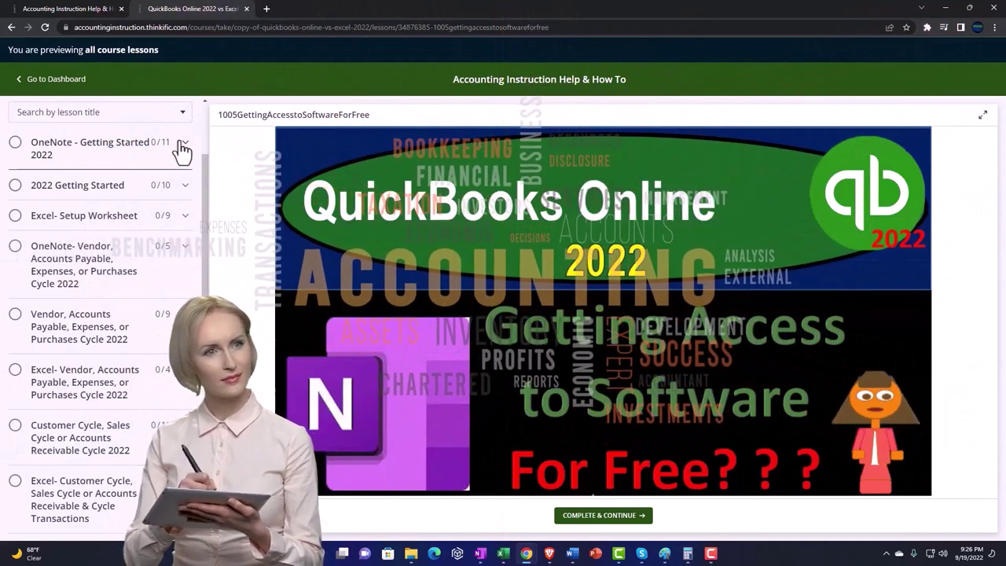
{"action": "left_click", "coordinate": [182, 146]}
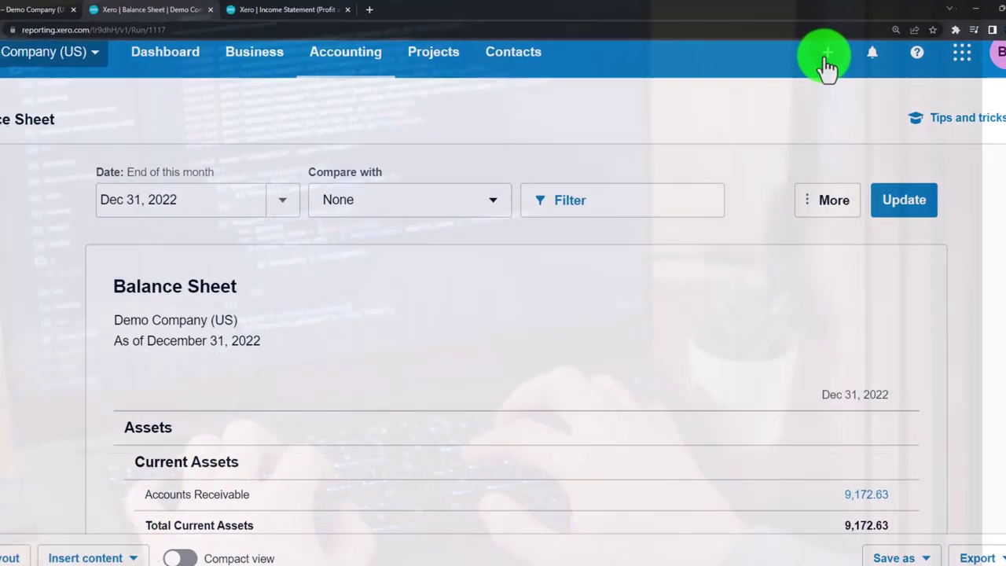
View the list of records and transactions that can be created, and close it without choosing any
{"action": "left_click", "coordinate": [825, 57]}
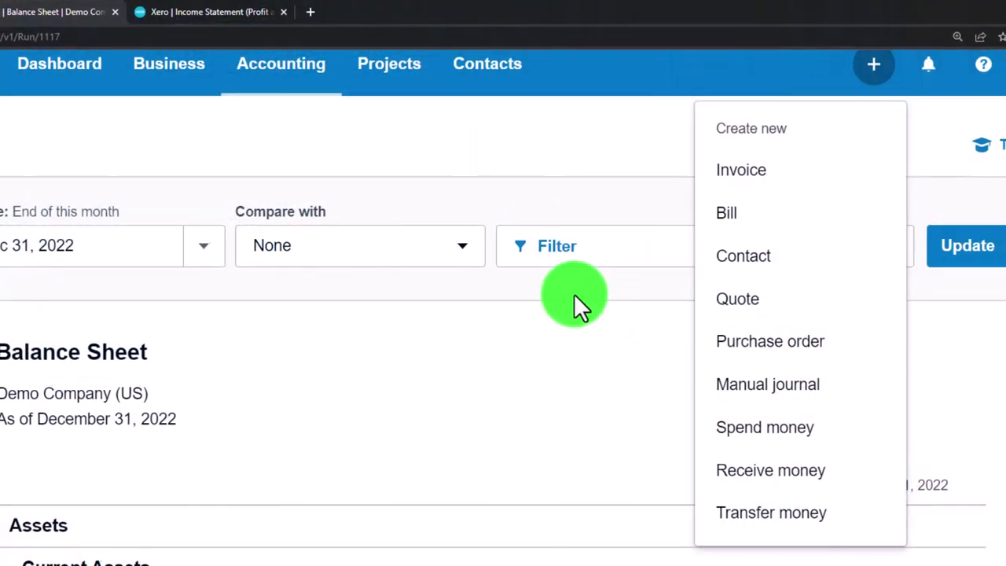
{"action": "left_click", "coordinate": [580, 302]}
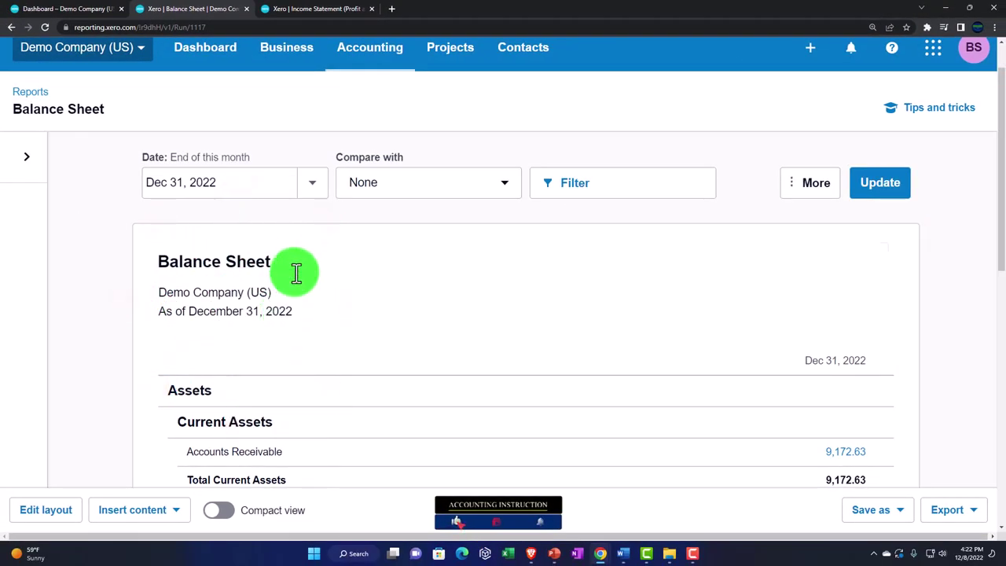
Examine the 2022 Income Statement alongside the Balance Sheet's current and fixed asset sections
{"action": "left_click", "coordinate": [325, 11]}
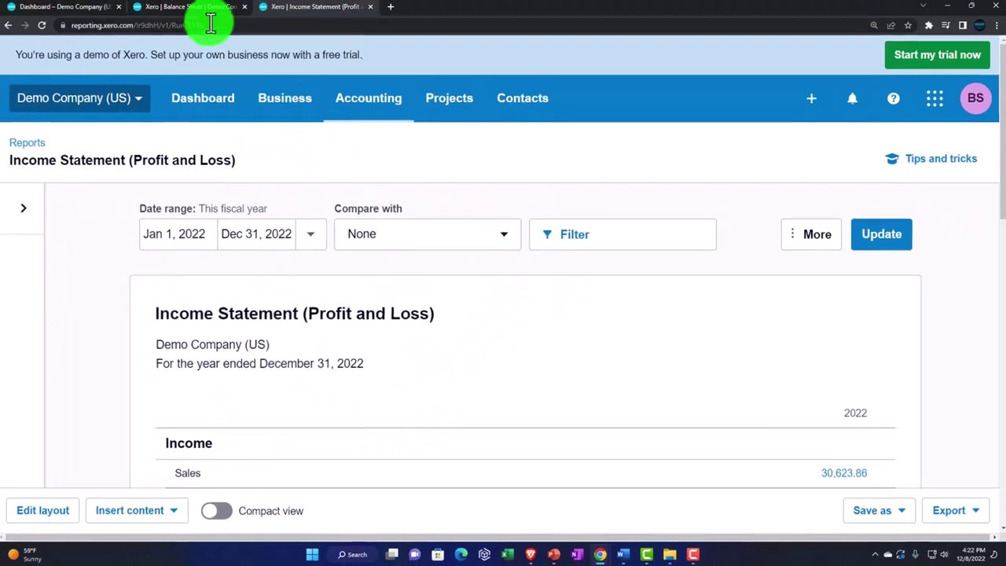
{"action": "left_click", "coordinate": [202, 10]}
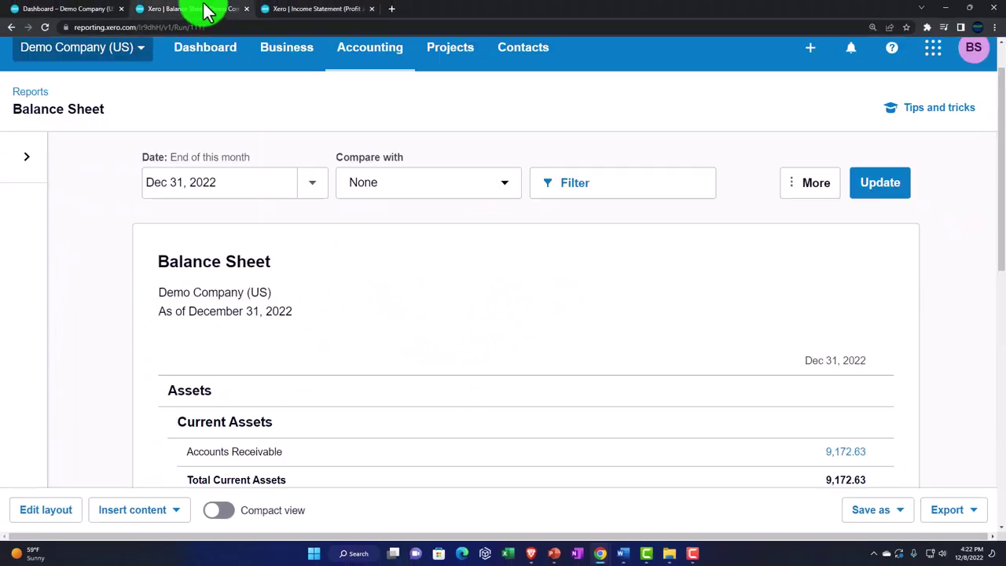
{"action": "scroll", "coordinate": [326, 371], "scroll_direction": "down", "scroll_amount": 2}
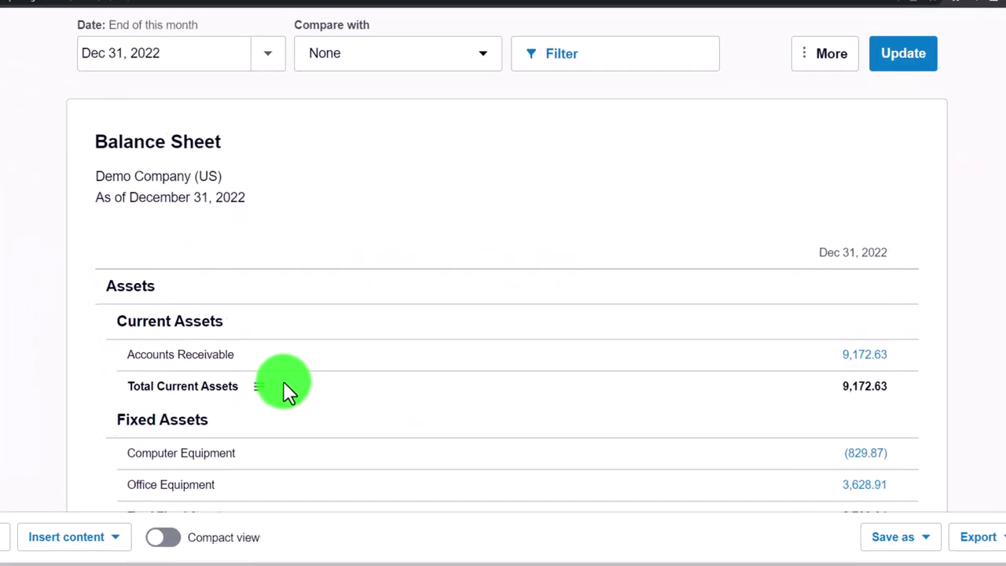
{"action": "scroll", "coordinate": [251, 397], "scroll_direction": "down", "scroll_amount": 1}
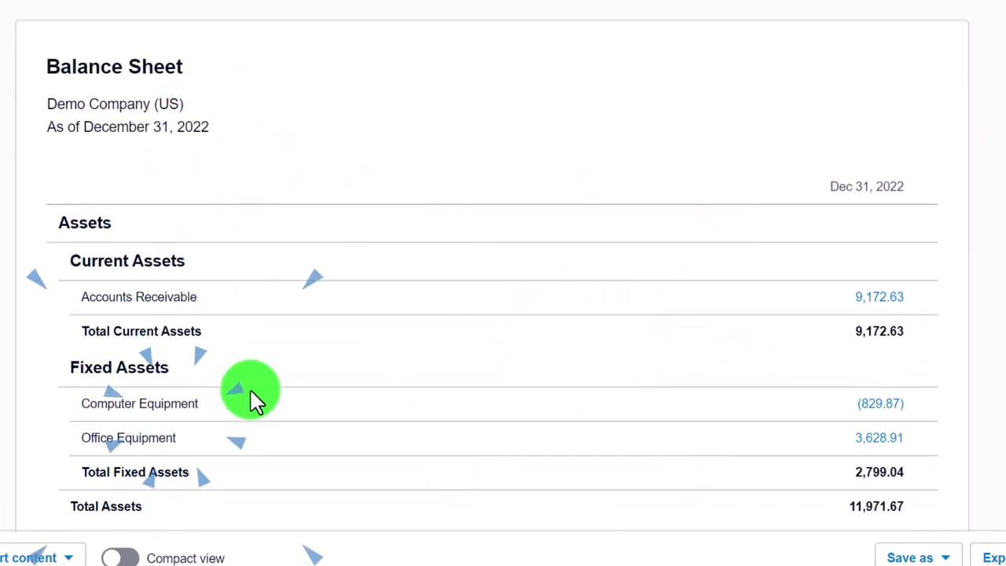
{"action": "key", "text": "ctrl+plus"}
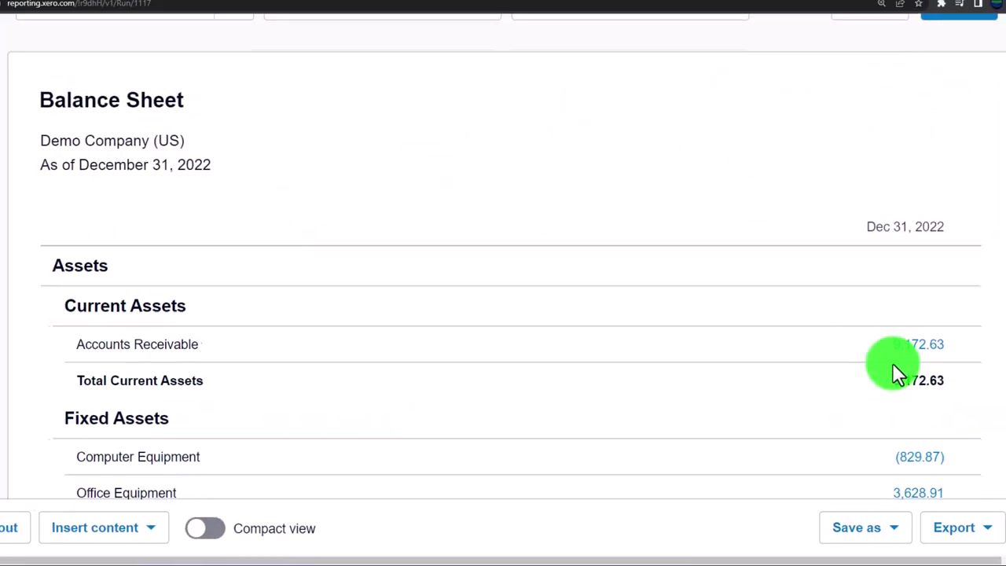
{"action": "left_click", "coordinate": [319, 11]}
{"action": "scroll", "coordinate": [454, 382], "scroll_direction": "down", "scroll_amount": 3}
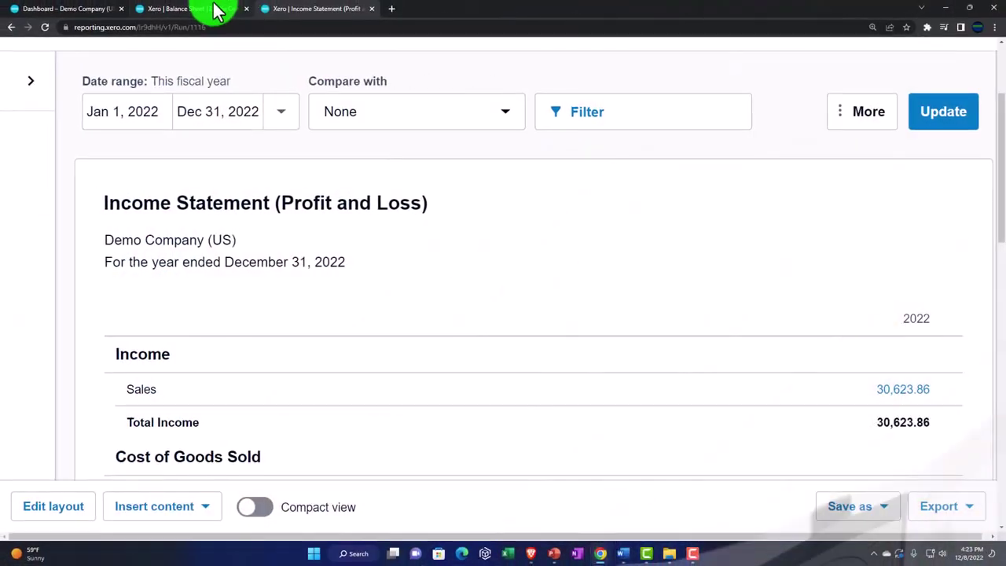
{"action": "left_click", "coordinate": [198, 3]}
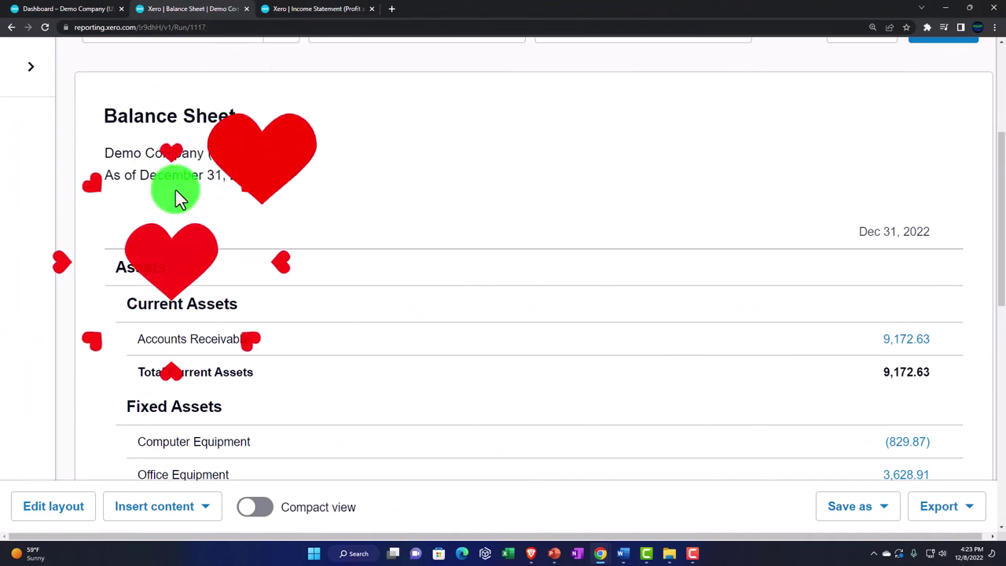
{"action": "scroll", "coordinate": [176, 192], "scroll_direction": "up", "scroll_amount": 2}
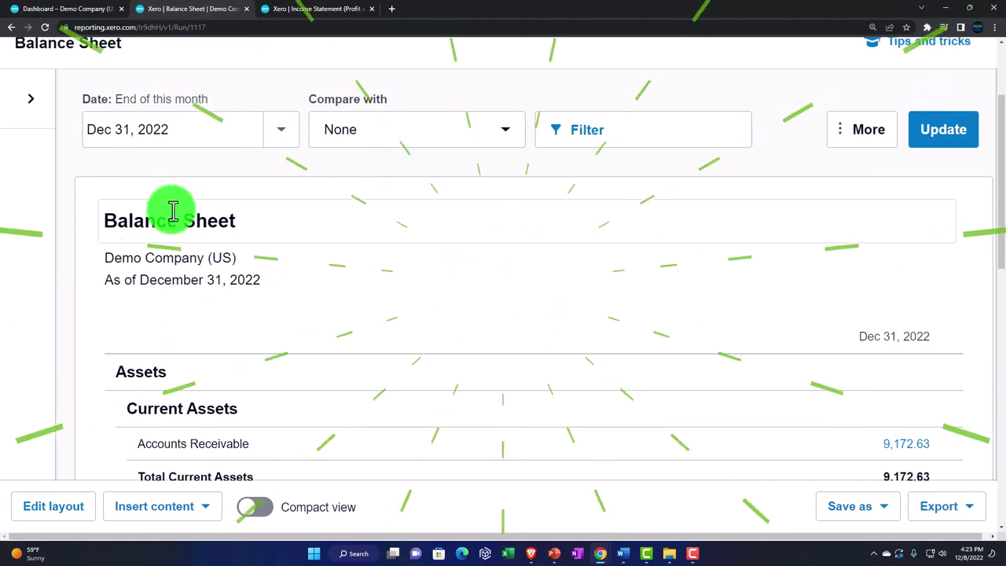
{"action": "scroll", "coordinate": [169, 206], "scroll_direction": "up", "scroll_amount": 2}
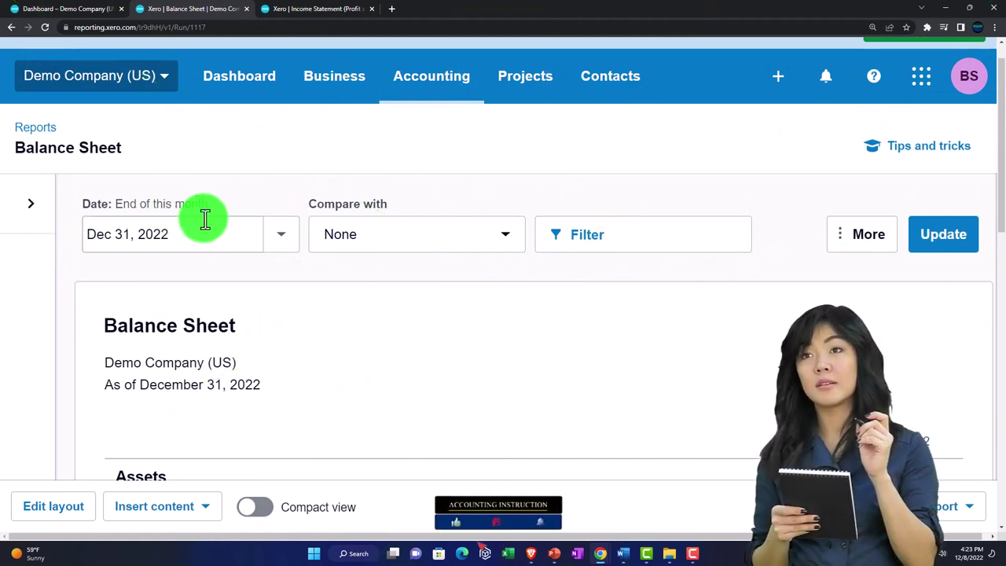
Go back to the dashboard tab and open the Reports home page there
{"action": "left_click", "coordinate": [88, 14]}
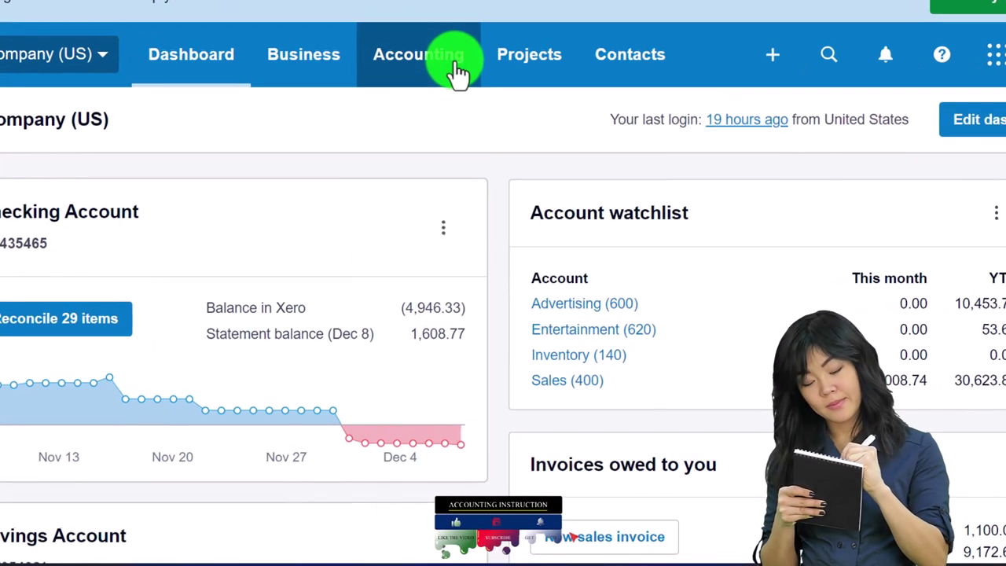
{"action": "left_click", "coordinate": [462, 124]}
{"action": "left_click", "coordinate": [425, 177]}
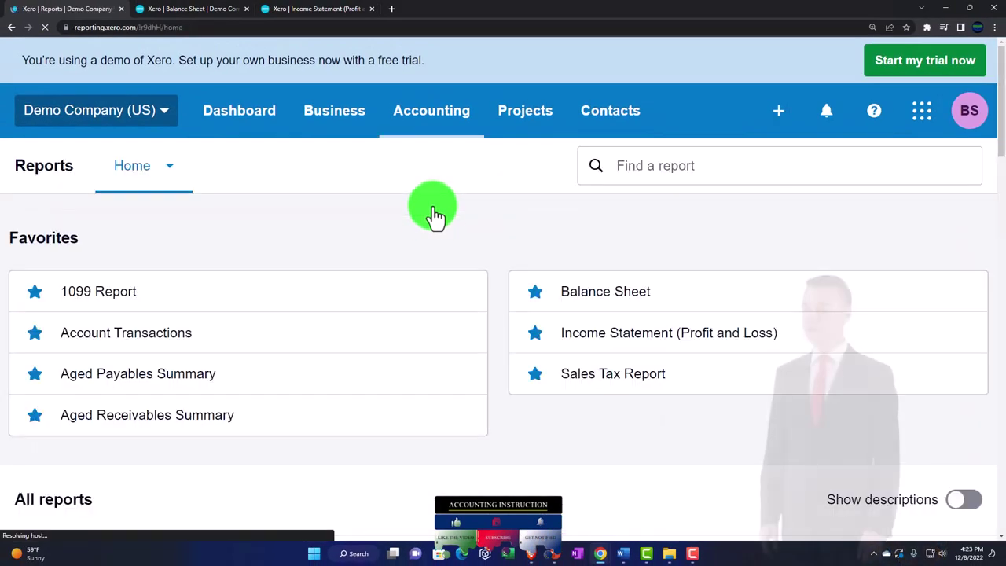
Look through the Reports home page, from the favorites to the financial performance and financial statements groups
{"action": "scroll", "coordinate": [426, 265], "scroll_direction": "down", "scroll_amount": 5}
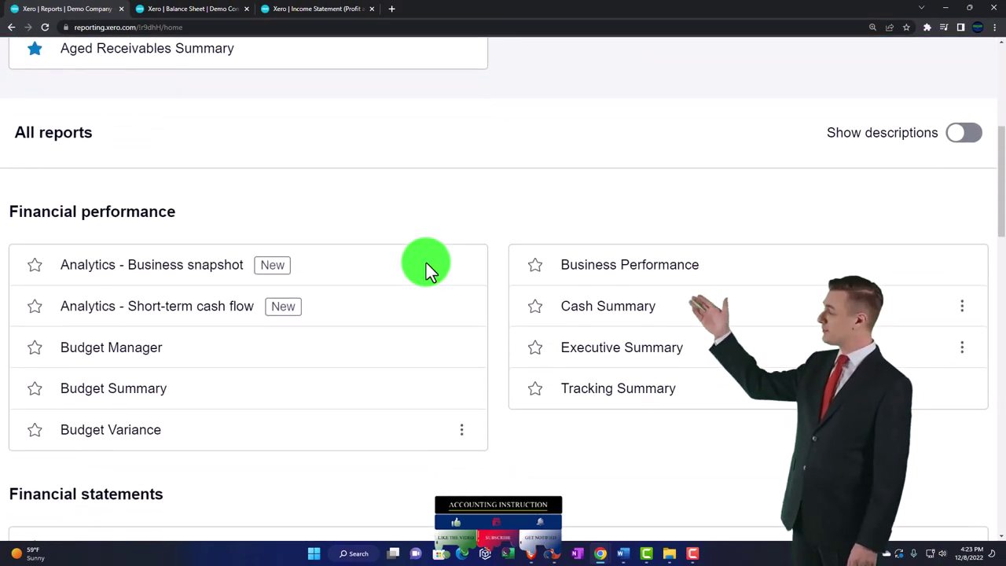
{"action": "scroll", "coordinate": [428, 271], "scroll_direction": "down", "scroll_amount": 3}
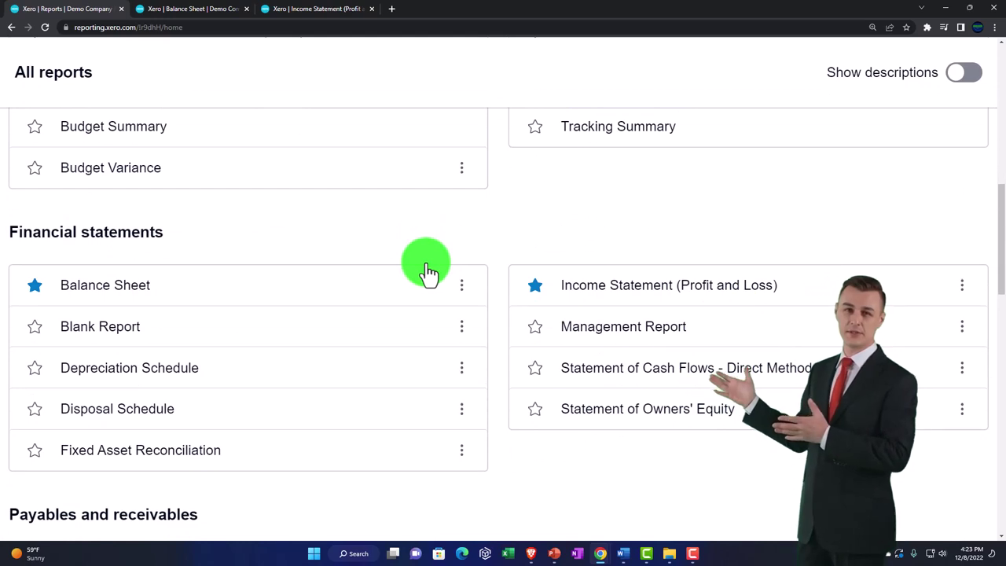
{"action": "scroll", "coordinate": [427, 269], "scroll_direction": "up", "scroll_amount": 5}
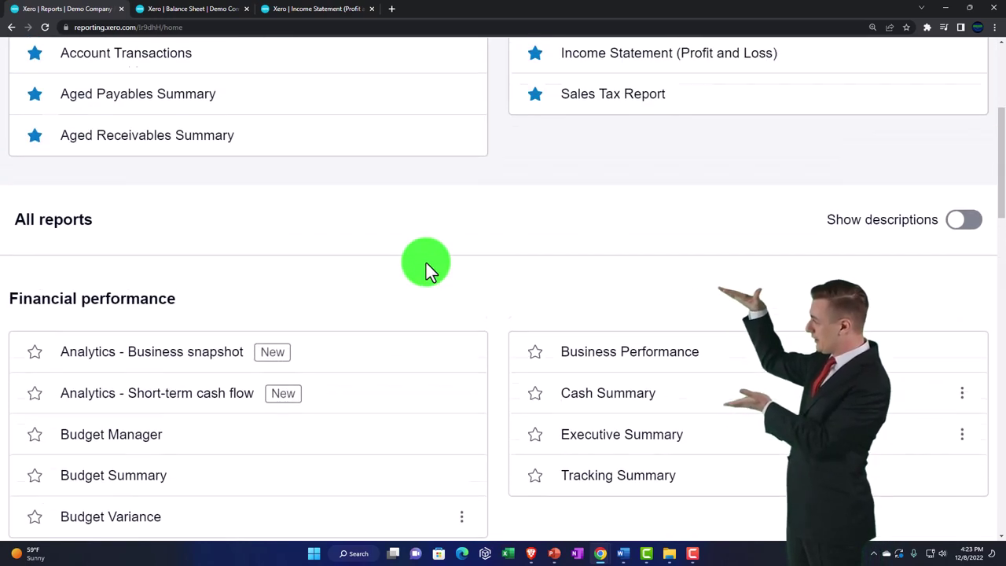
{"action": "scroll", "coordinate": [426, 262], "scroll_direction": "up", "scroll_amount": 2}
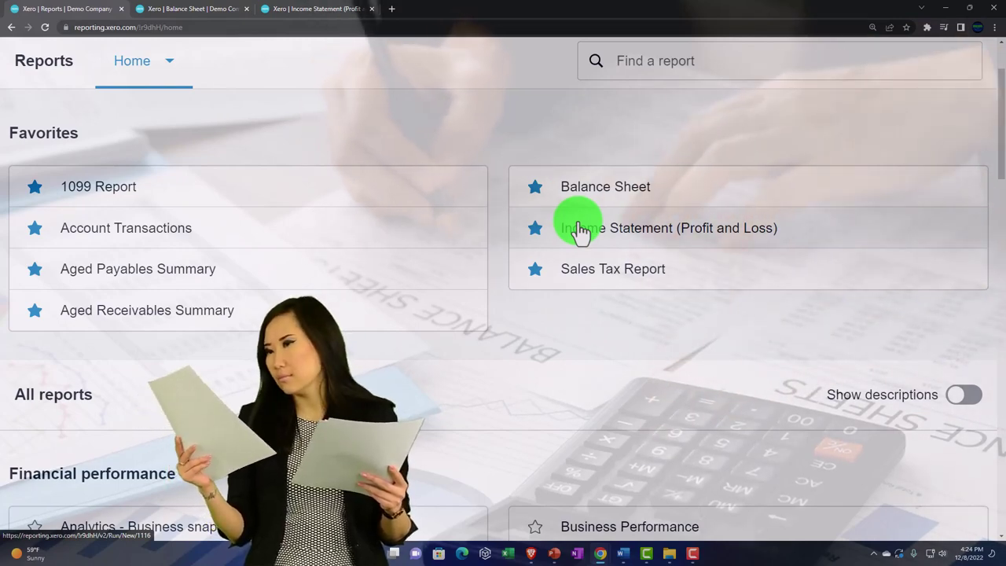
{"action": "scroll", "coordinate": [579, 230], "scroll_direction": "down", "scroll_amount": 4}
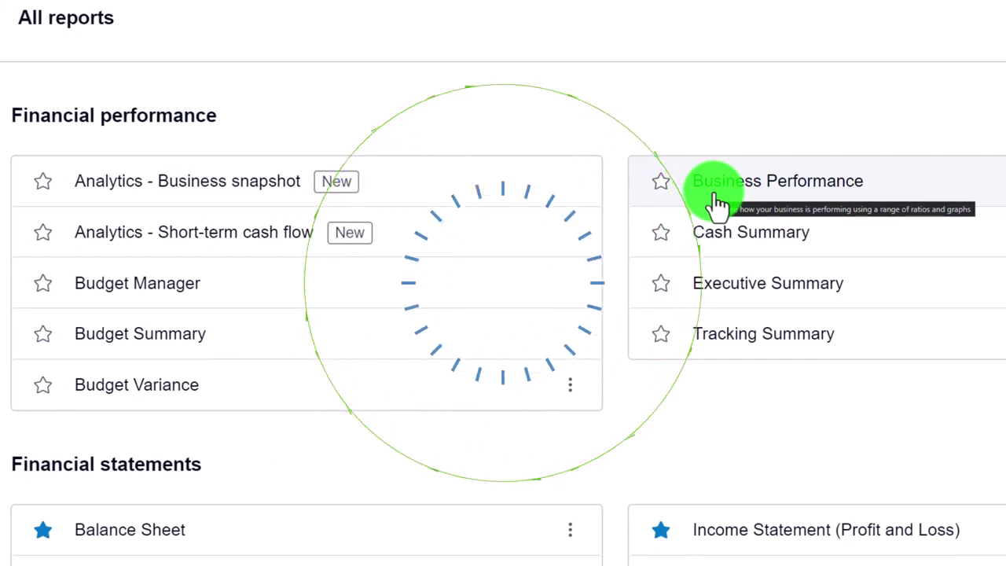
{"action": "scroll", "coordinate": [717, 203], "scroll_direction": "up", "scroll_amount": 5}
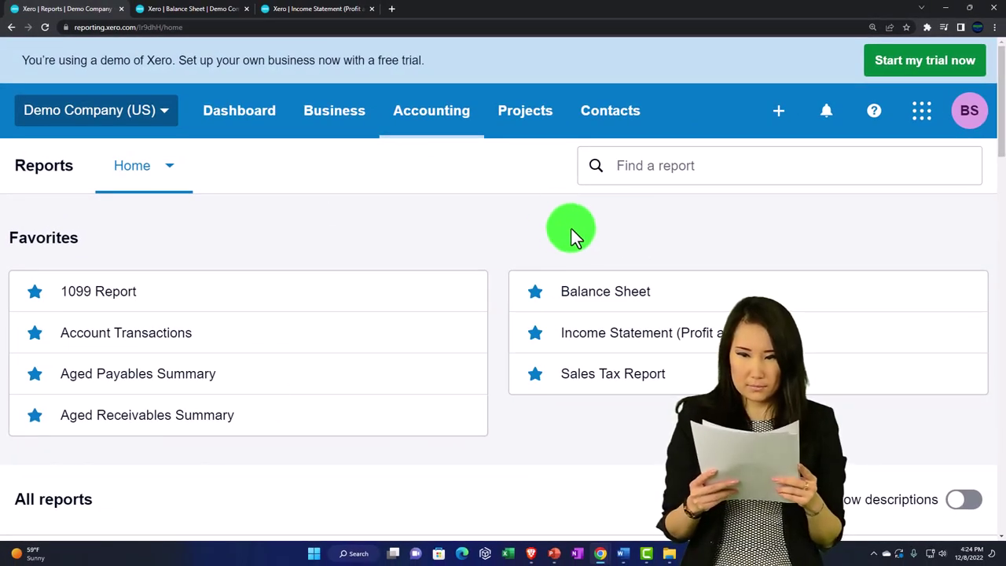
Switch to the Balance Sheet report, view its preset dates and custom date calendar, and close the calendar without choosing a date
{"action": "left_click", "coordinate": [180, 10]}
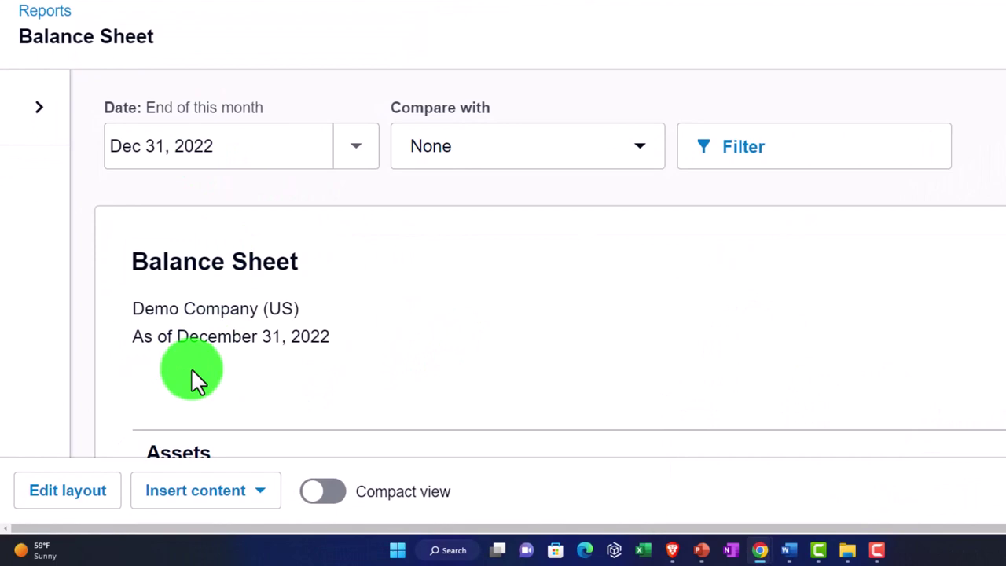
{"action": "left_click", "coordinate": [361, 149]}
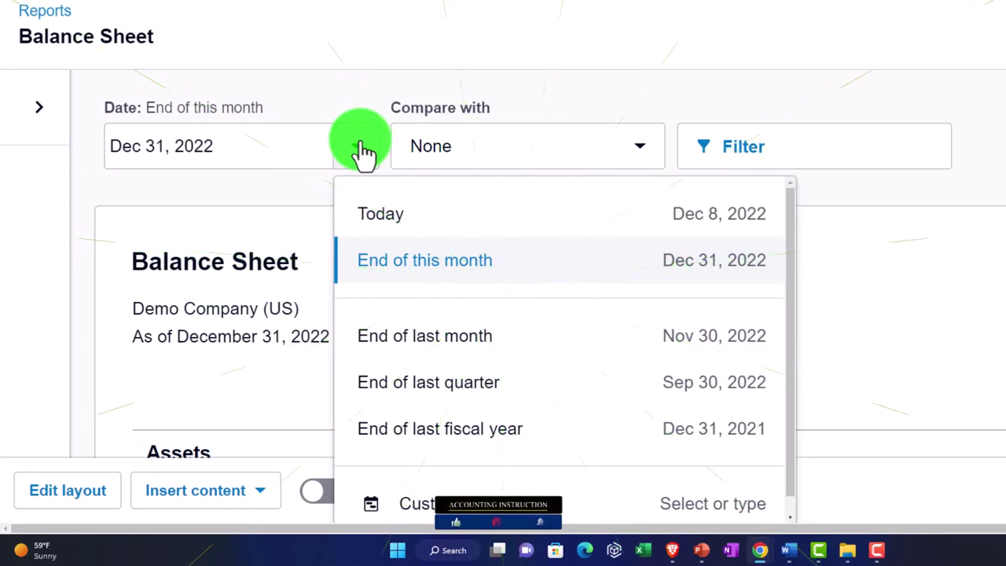
{"action": "scroll", "coordinate": [398, 236], "scroll_direction": "down", "scroll_amount": 1}
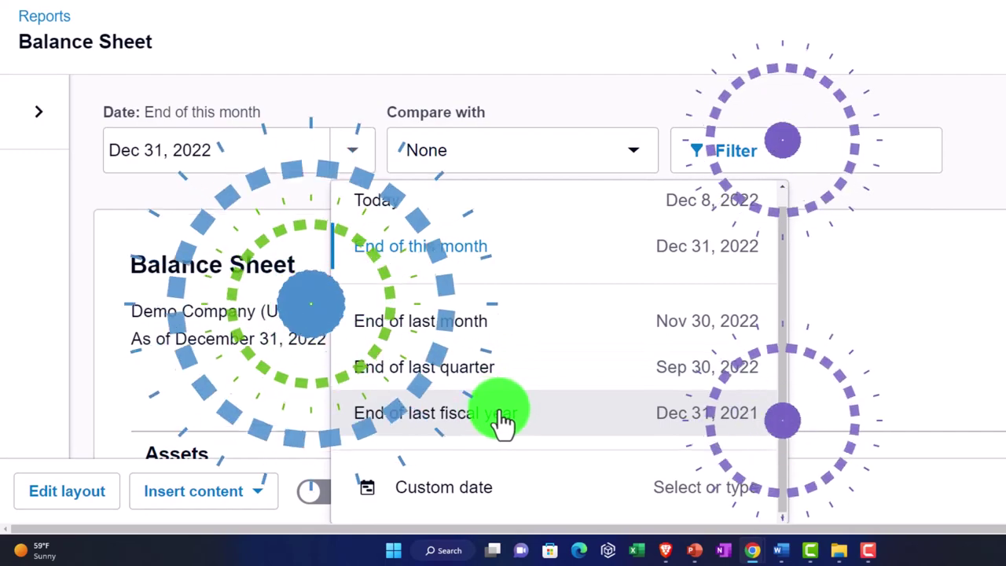
{"action": "scroll", "coordinate": [507, 421], "scroll_direction": "down", "scroll_amount": 3}
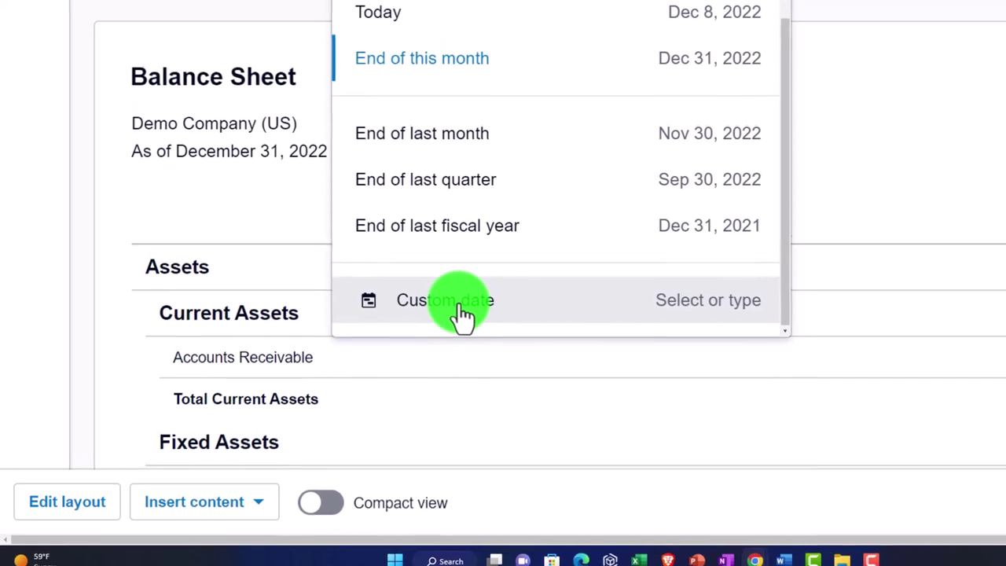
{"action": "left_click", "coordinate": [471, 408]}
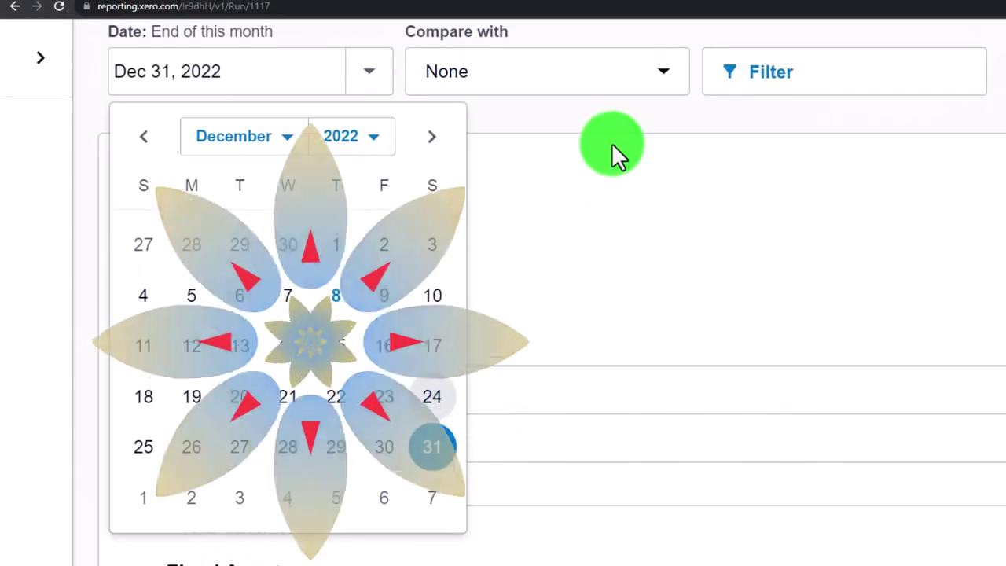
{"action": "left_click", "coordinate": [611, 138]}
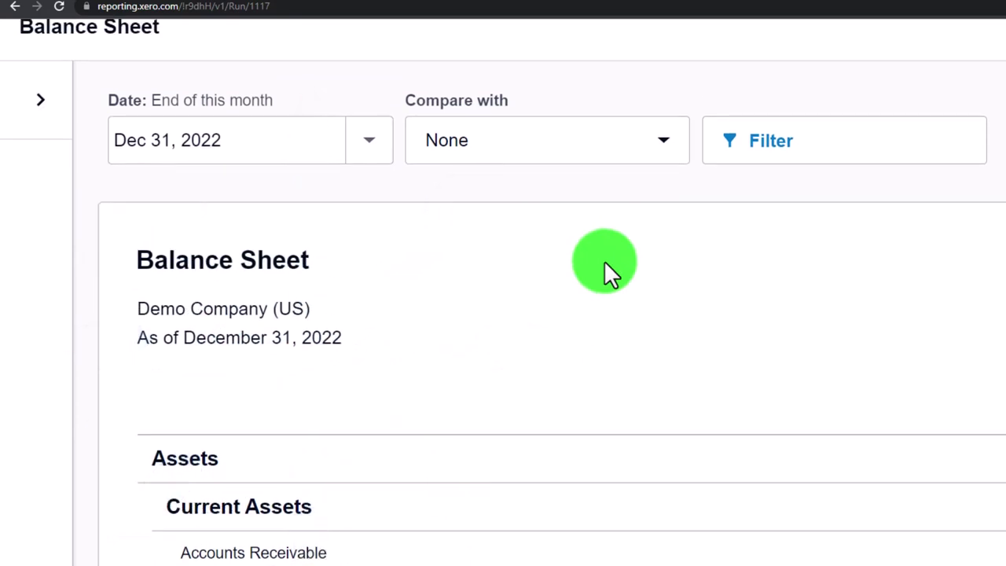
Set the Balance Sheet date to End of last month, Nov 30, 2022, and update the report
{"action": "left_click", "coordinate": [373, 149]}
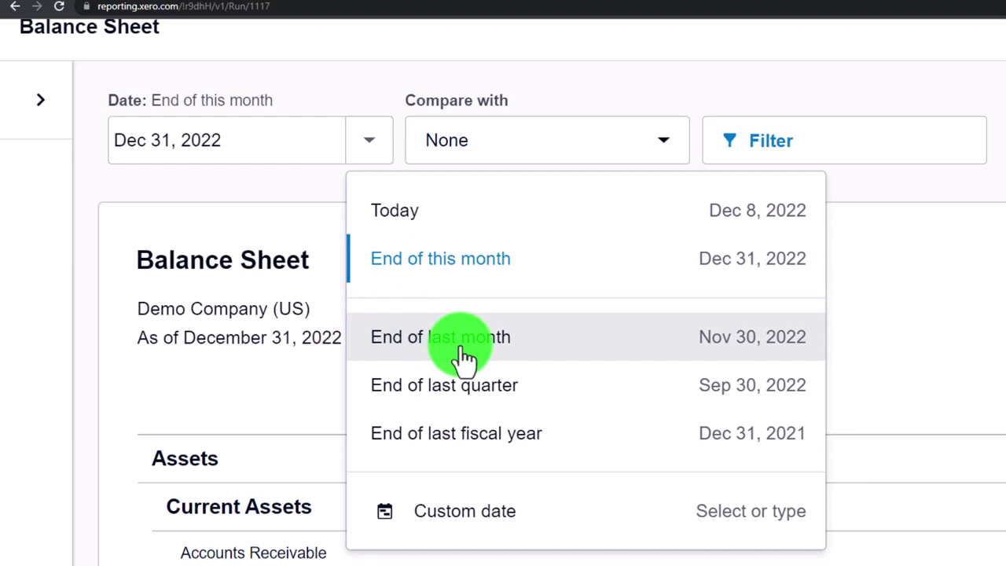
{"action": "left_click", "coordinate": [463, 349]}
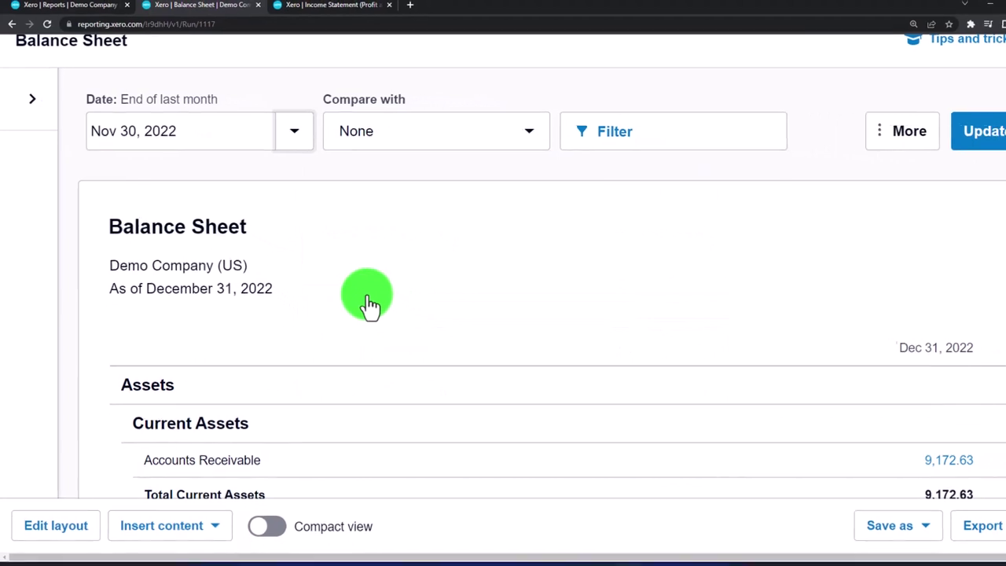
{"action": "left_click", "coordinate": [942, 130]}
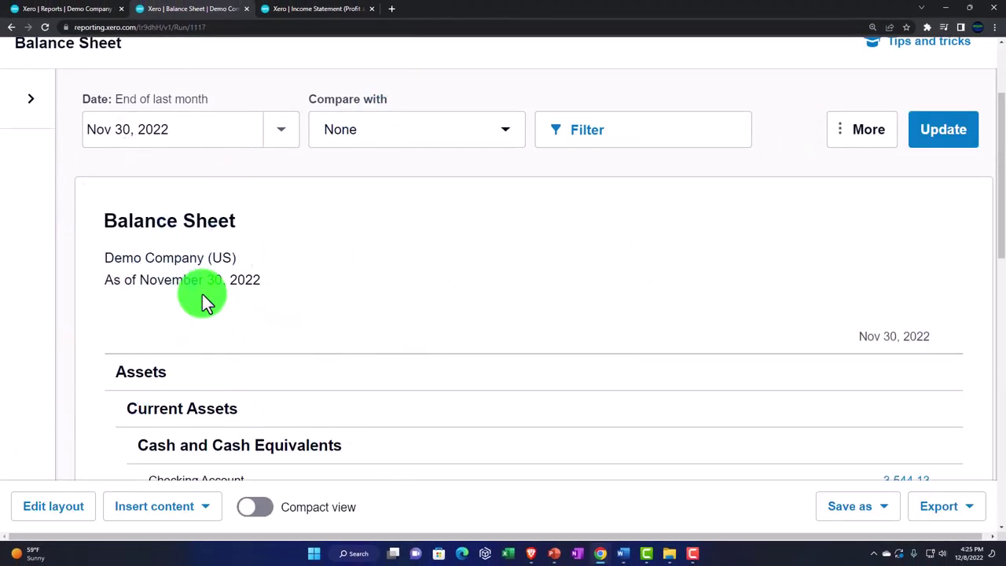
Drill down from the Checking Account balance under Cash and Cash Equivalents to its account transactions
{"action": "scroll", "coordinate": [202, 294], "scroll_direction": "down", "scroll_amount": 3}
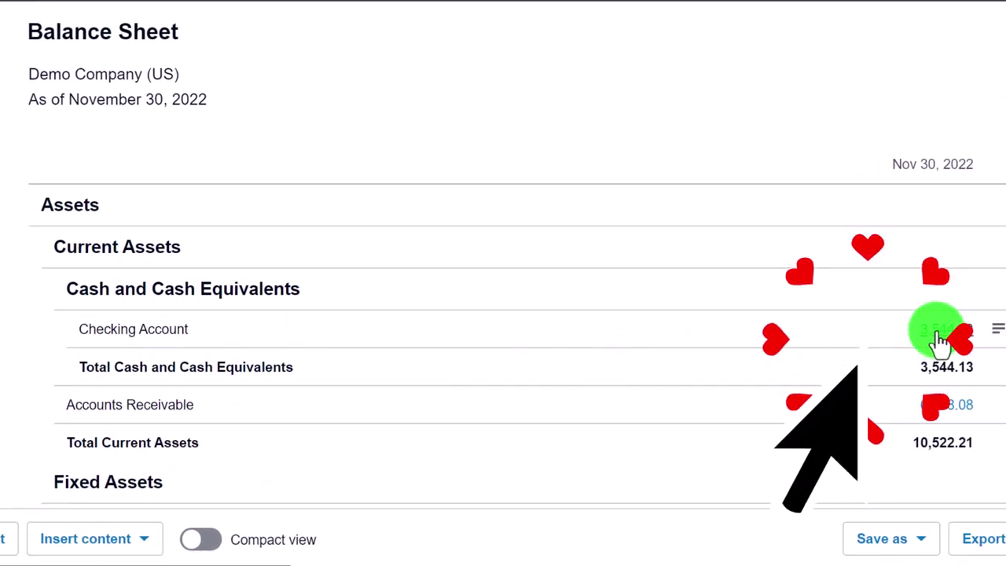
{"action": "left_click", "coordinate": [939, 334]}
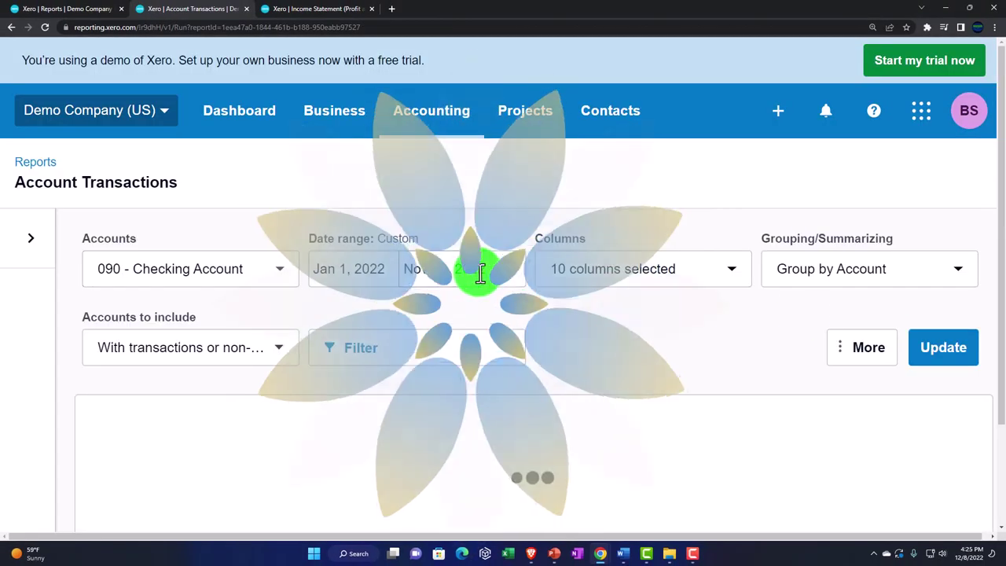
{"action": "scroll", "coordinate": [399, 283], "scroll_direction": "down", "scroll_amount": 2}
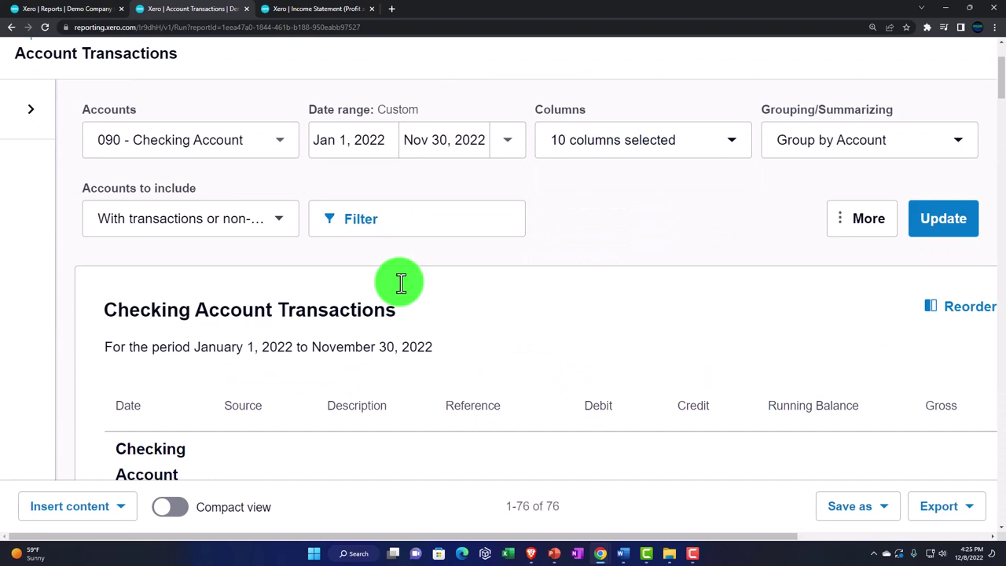
Review the Checking Account transactions from the opening balance through to the closing balance and totals
{"action": "scroll", "coordinate": [401, 283], "scroll_direction": "down", "scroll_amount": 4}
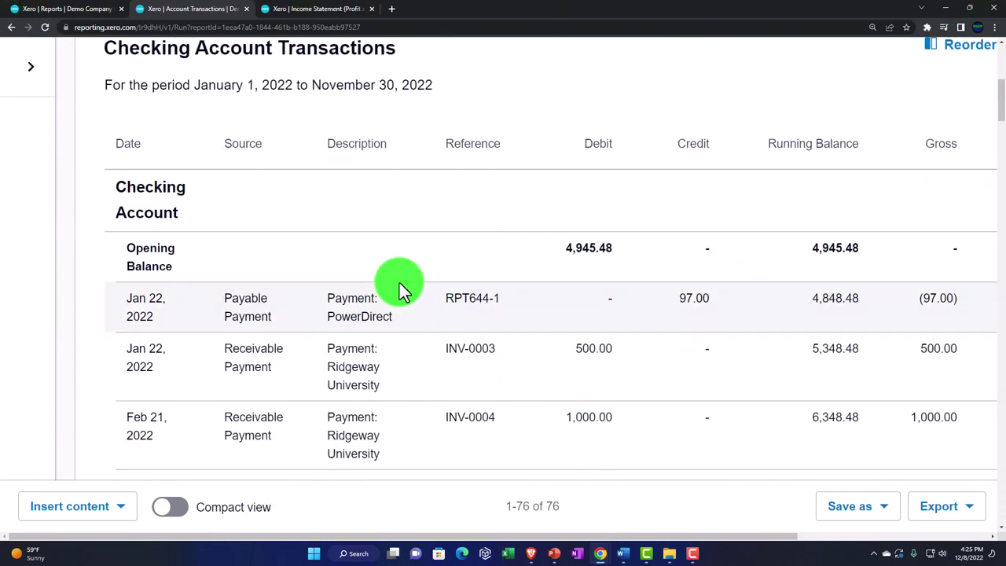
{"action": "scroll", "coordinate": [315, 291], "scroll_direction": "down", "scroll_amount": 1}
{"action": "scroll", "coordinate": [316, 297], "scroll_direction": "down", "scroll_amount": 1}
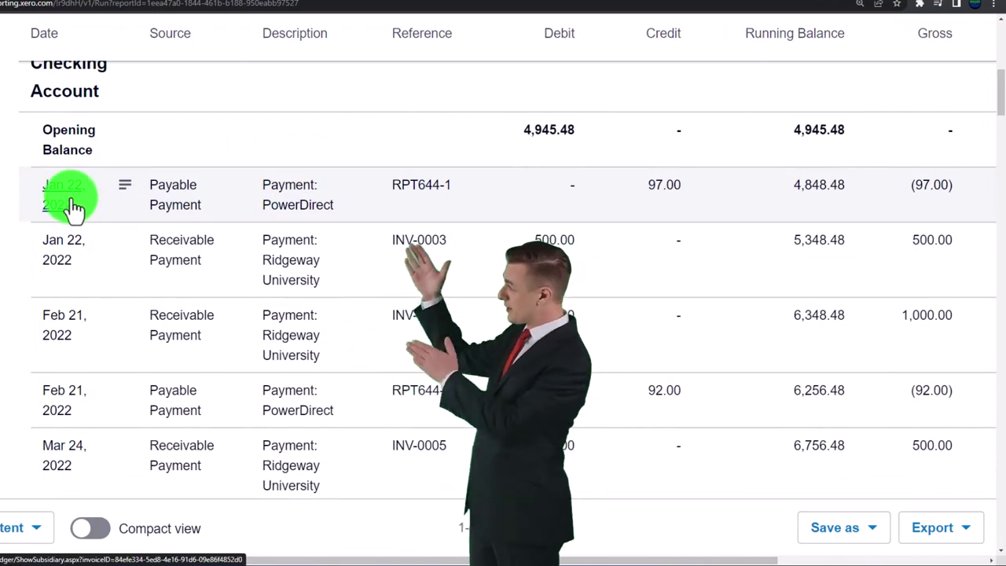
{"action": "scroll", "coordinate": [70, 206], "scroll_direction": "down", "scroll_amount": 18}
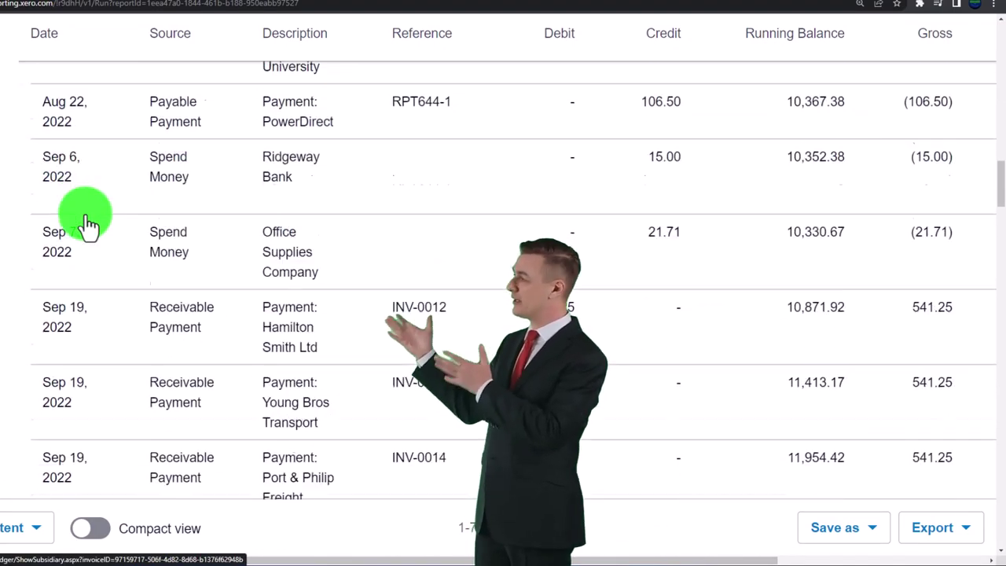
{"action": "scroll", "coordinate": [87, 225], "scroll_direction": "down", "scroll_amount": 20}
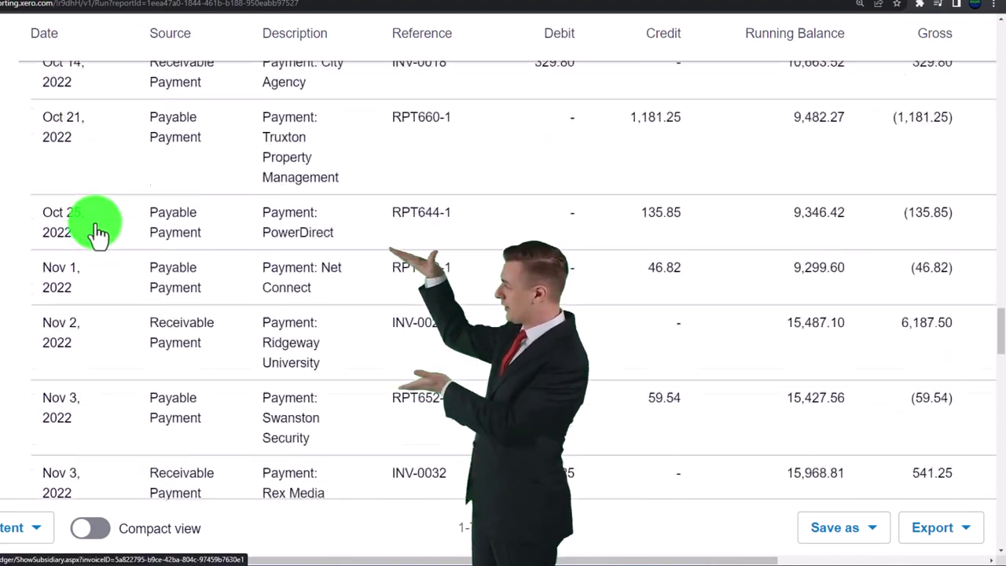
{"action": "scroll", "coordinate": [99, 234], "scroll_direction": "down", "scroll_amount": 20}
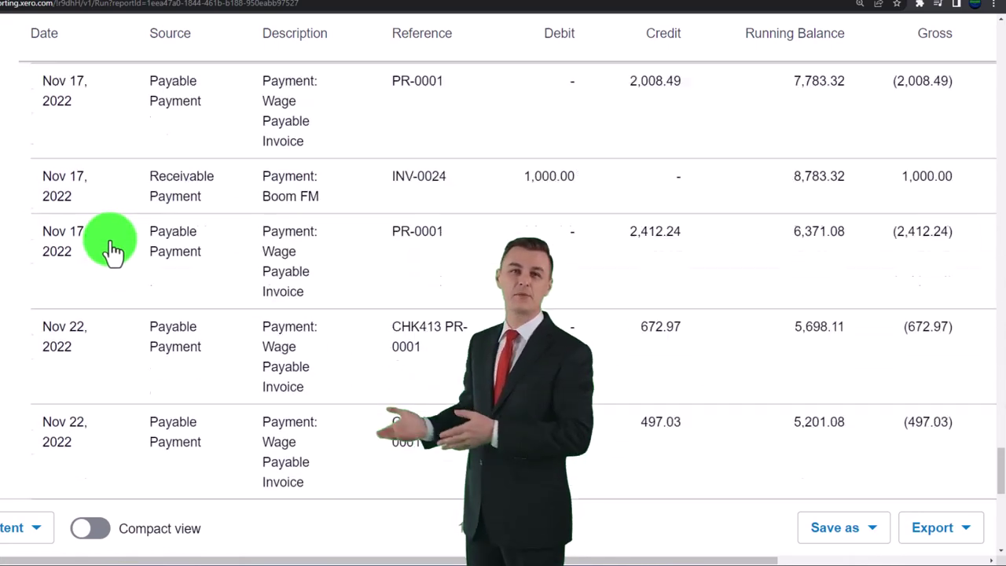
{"action": "scroll", "coordinate": [112, 248], "scroll_direction": "down", "scroll_amount": 3}
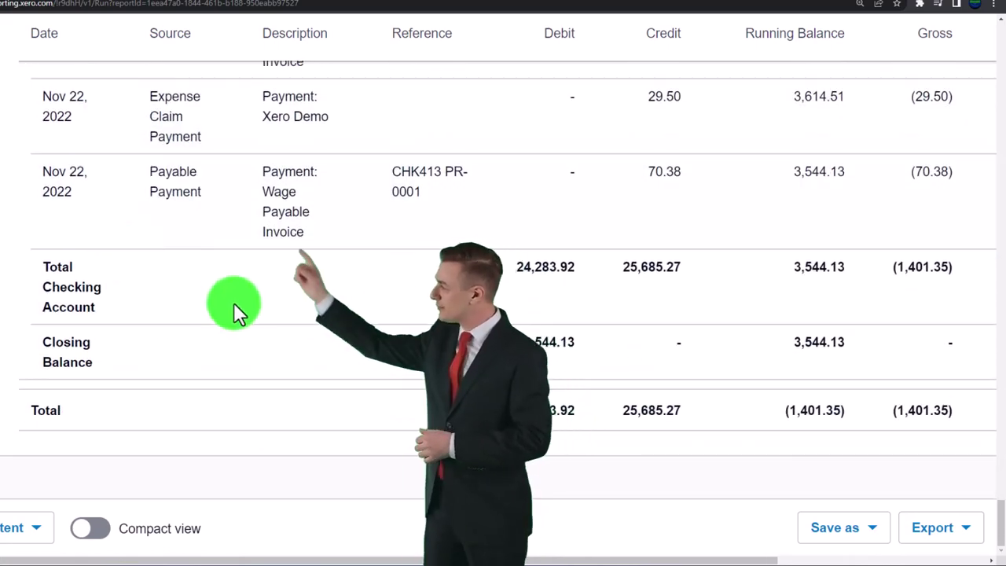
Set the start of the Account Transactions date range to Nov 1, 2022 and update the report
{"action": "left_click_drag", "start_coordinate": [999, 515], "coordinate": [999, 24]}
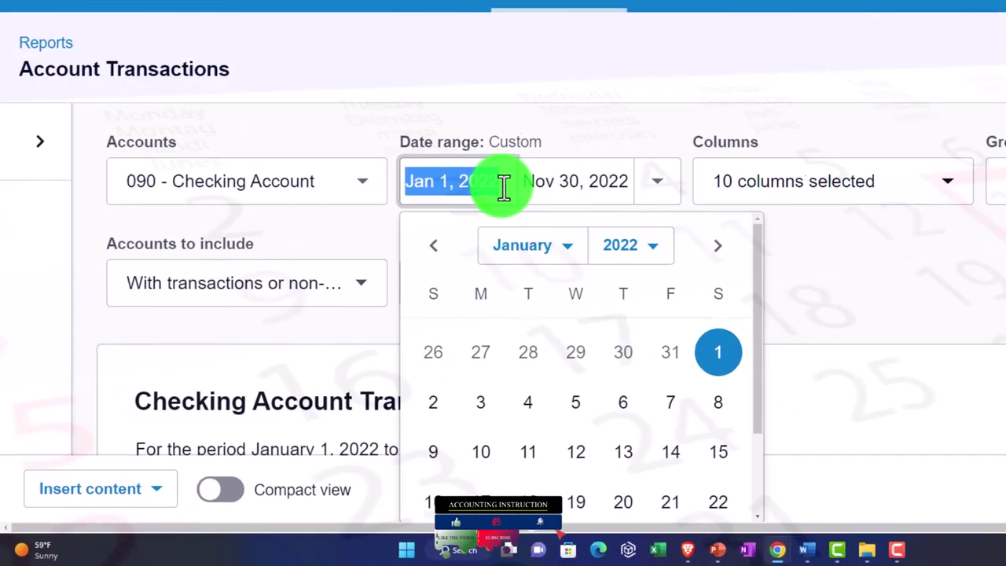
{"action": "left_click", "coordinate": [596, 228]}
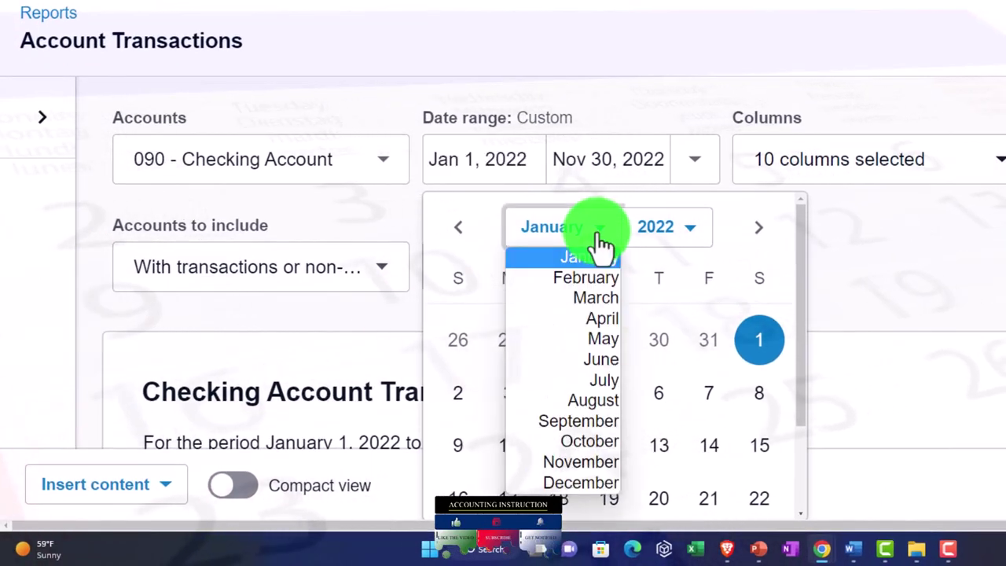
{"action": "left_click", "coordinate": [586, 461]}
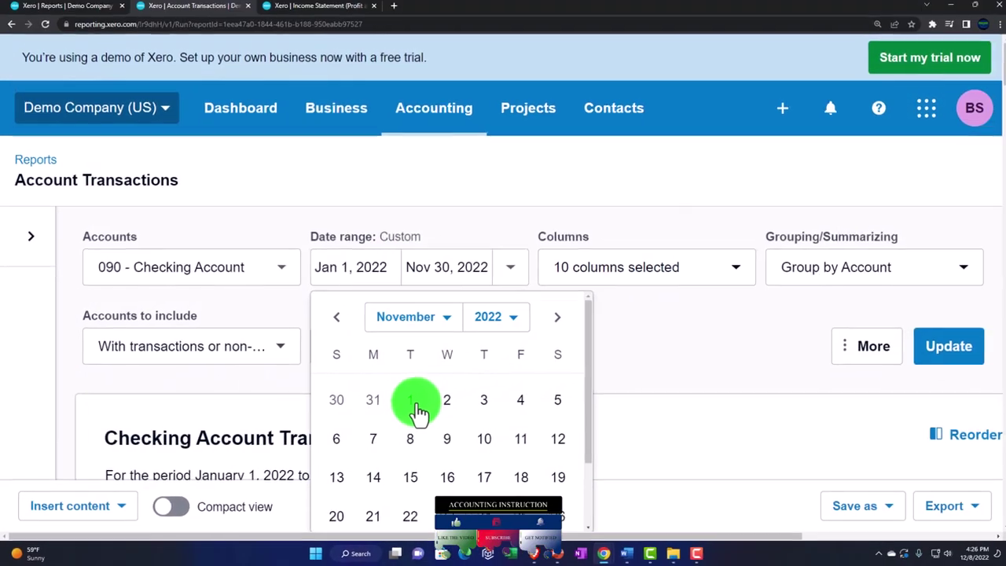
{"action": "left_click", "coordinate": [513, 357]}
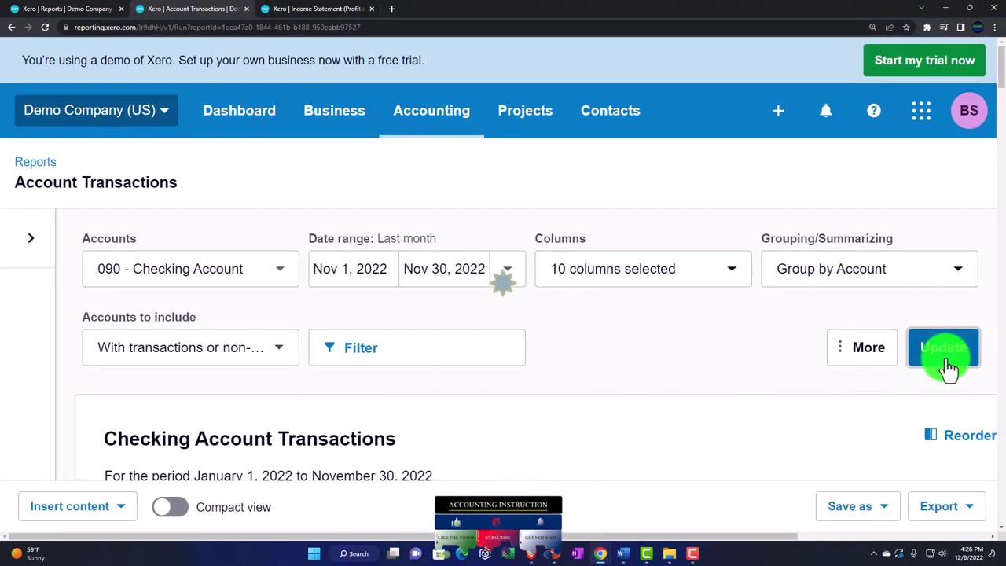
Review the Checking Account's November 2022 transactions and return to the Balance Sheet
{"action": "scroll", "coordinate": [631, 352], "scroll_direction": "down", "scroll_amount": 4}
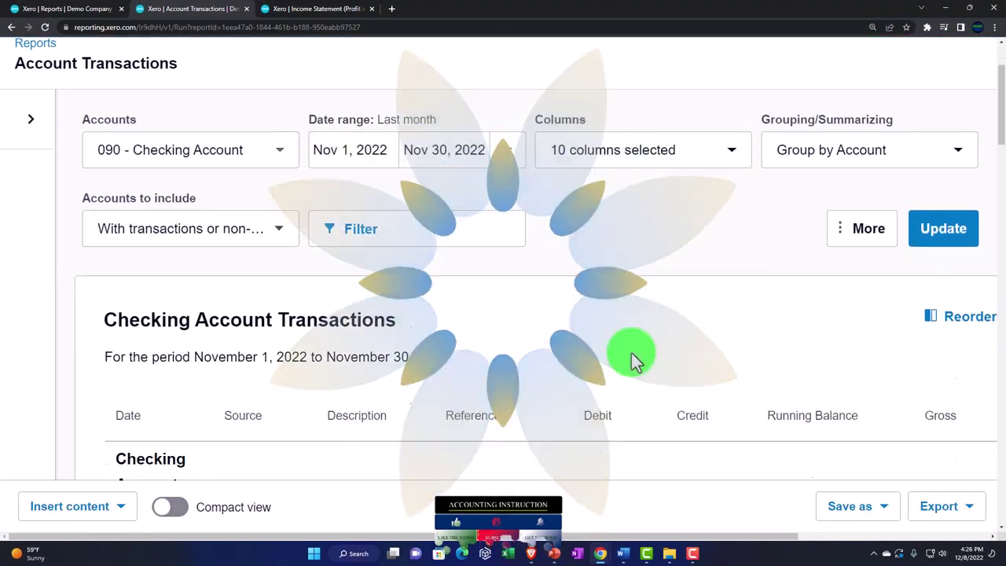
{"action": "scroll", "coordinate": [631, 352], "scroll_direction": "down", "scroll_amount": 8}
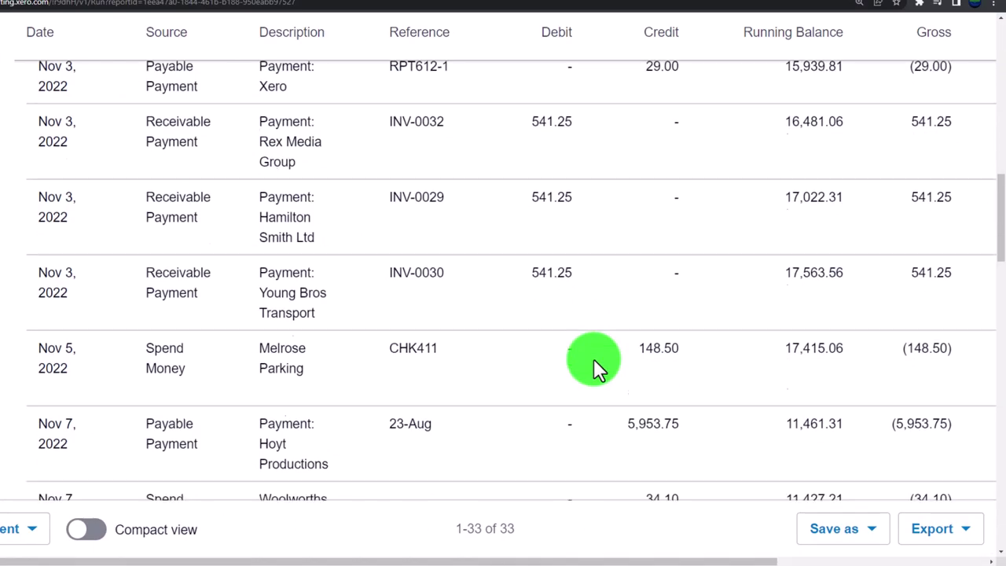
{"action": "scroll", "coordinate": [595, 363], "scroll_direction": "down", "scroll_amount": 8}
{"action": "scroll", "coordinate": [595, 363], "scroll_direction": "up", "scroll_amount": 10}
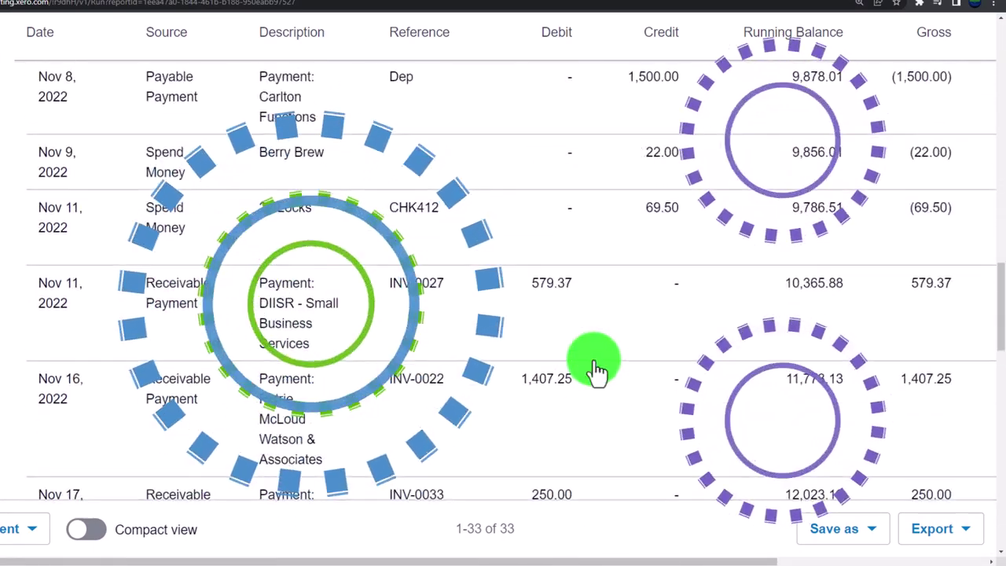
{"action": "scroll", "coordinate": [595, 369], "scroll_direction": "up", "scroll_amount": 10}
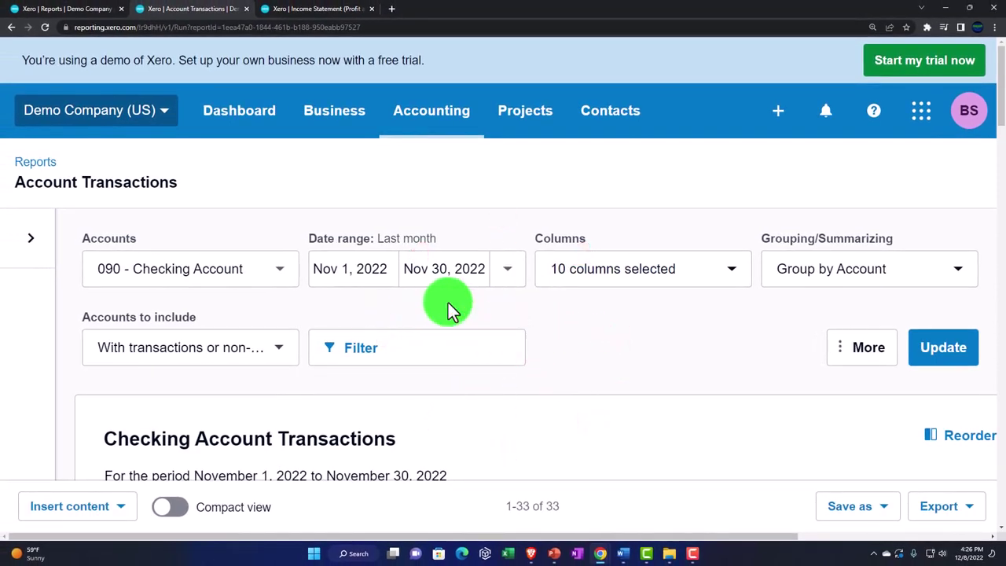
{"action": "scroll", "coordinate": [499, 413], "scroll_direction": "down", "scroll_amount": 1}
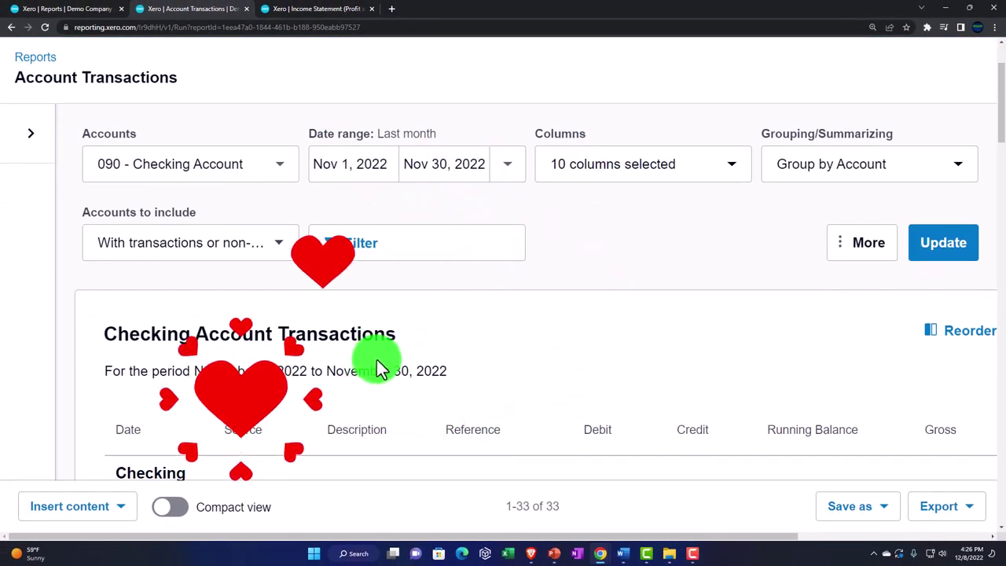
{"action": "scroll", "coordinate": [377, 359], "scroll_direction": "down", "scroll_amount": 2}
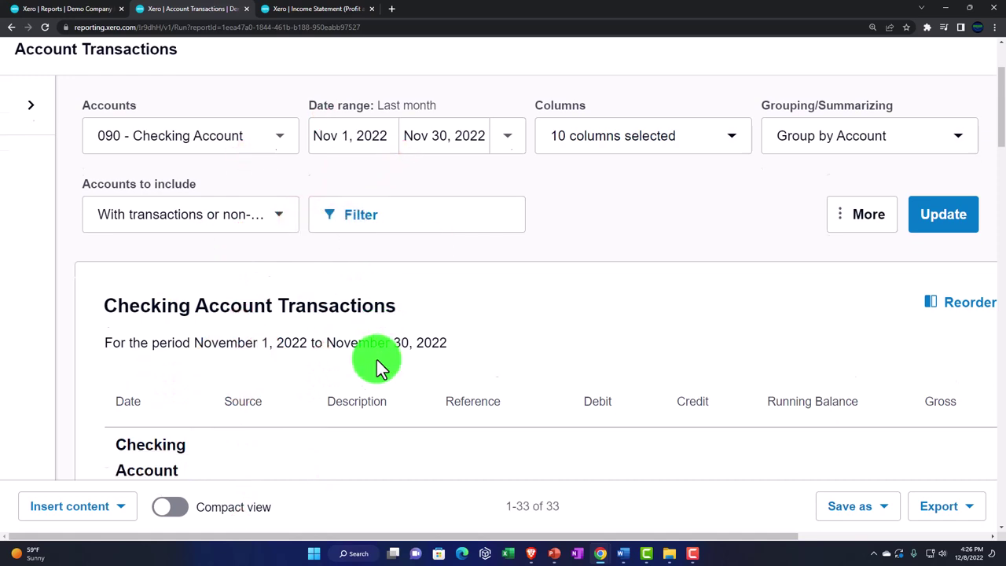
{"action": "scroll", "coordinate": [378, 362], "scroll_direction": "up", "scroll_amount": 3}
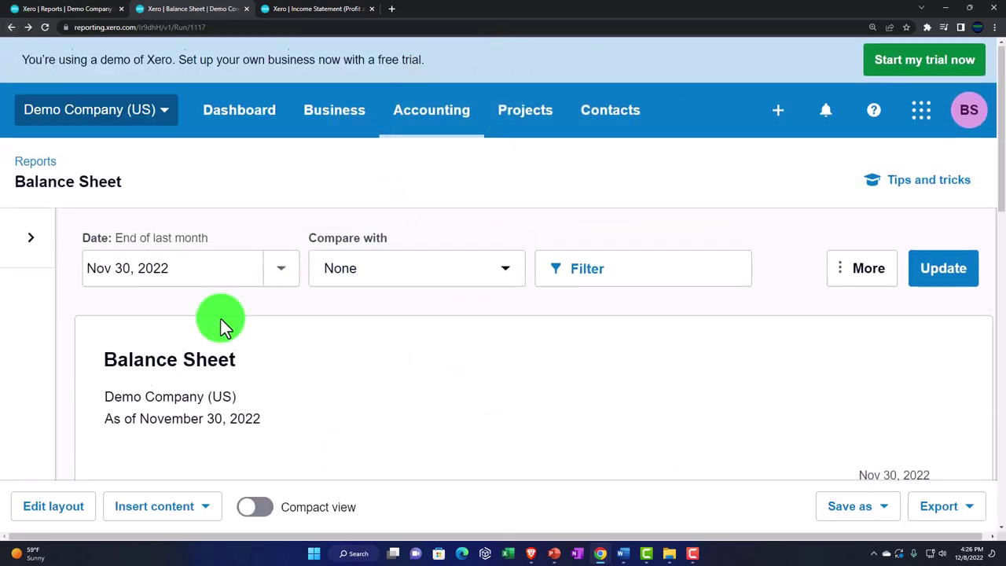
Change the Balance Sheet date to Dec 31, 2022 and update the report
{"action": "scroll", "coordinate": [221, 319], "scroll_direction": "down", "scroll_amount": 1}
{"action": "left_click", "coordinate": [280, 178]}
{"action": "left_click", "coordinate": [360, 450]}
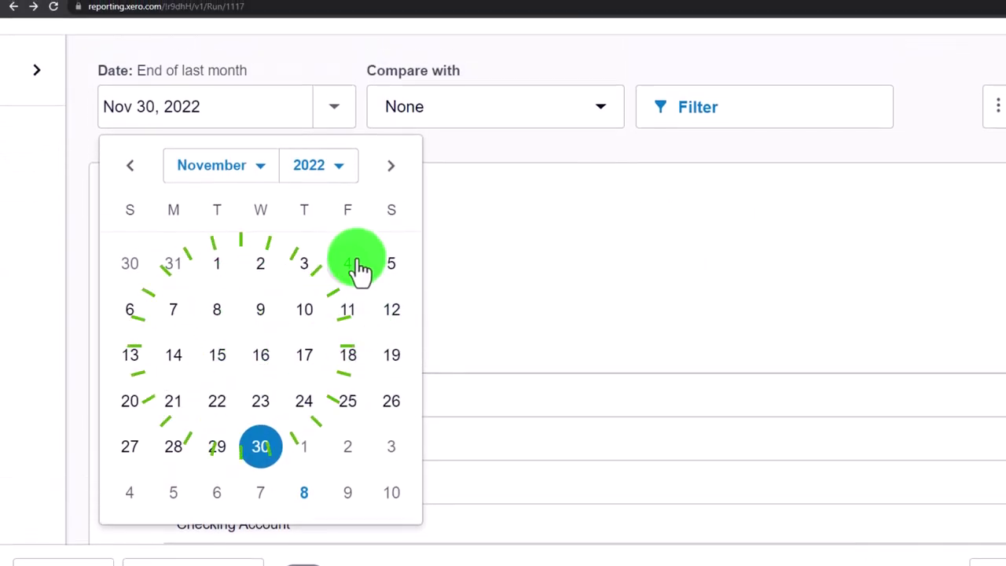
{"action": "left_click", "coordinate": [262, 166]}
{"action": "left_click", "coordinate": [237, 390]}
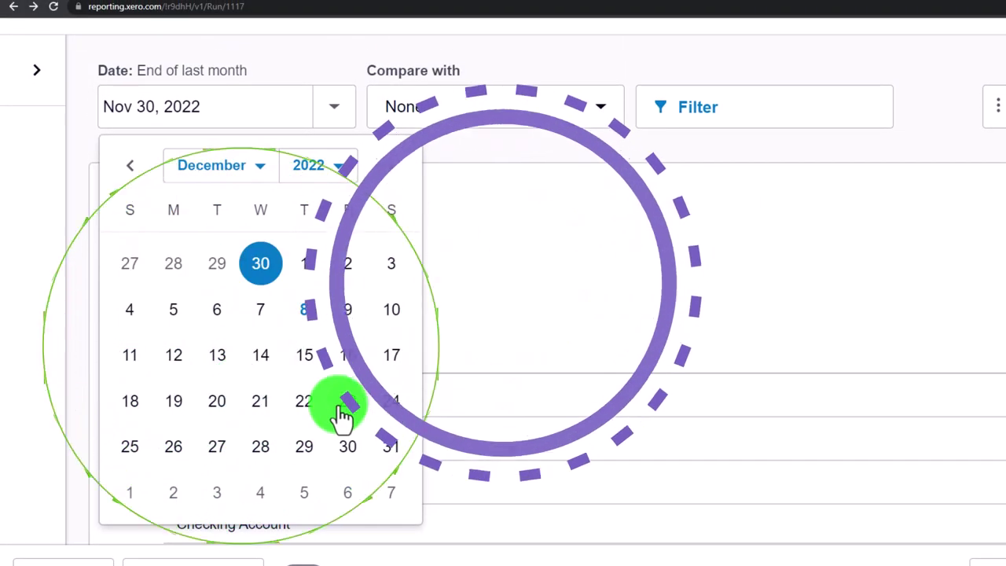
{"action": "left_click", "coordinate": [391, 446]}
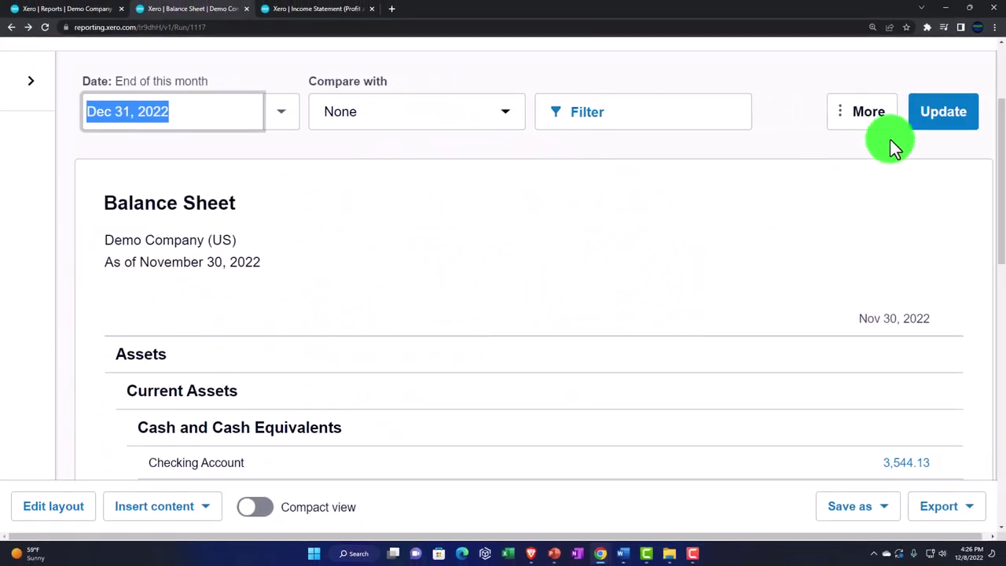
{"action": "left_click", "coordinate": [927, 116]}
Compare the Balance Sheet with 1 month, update the report, and review the asset balances in both date columns
{"action": "scroll", "coordinate": [592, 363], "scroll_direction": "up", "scroll_amount": 1}
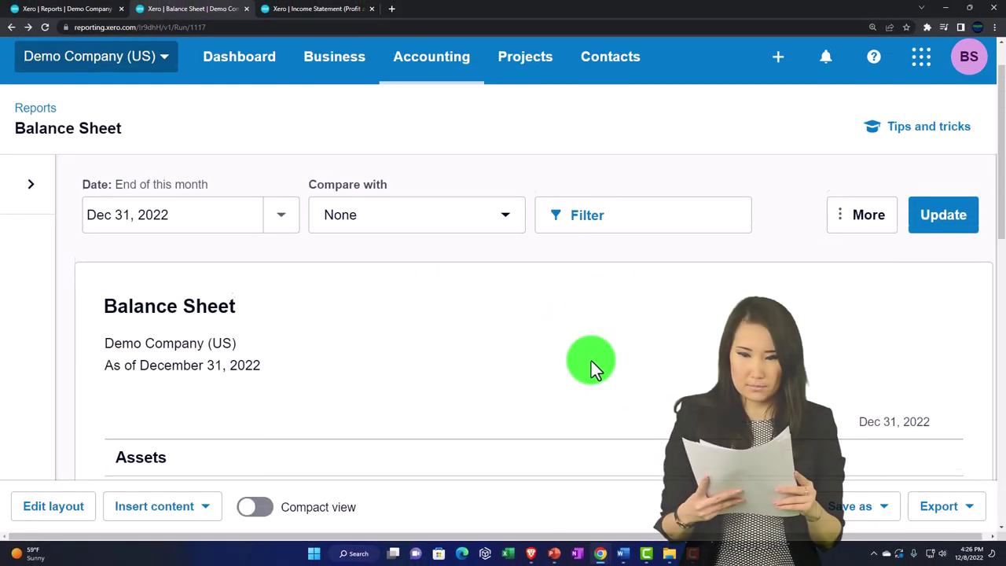
{"action": "left_click", "coordinate": [512, 225]}
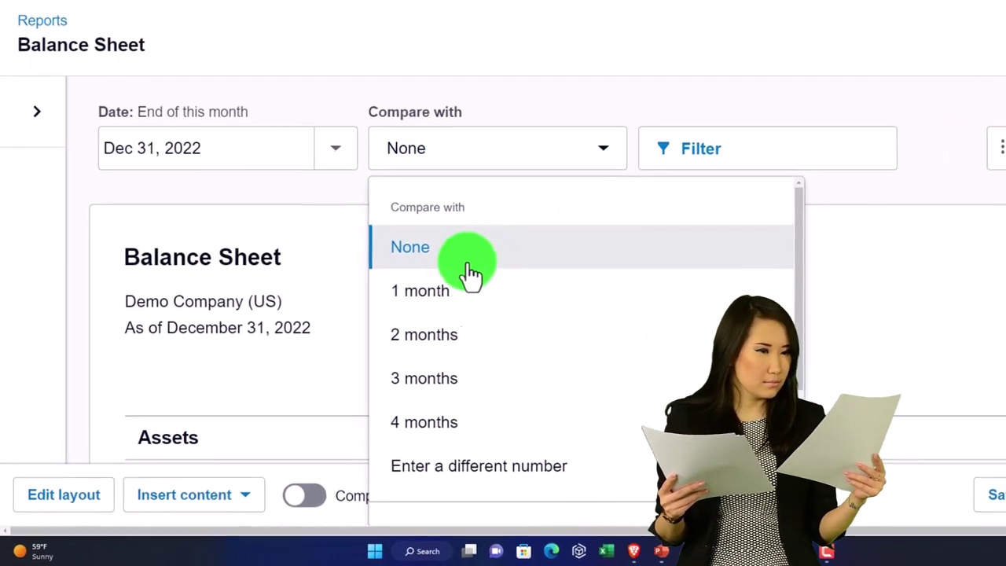
{"action": "left_click", "coordinate": [459, 297]}
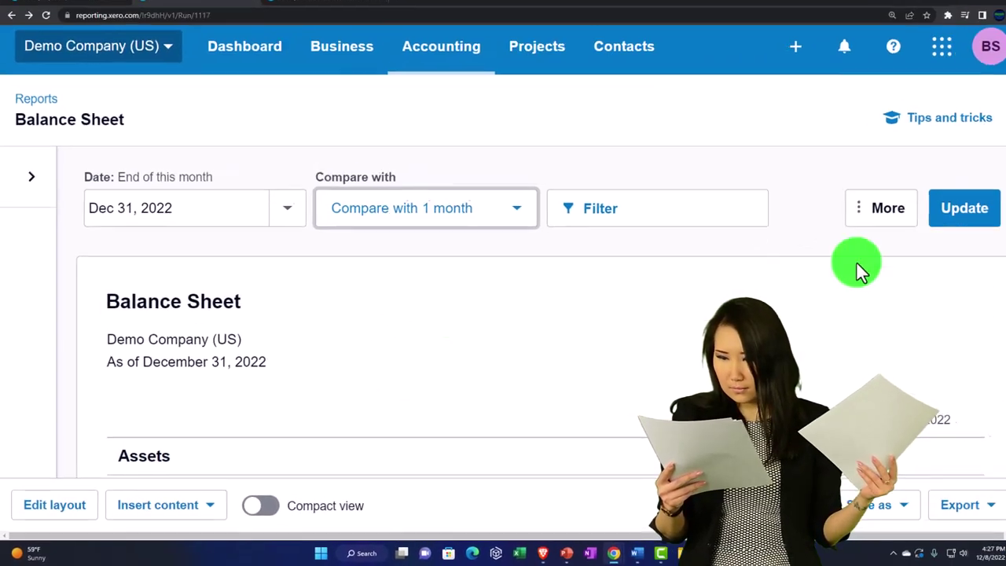
{"action": "left_click", "coordinate": [935, 226]}
{"action": "scroll", "coordinate": [718, 327], "scroll_direction": "down", "scroll_amount": 2}
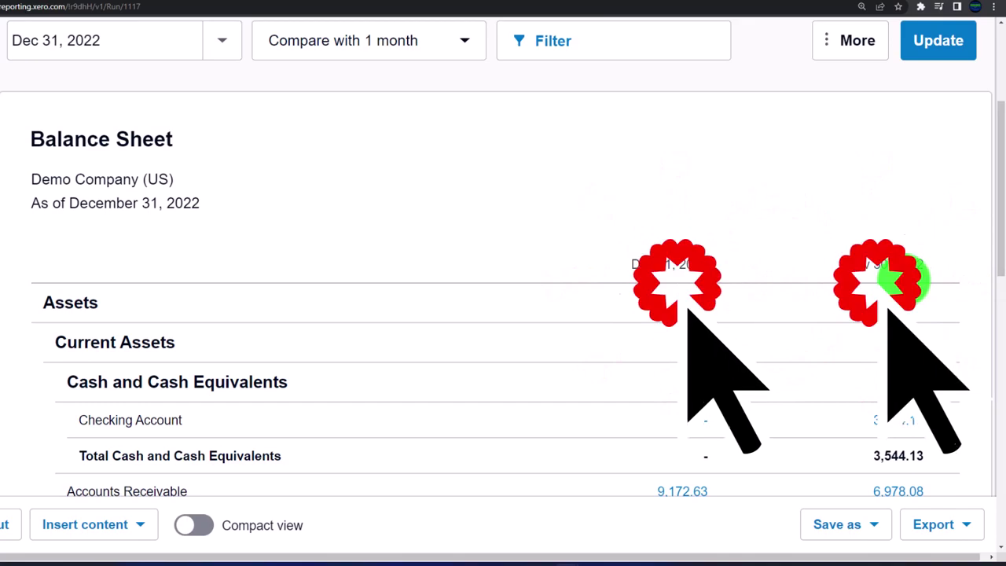
{"action": "scroll", "coordinate": [903, 298], "scroll_direction": "down", "scroll_amount": 5}
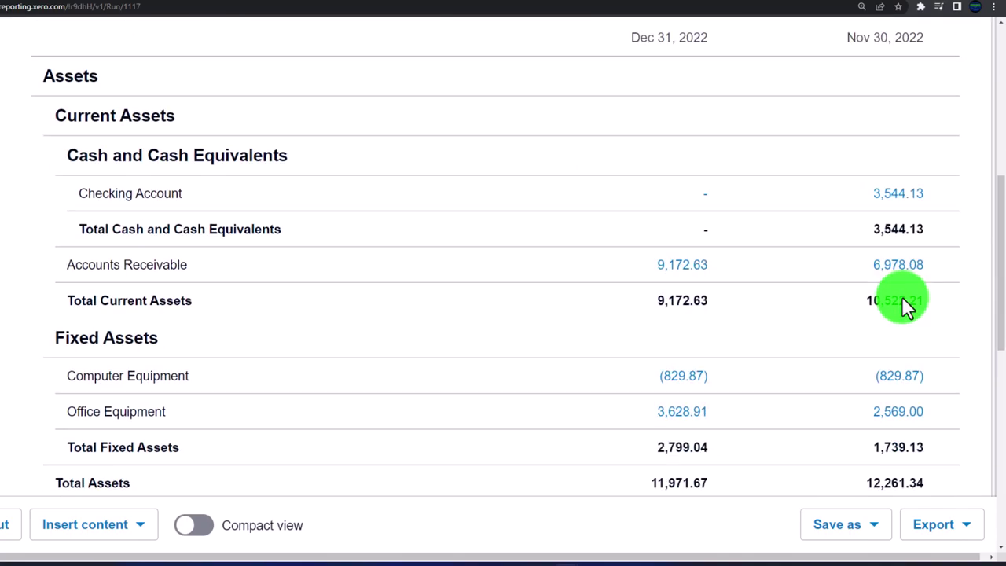
{"action": "scroll", "coordinate": [901, 306], "scroll_direction": "up", "scroll_amount": 4}
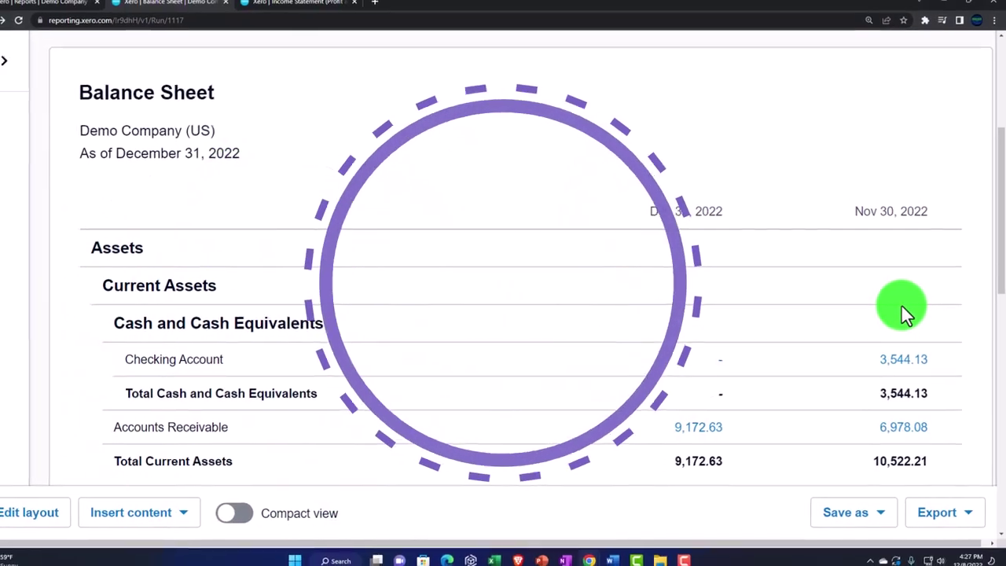
{"action": "scroll", "coordinate": [904, 313], "scroll_direction": "up", "scroll_amount": 4}
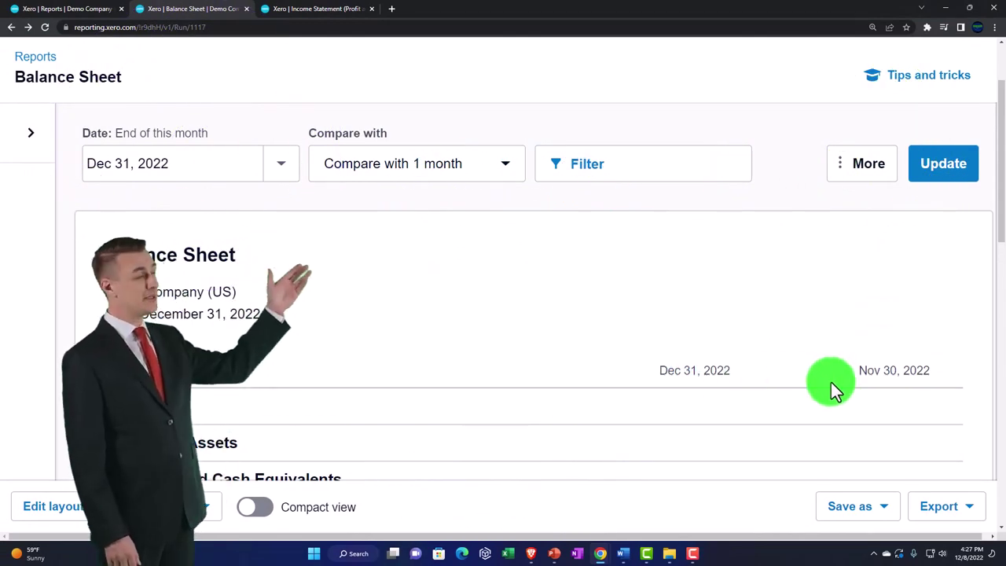
Extend the Balance Sheet comparison to 2 months, update the report, and review the balances across the date columns
{"action": "left_click", "coordinate": [512, 183]}
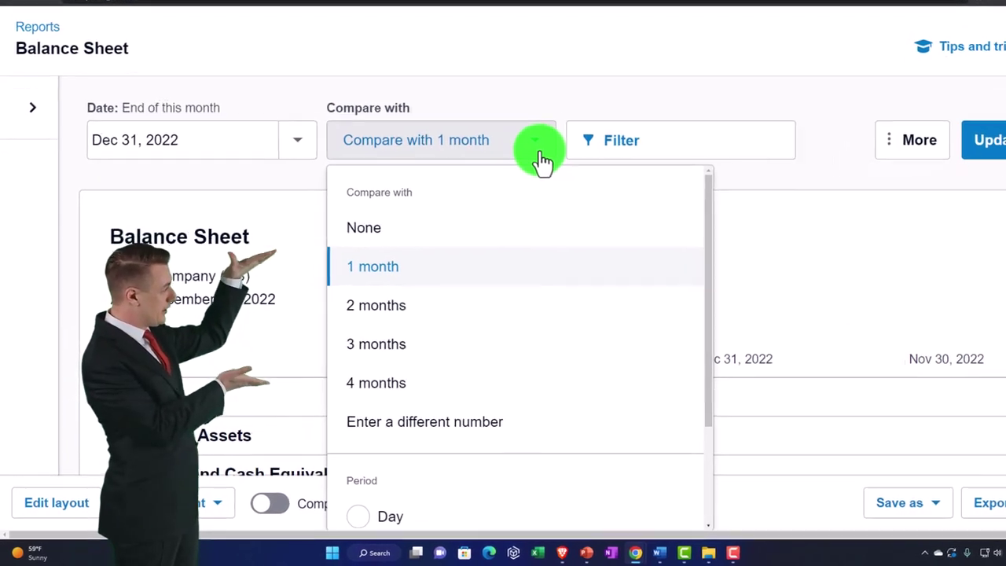
{"action": "left_click", "coordinate": [629, 84]}
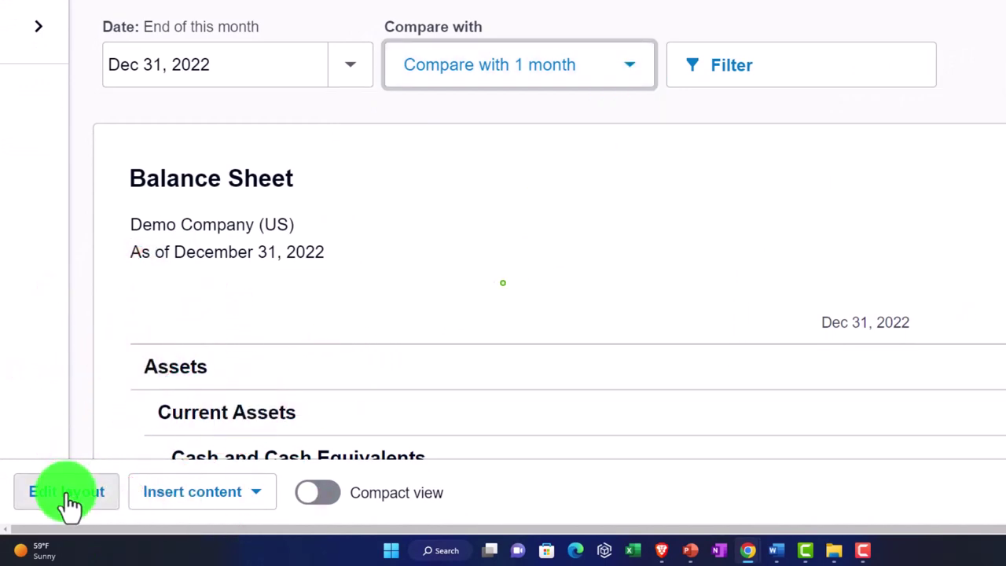
{"action": "left_click", "coordinate": [633, 83]}
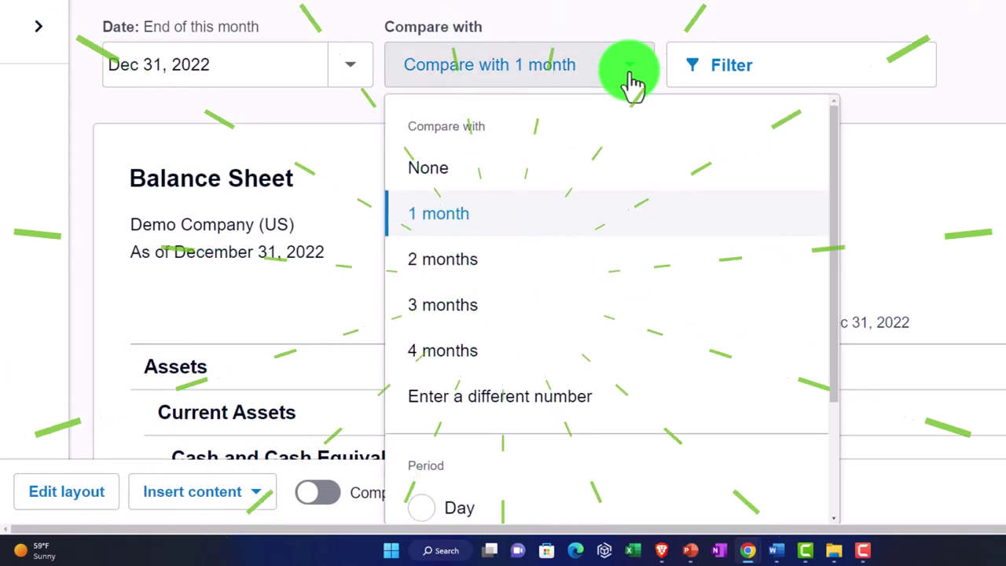
{"action": "left_click", "coordinate": [497, 263]}
{"action": "left_click", "coordinate": [1000, 136]}
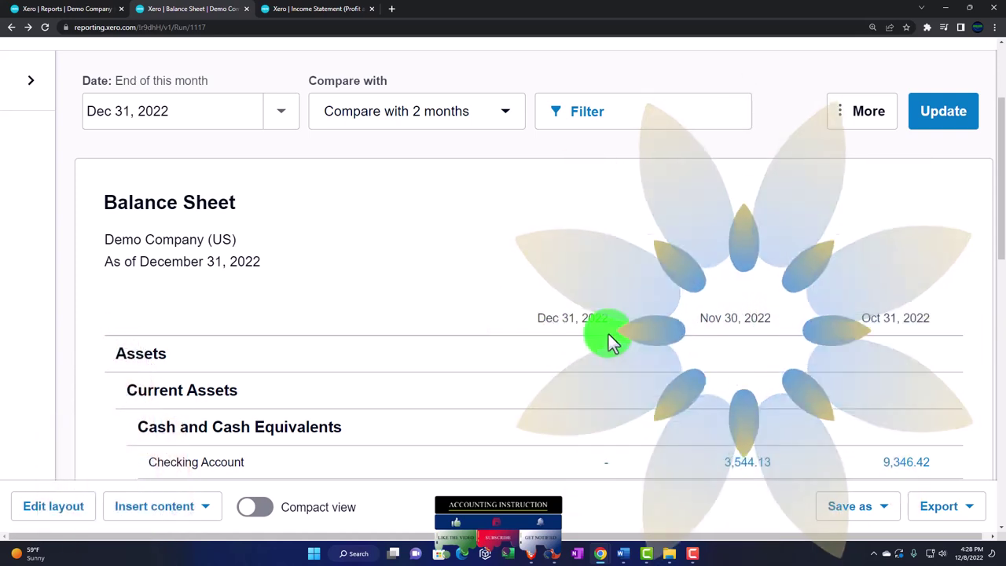
{"action": "scroll", "coordinate": [853, 324], "scroll_direction": "down", "scroll_amount": 6}
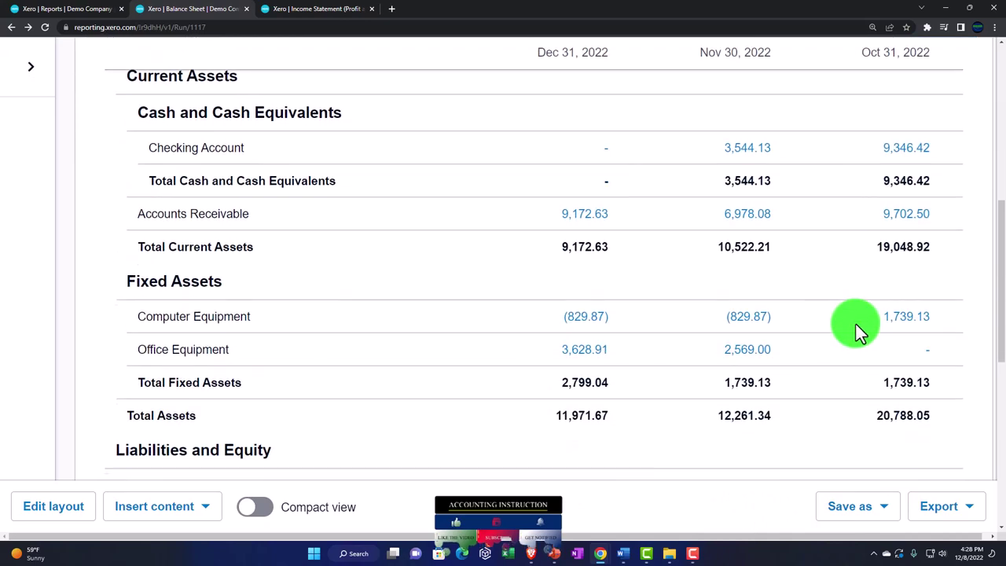
{"action": "scroll", "coordinate": [855, 324], "scroll_direction": "down", "scroll_amount": 3}
{"action": "scroll", "coordinate": [850, 324], "scroll_direction": "up", "scroll_amount": 10}
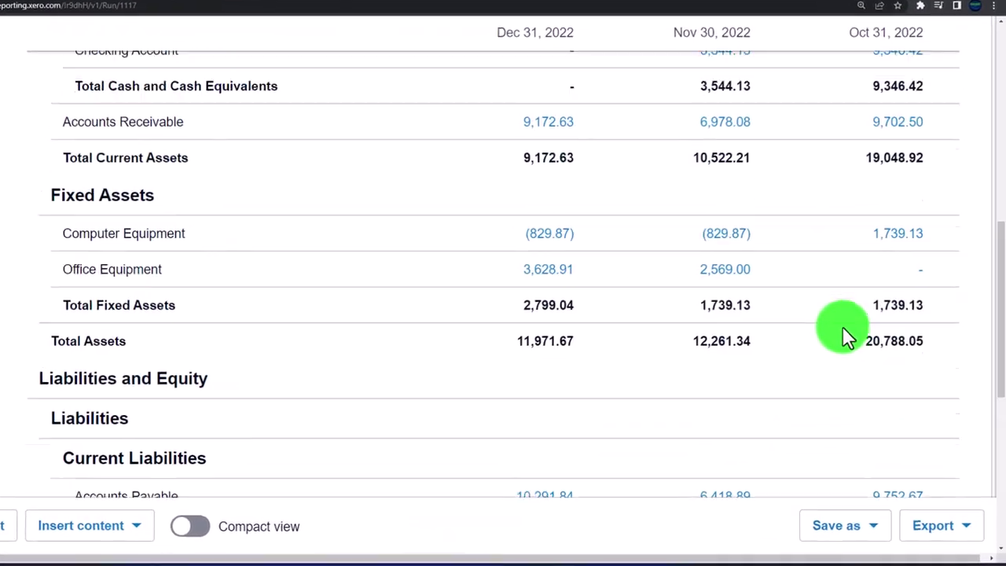
Set the Balance Sheet comparison to 3 months, update the report, and look over the current asset columns
{"action": "left_click", "coordinate": [460, 94]}
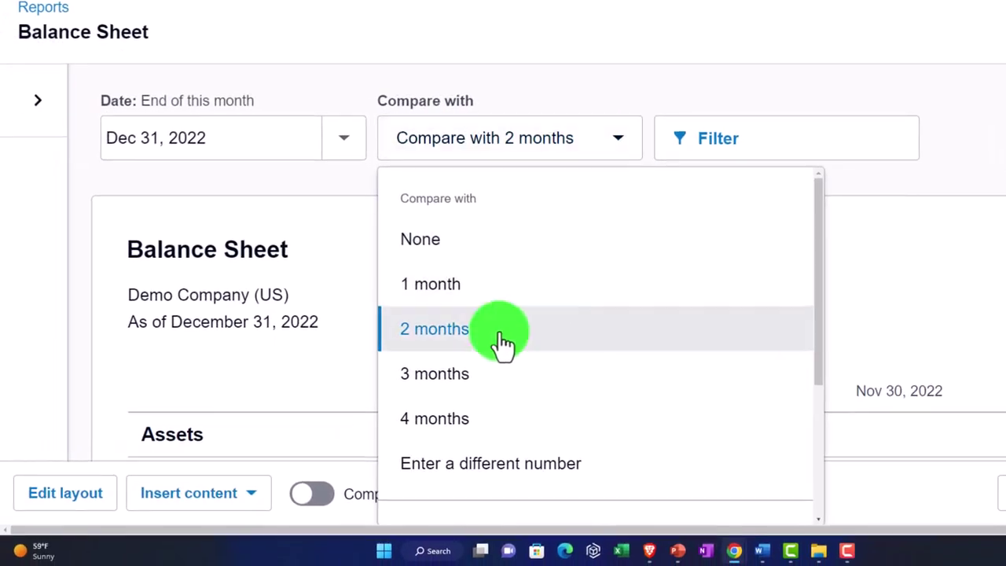
{"action": "left_click", "coordinate": [474, 375]}
{"action": "left_click", "coordinate": [1005, 138]}
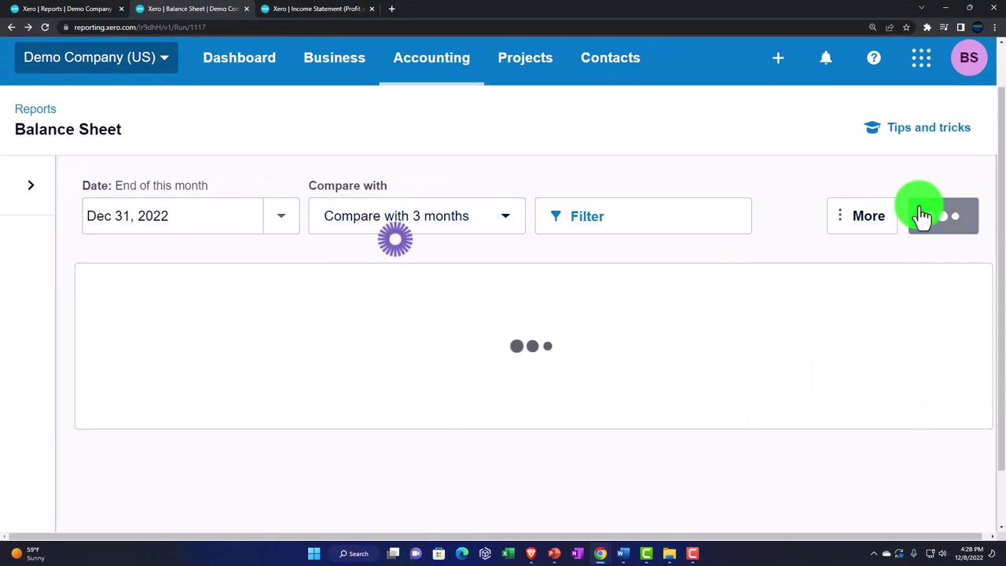
{"action": "scroll", "coordinate": [730, 366], "scroll_direction": "down", "scroll_amount": 3}
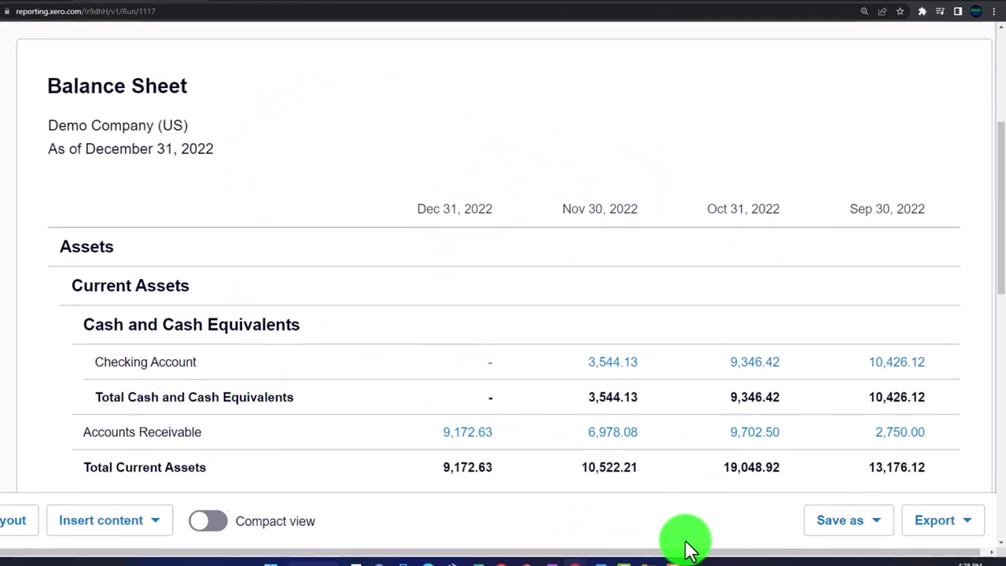
{"action": "left_click_drag", "start_coordinate": [674, 562], "coordinate": [692, 563]}
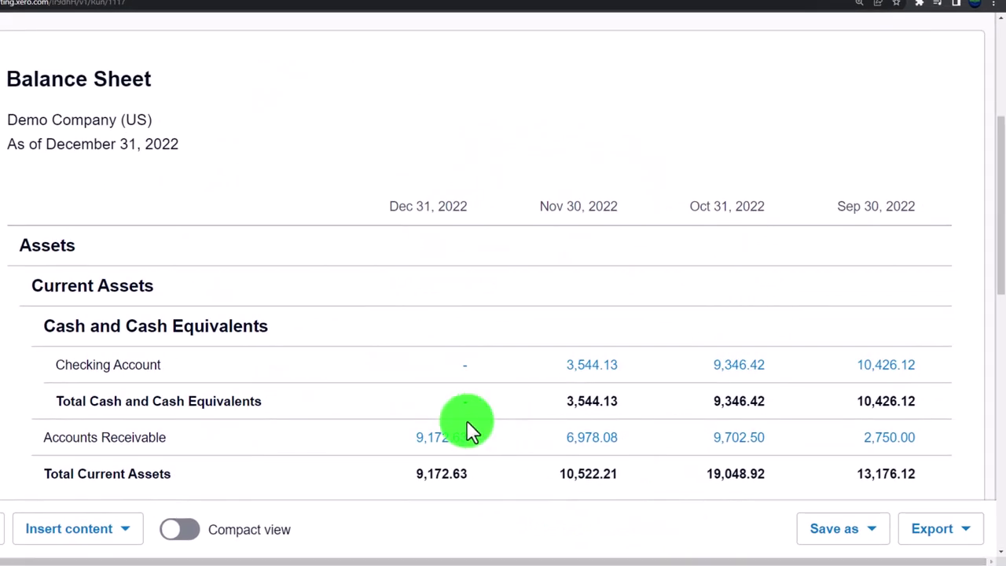
Enter a custom comparison of 12 periods by month for the Balance Sheet and update the report
{"action": "scroll", "coordinate": [421, 377], "scroll_direction": "up", "scroll_amount": 3}
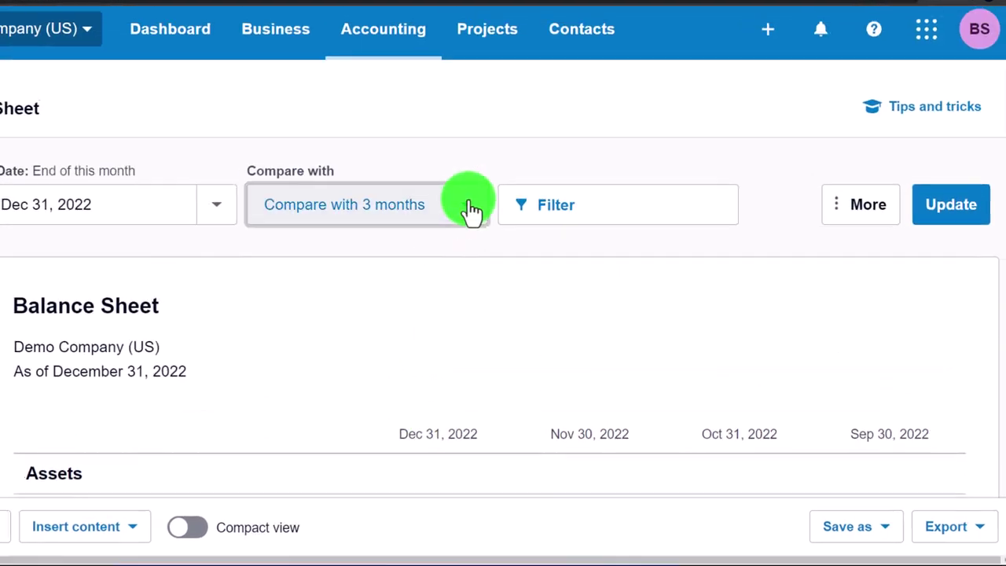
{"action": "left_click", "coordinate": [467, 213]}
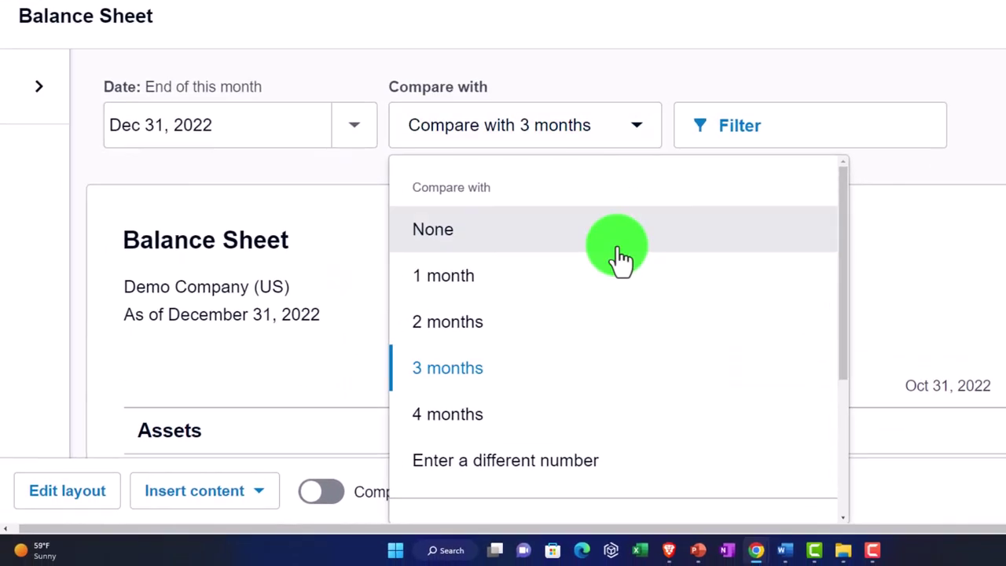
{"action": "scroll", "coordinate": [611, 359], "scroll_direction": "down", "scroll_amount": 2}
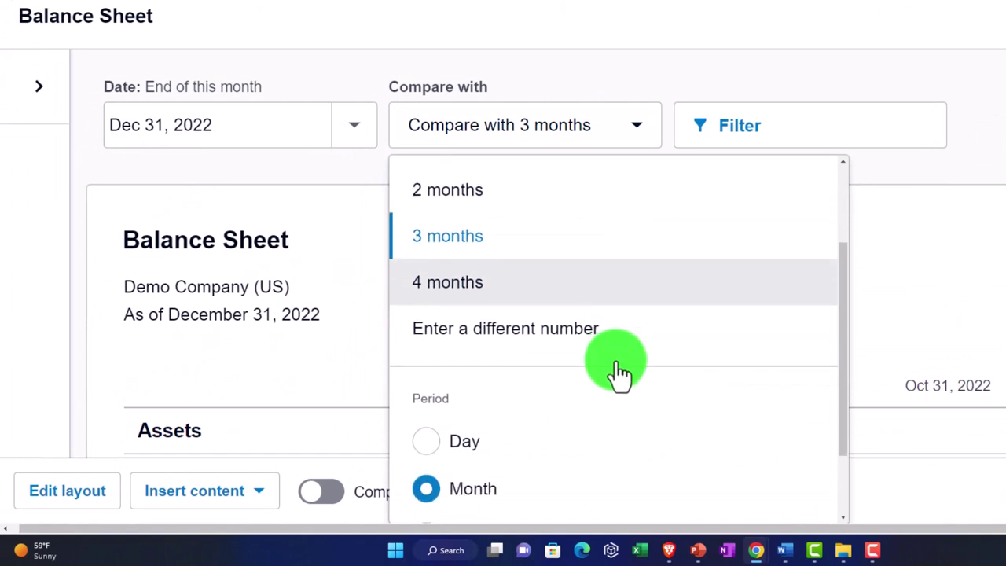
{"action": "left_click", "coordinate": [521, 342]}
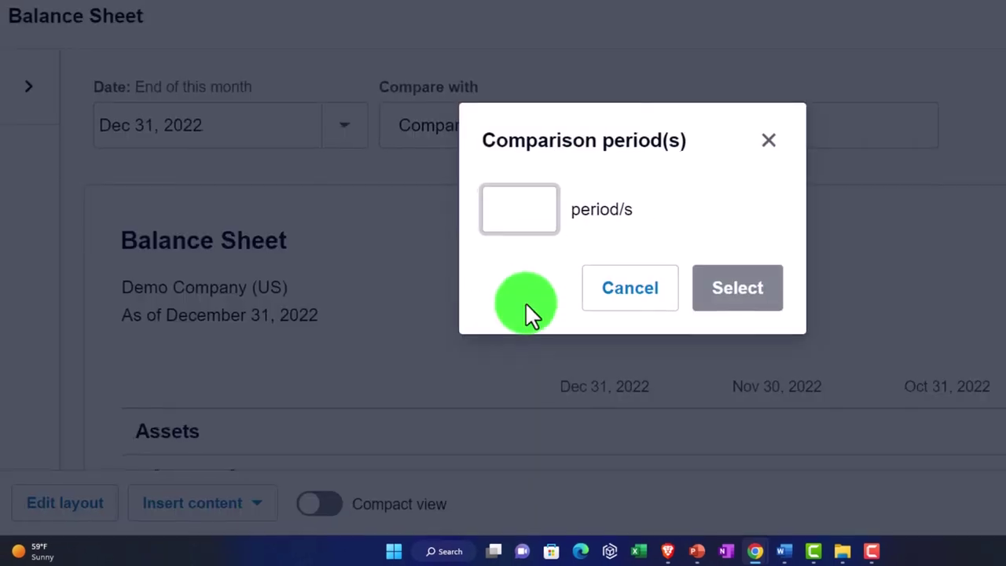
{"action": "type", "text": "12"}
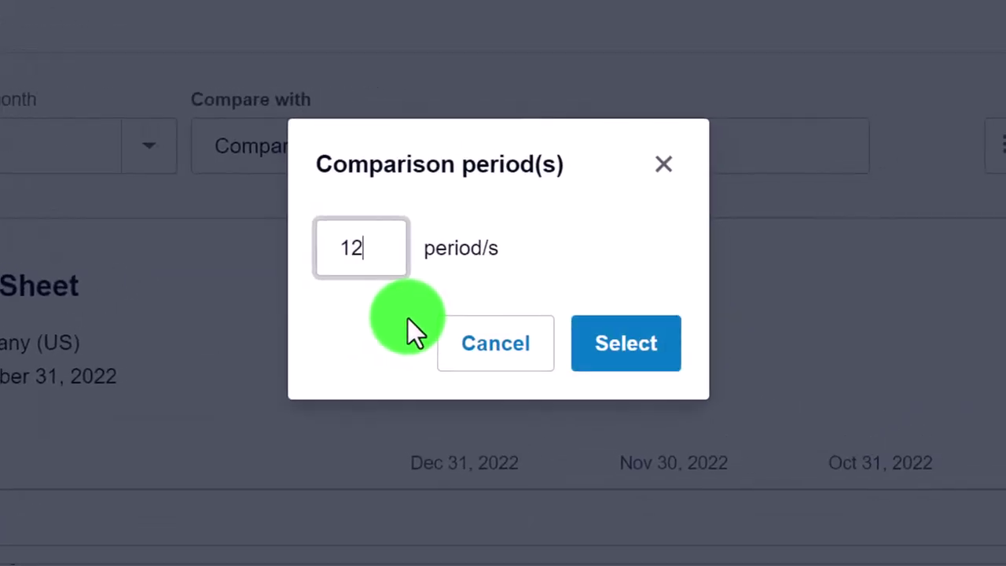
{"action": "left_click", "coordinate": [658, 354]}
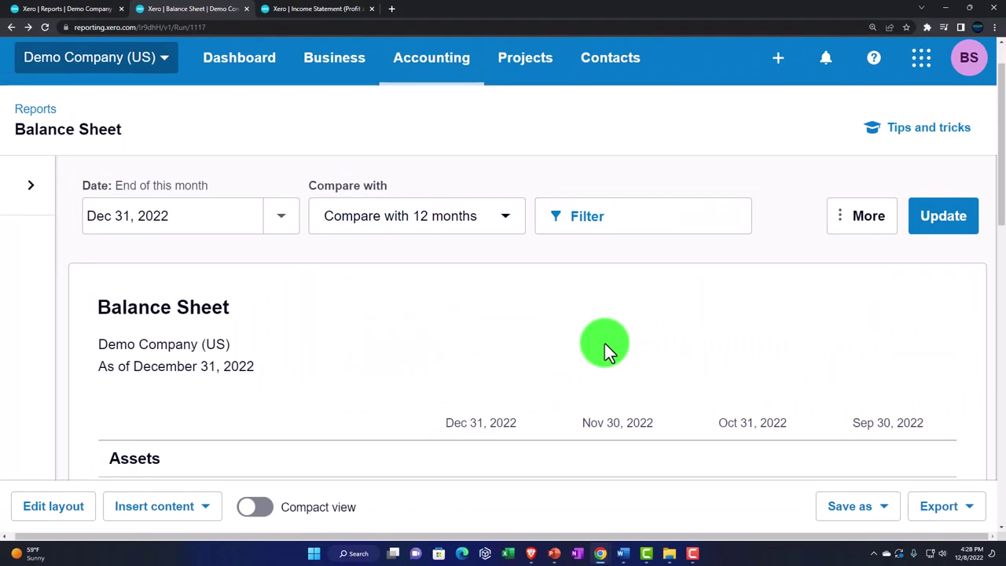
{"action": "left_click", "coordinate": [918, 230]}
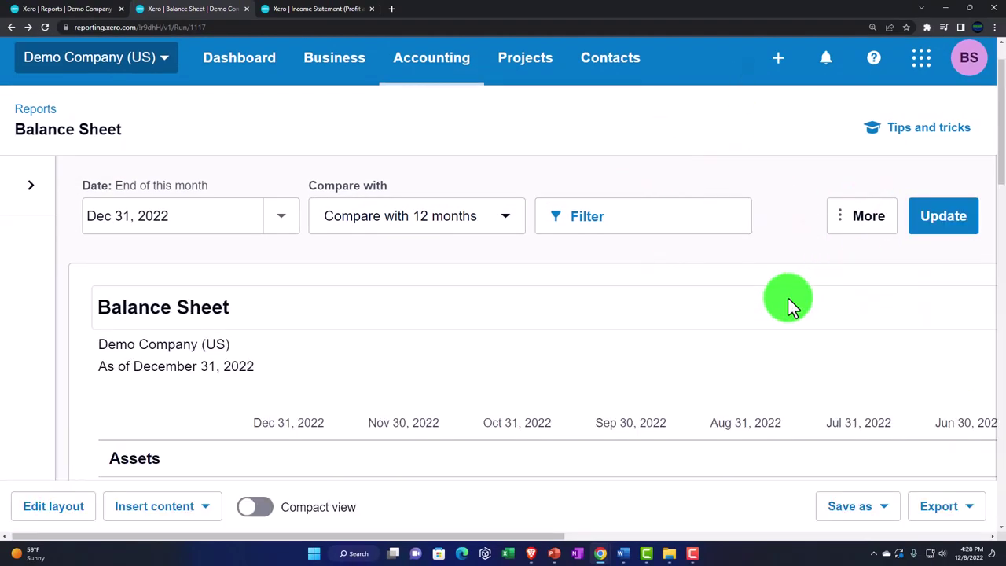
Examine the layout of the monthly columns in the 12-month Balance Sheet comparison
{"action": "scroll", "coordinate": [788, 298], "scroll_direction": "down", "scroll_amount": 3}
{"action": "left_click_drag", "start_coordinate": [548, 545], "coordinate": [449, 548]}
{"action": "scroll", "coordinate": [438, 410], "scroll_direction": "up", "scroll_amount": 5}
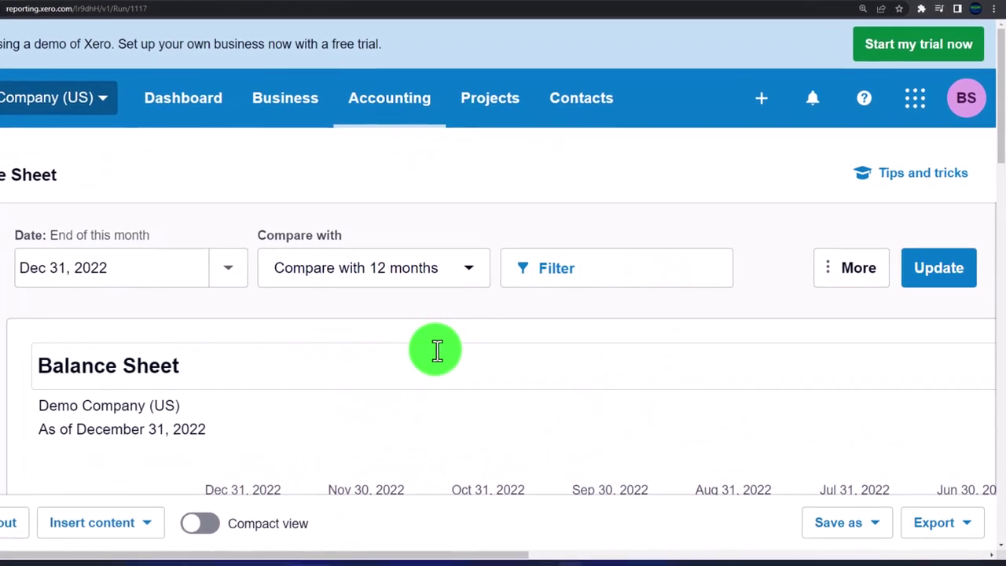
{"action": "scroll", "coordinate": [436, 351], "scroll_direction": "down", "scroll_amount": 2}
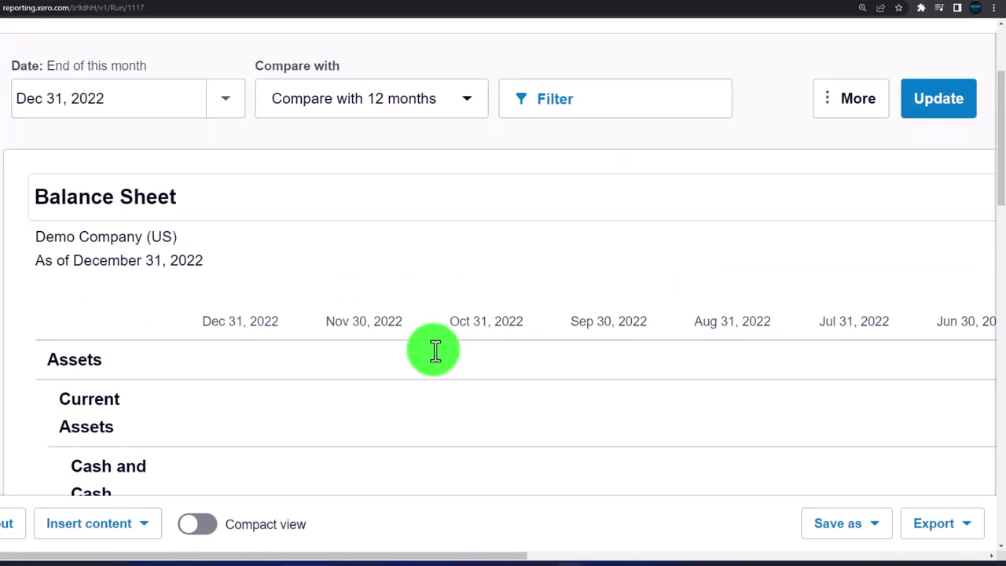
{"action": "left_click", "coordinate": [233, 276]}
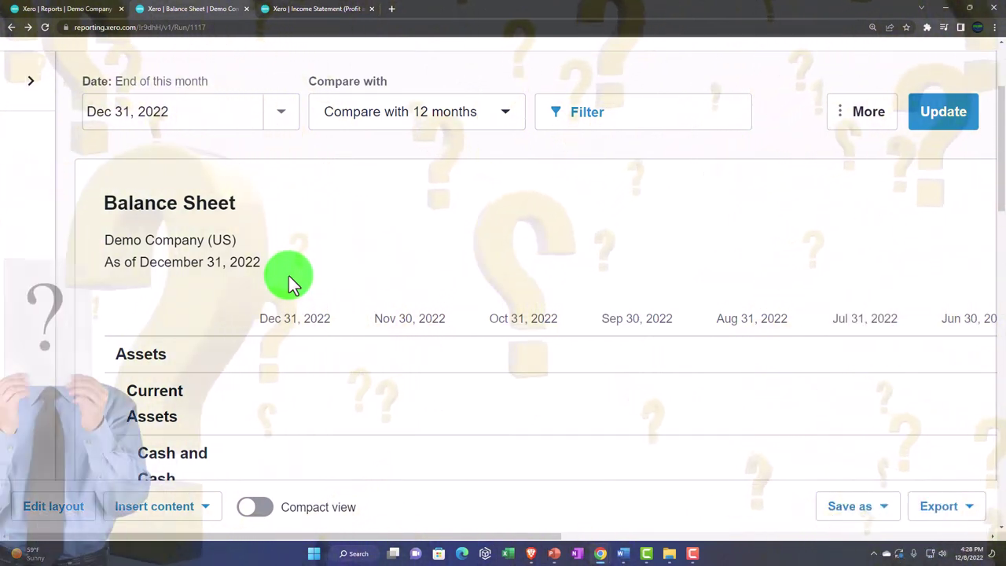
Switch the comparison period to Quarter, compare the Balance Sheet with 2 quarters, and update the report
{"action": "left_click", "coordinate": [499, 119]}
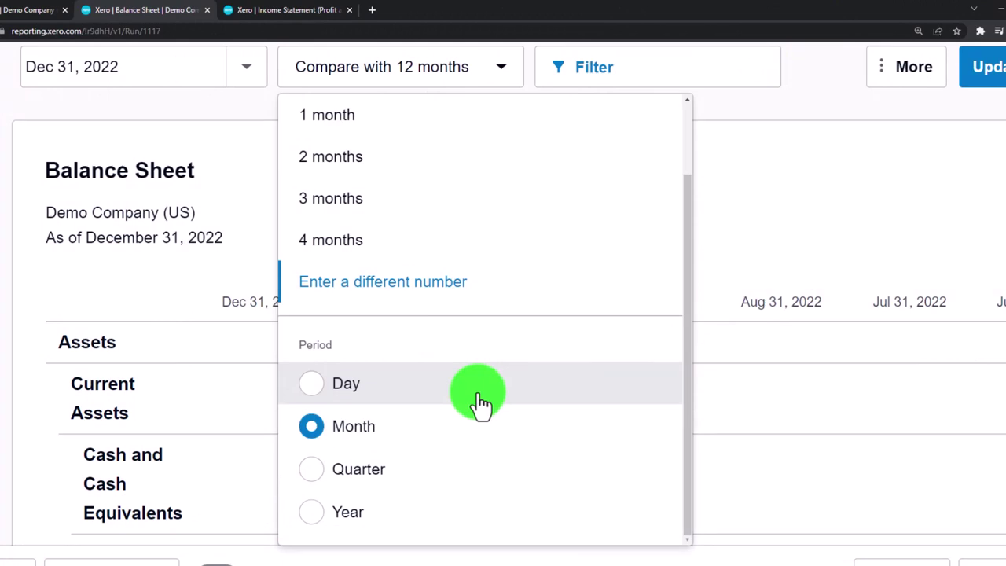
{"action": "left_click", "coordinate": [314, 481]}
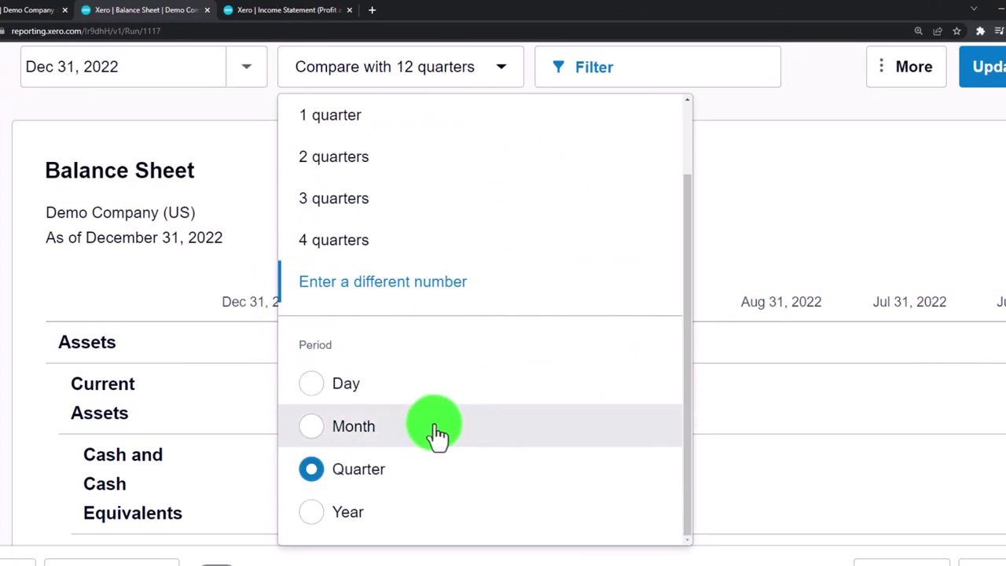
{"action": "scroll", "coordinate": [523, 422], "scroll_direction": "up", "scroll_amount": 3}
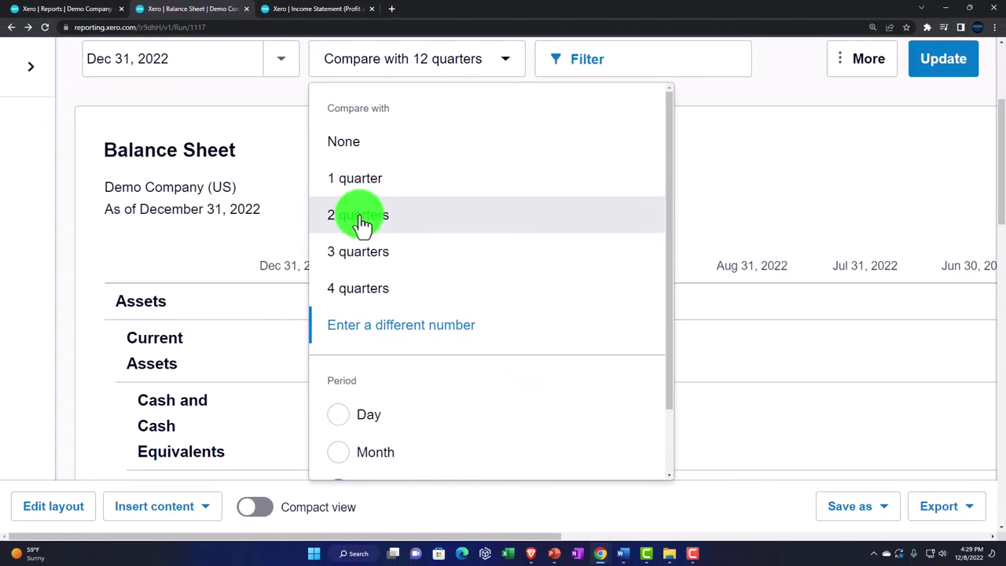
{"action": "left_click", "coordinate": [360, 252]}
{"action": "left_click", "coordinate": [360, 242]}
{"action": "scroll", "coordinate": [377, 218], "scroll_direction": "up", "scroll_amount": 1}
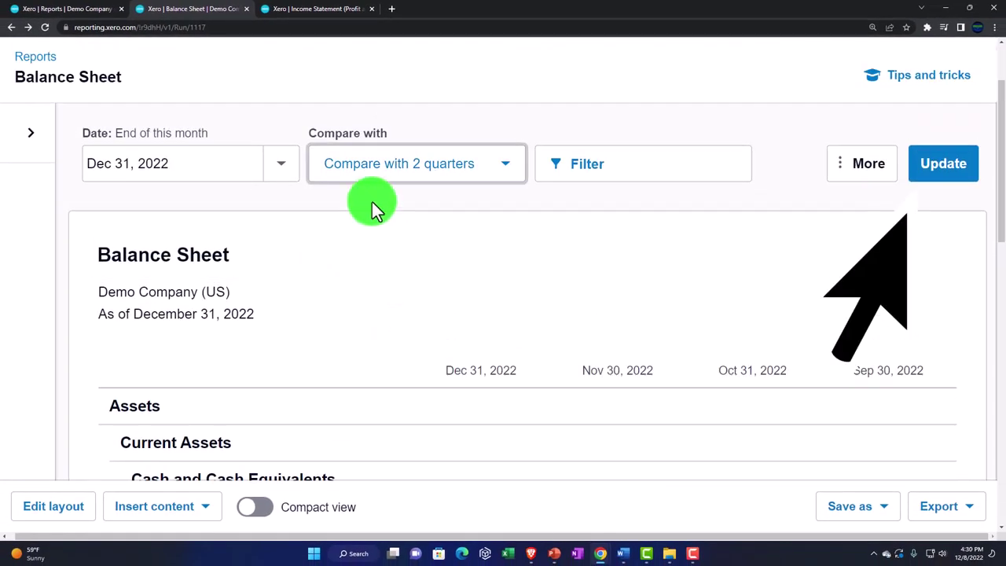
{"action": "left_click", "coordinate": [931, 173]}
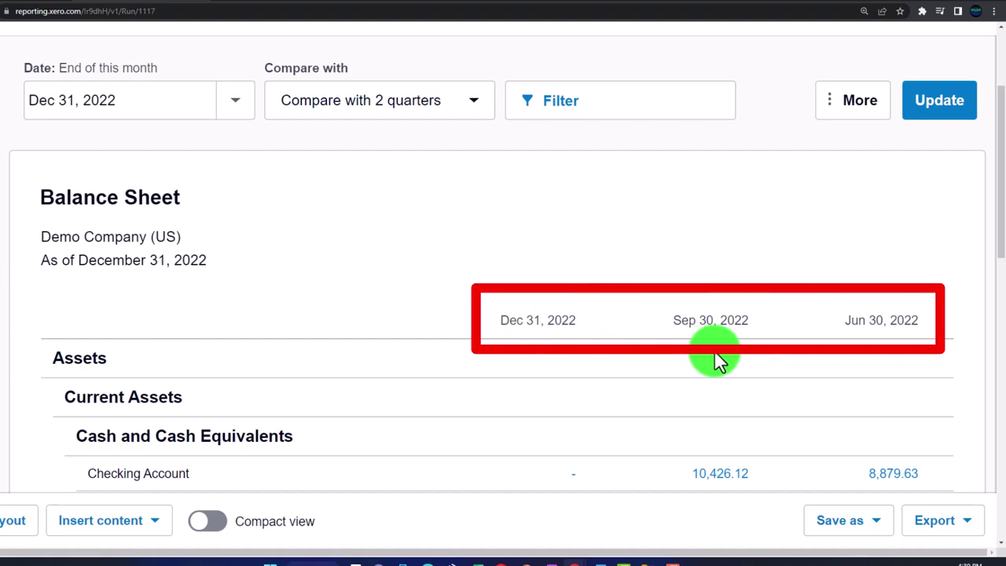
Compare the Balance Sheet with 1 quarter, update the report, and look over the two quarter-end columns
{"action": "scroll", "coordinate": [839, 357], "scroll_direction": "up", "scroll_amount": 3}
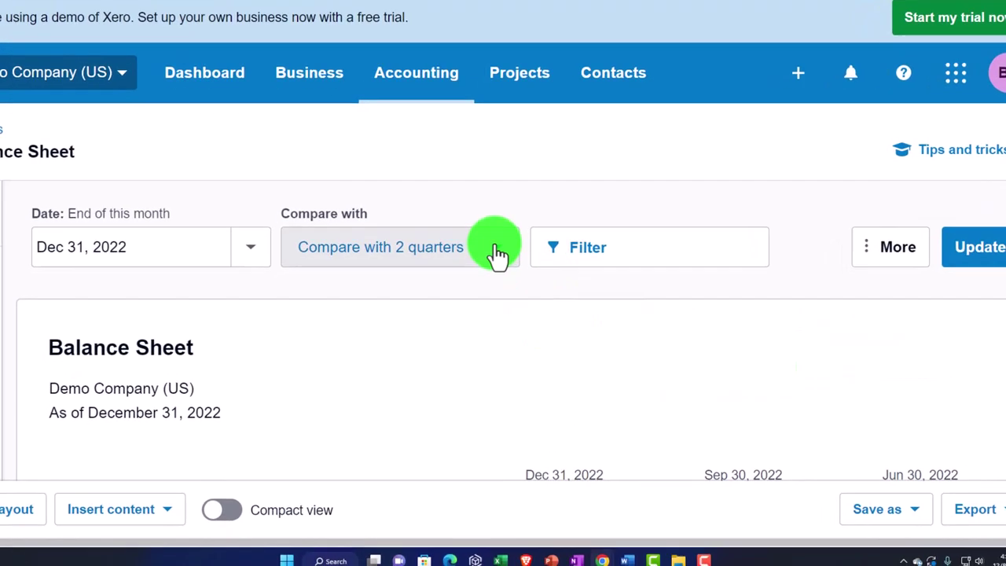
{"action": "left_click", "coordinate": [498, 253]}
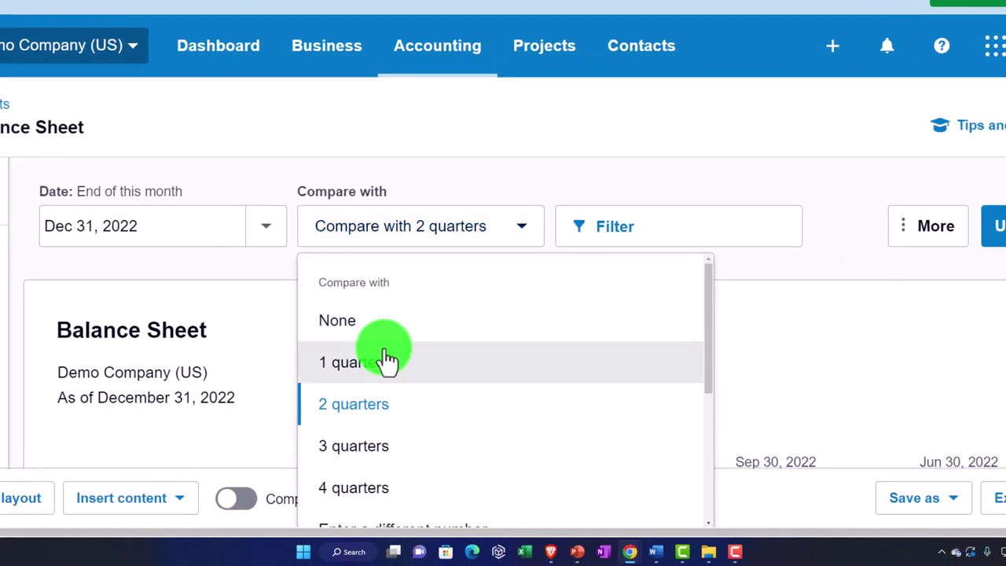
{"action": "left_click", "coordinate": [385, 377]}
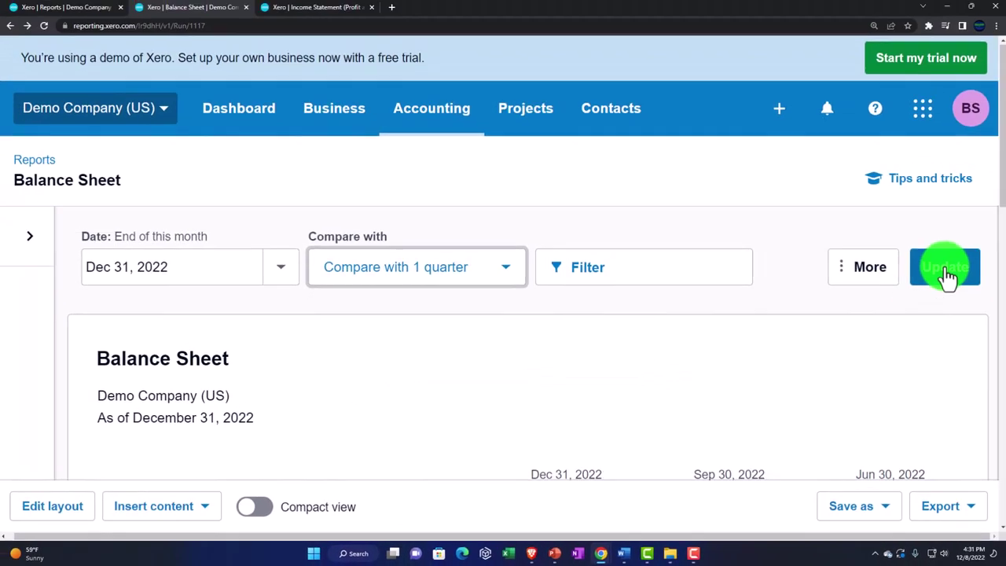
{"action": "left_click", "coordinate": [947, 275]}
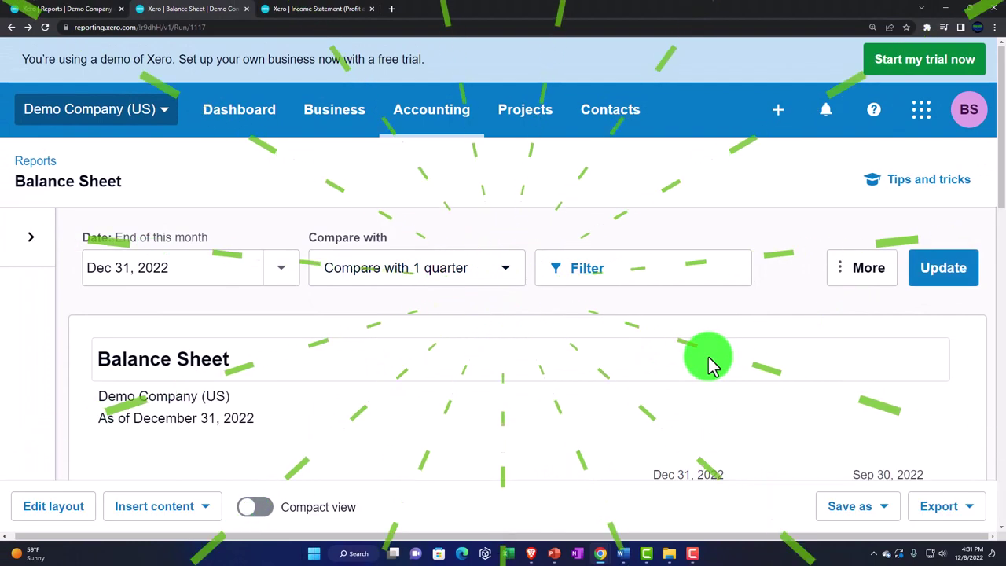
{"action": "scroll", "coordinate": [711, 357], "scroll_direction": "down", "scroll_amount": 2}
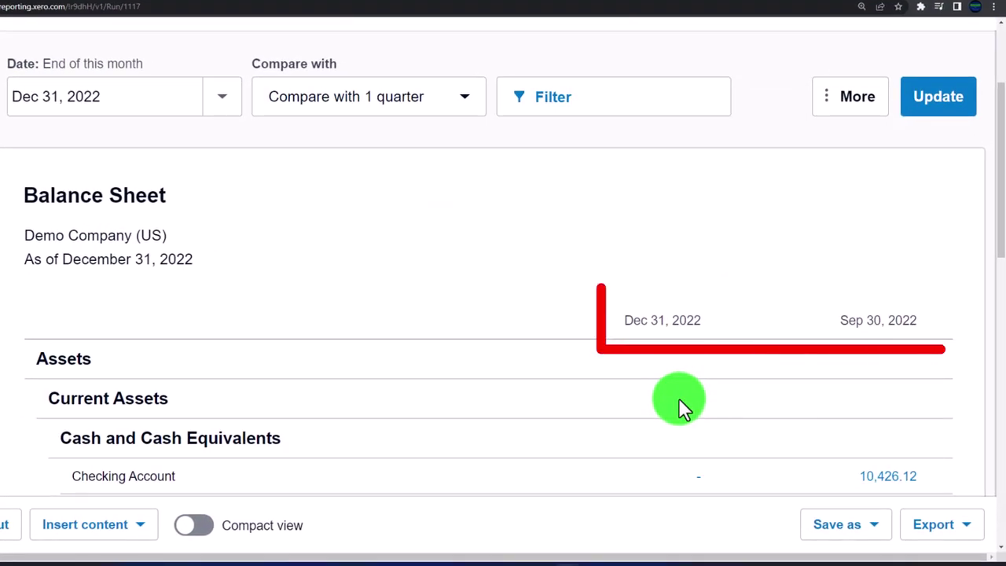
Remove the period comparison from the Balance Sheet by setting it to None and update the report
{"action": "scroll", "coordinate": [573, 377], "scroll_direction": "up", "scroll_amount": 1}
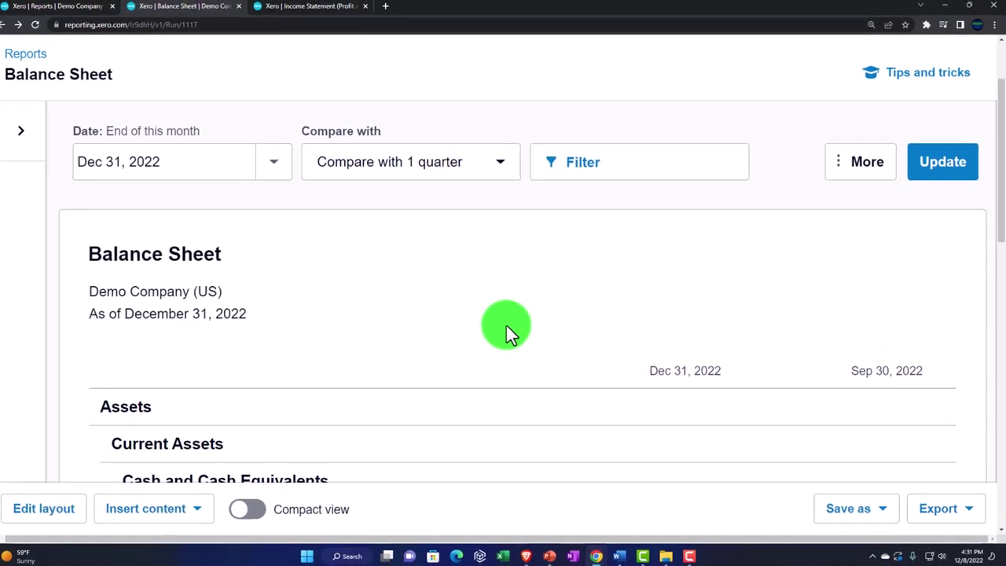
{"action": "left_click", "coordinate": [500, 179]}
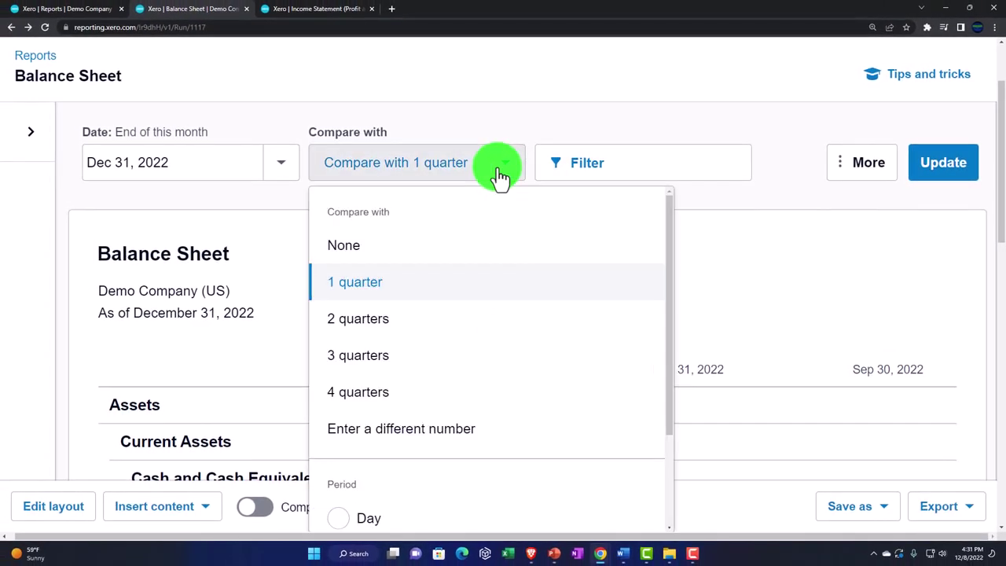
{"action": "left_click", "coordinate": [365, 246]}
{"action": "left_click", "coordinate": [940, 167]}
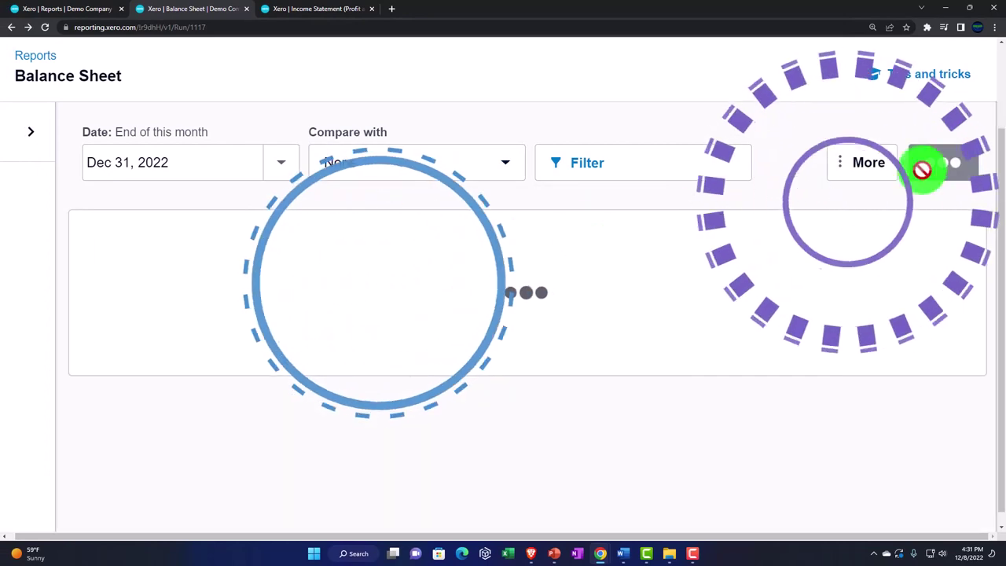
View the Region tracking categories in the Balance Sheet's filter options, and return to the Balance Sheet from the Income Statement
{"action": "left_click", "coordinate": [621, 184]}
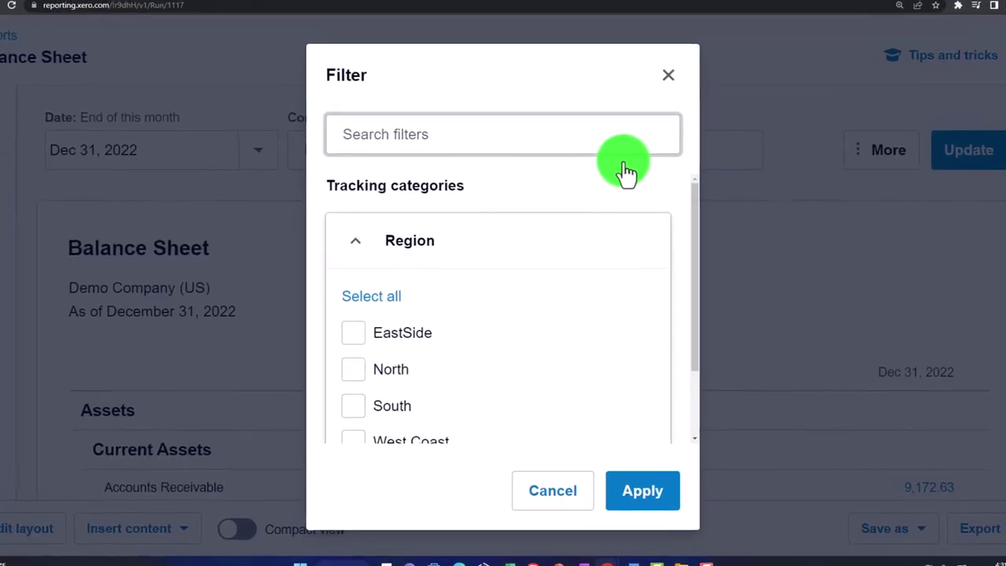
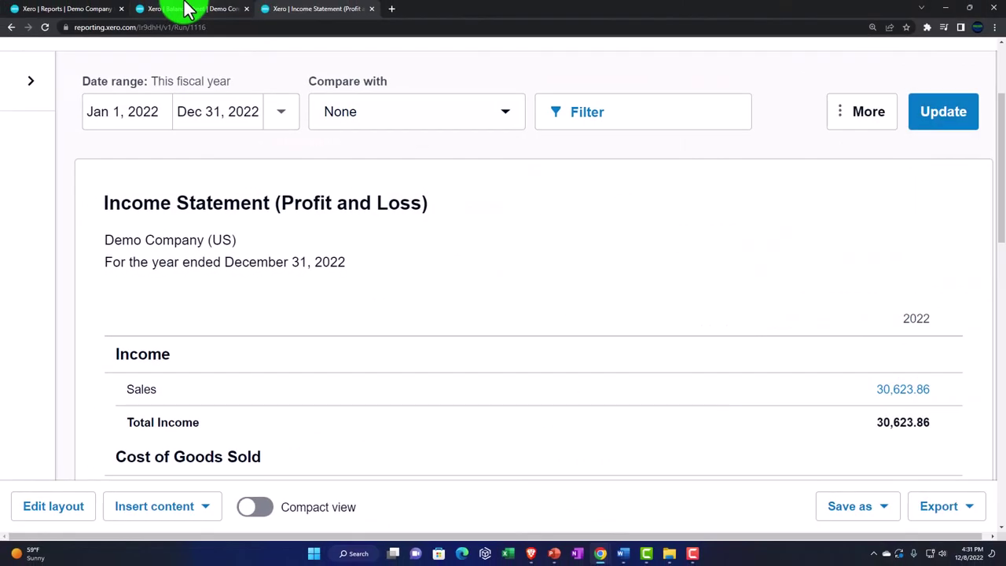
{"action": "left_click", "coordinate": [186, 9]}
{"action": "scroll", "coordinate": [628, 345], "scroll_direction": "up", "scroll_amount": 2}
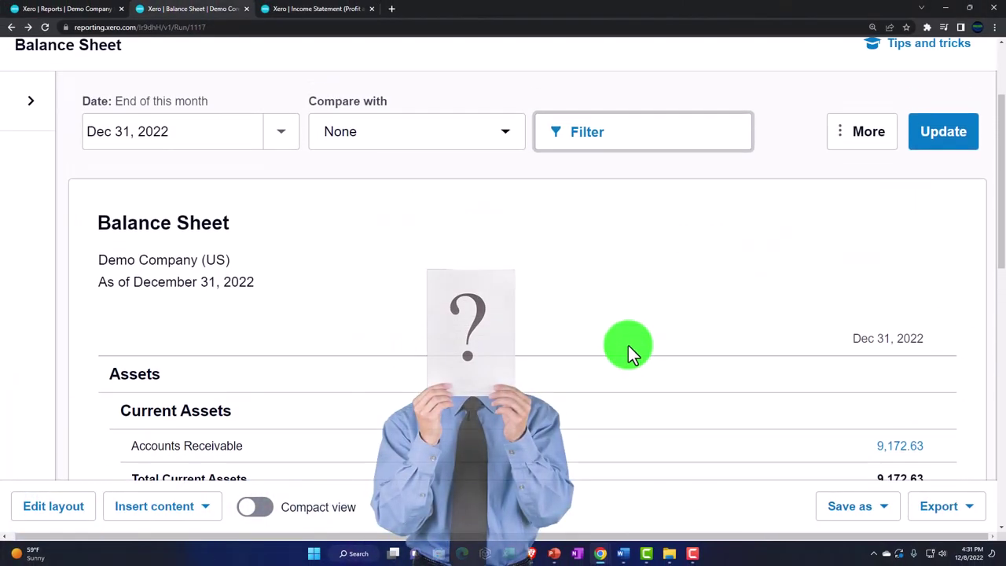
{"action": "scroll", "coordinate": [871, 416], "scroll_direction": "down", "scroll_amount": 2}
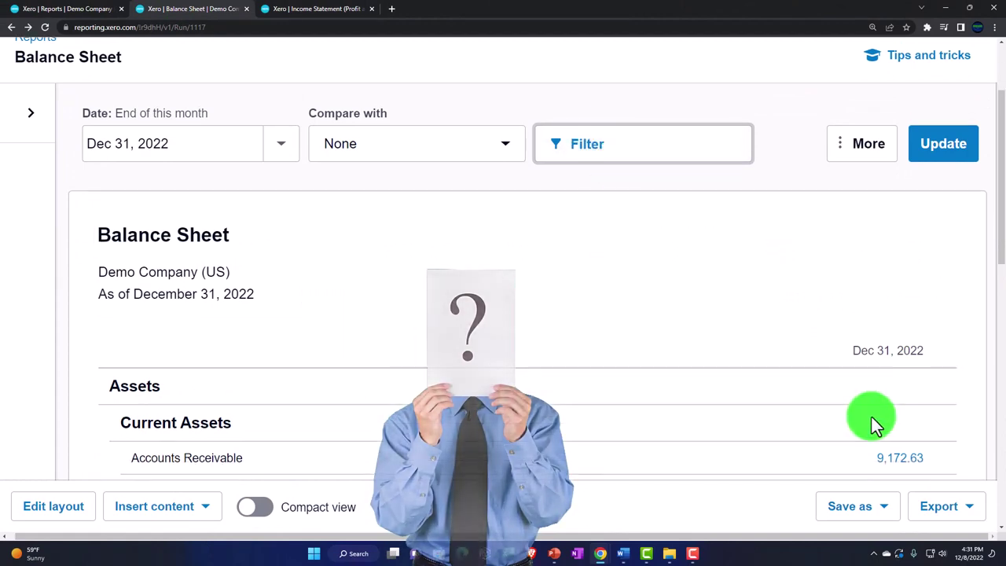
{"action": "scroll", "coordinate": [864, 401], "scroll_direction": "up", "scroll_amount": 2}
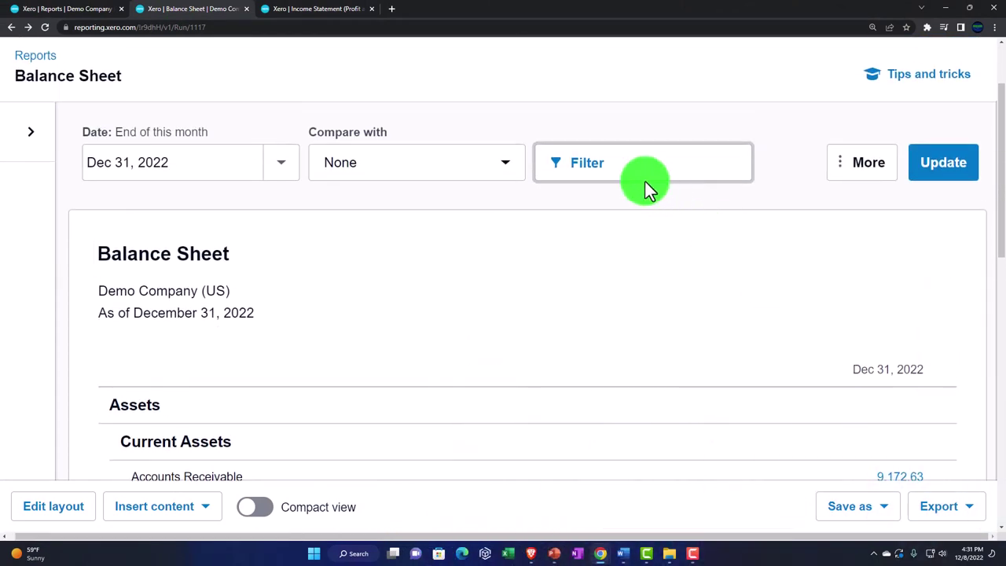
Apply a filter for the EastSide region to the Balance Sheet and look over the asset balances
{"action": "left_click", "coordinate": [626, 174]}
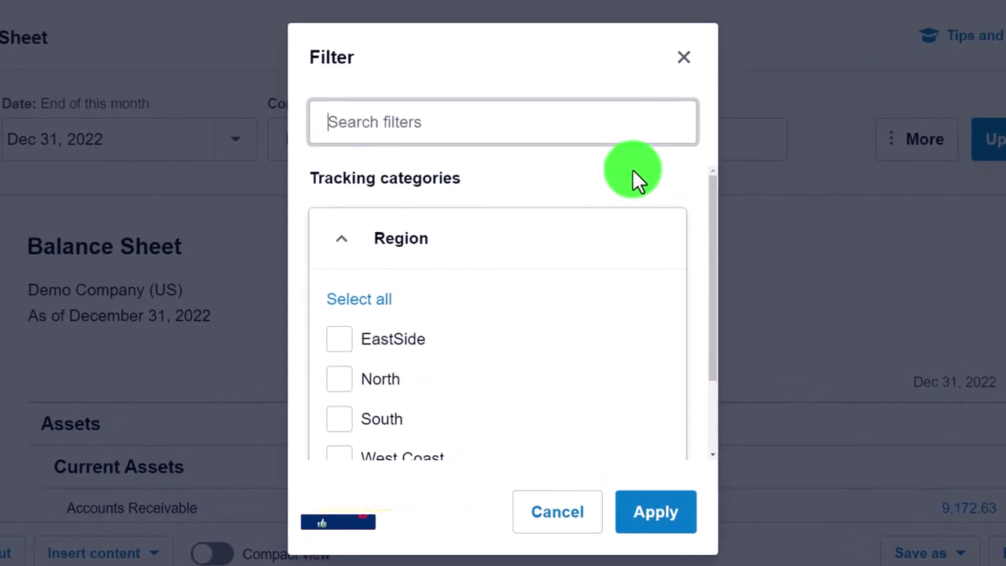
{"action": "left_click", "coordinate": [339, 339]}
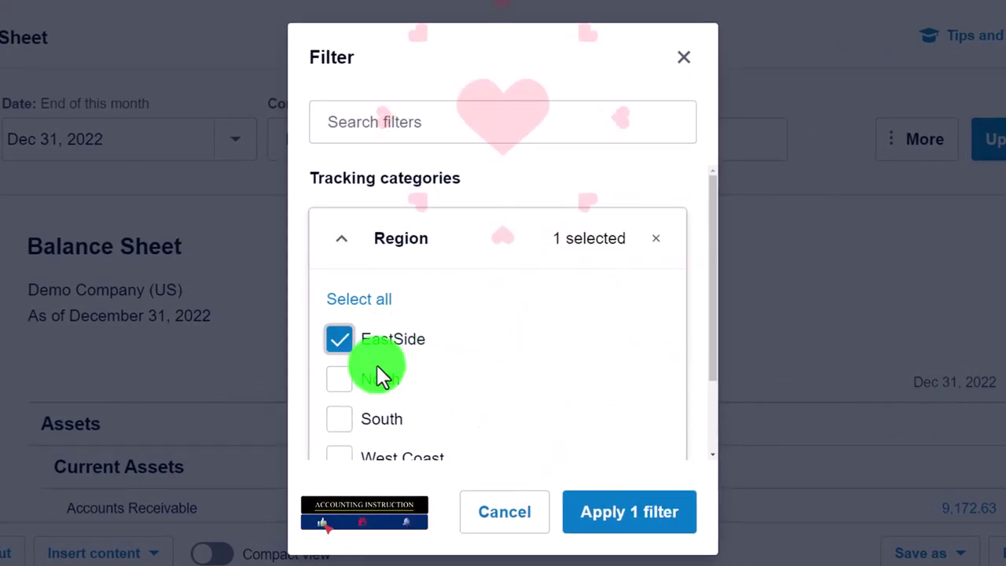
{"action": "scroll", "coordinate": [381, 376], "scroll_direction": "down", "scroll_amount": 1}
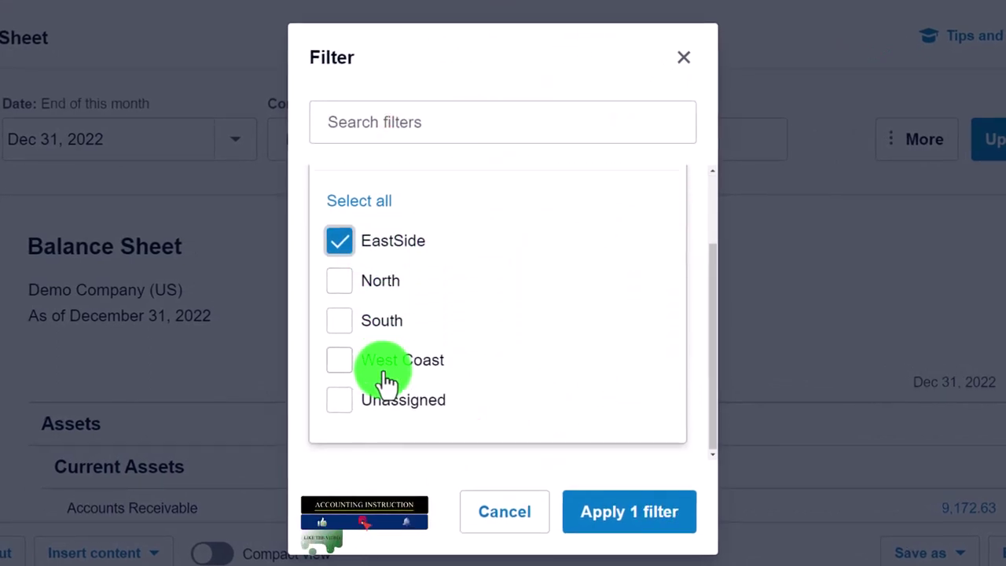
{"action": "left_click", "coordinate": [621, 512]}
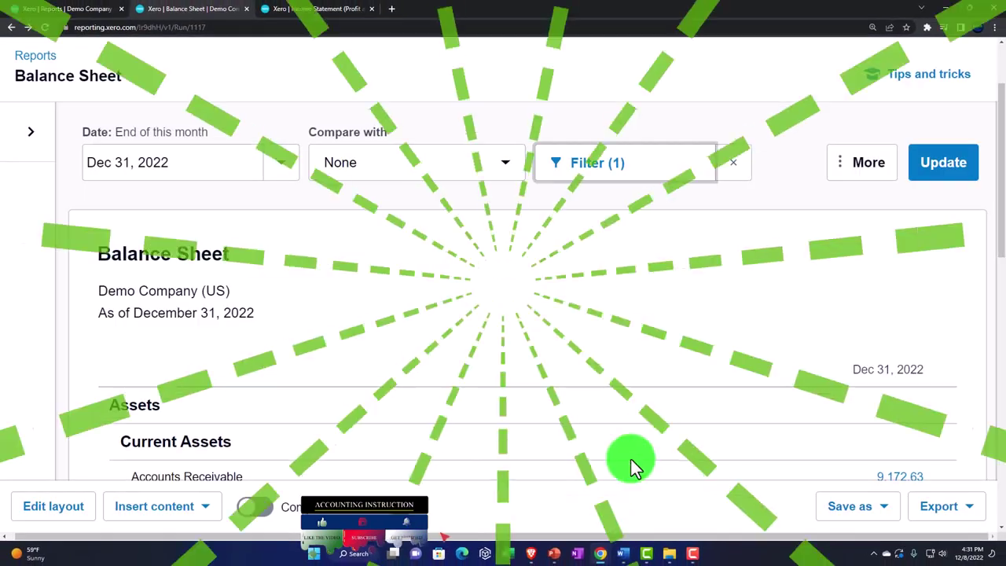
{"action": "scroll", "coordinate": [701, 358], "scroll_direction": "down", "scroll_amount": 3}
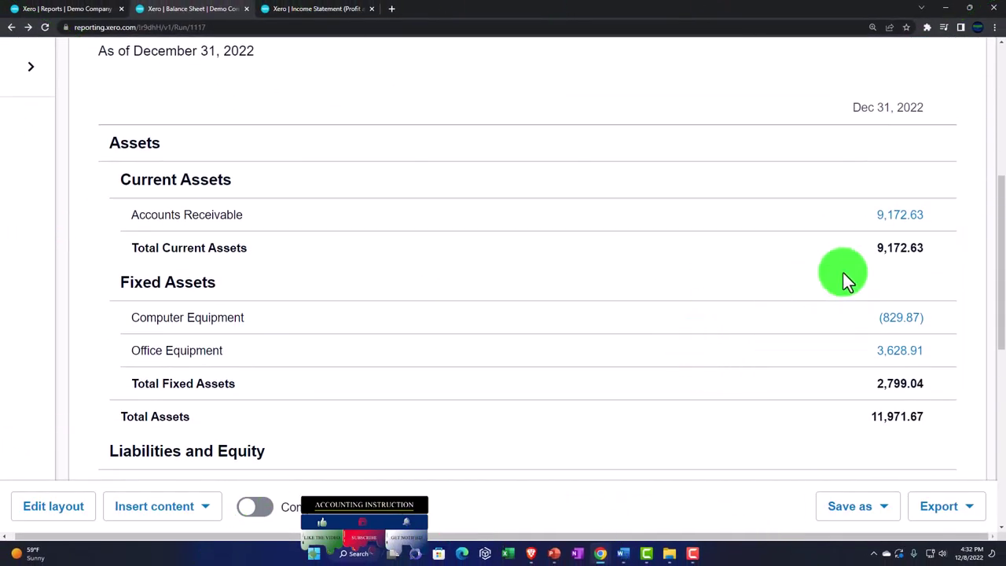
{"action": "scroll", "coordinate": [888, 246], "scroll_direction": "up", "scroll_amount": 5}
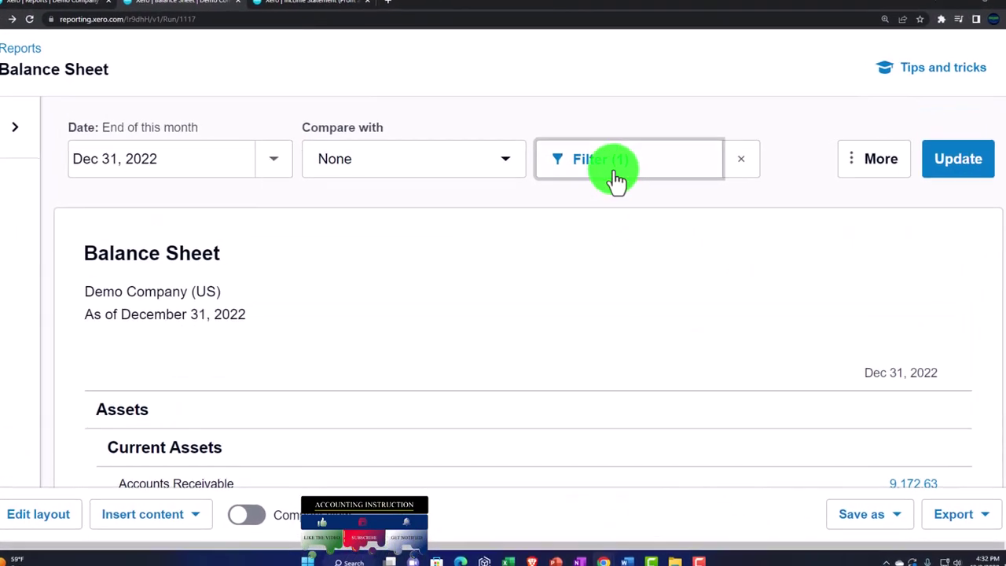
Change the region filter from EastSide to North, update the Balance Sheet, and review its asset balances
{"action": "left_click", "coordinate": [615, 171]}
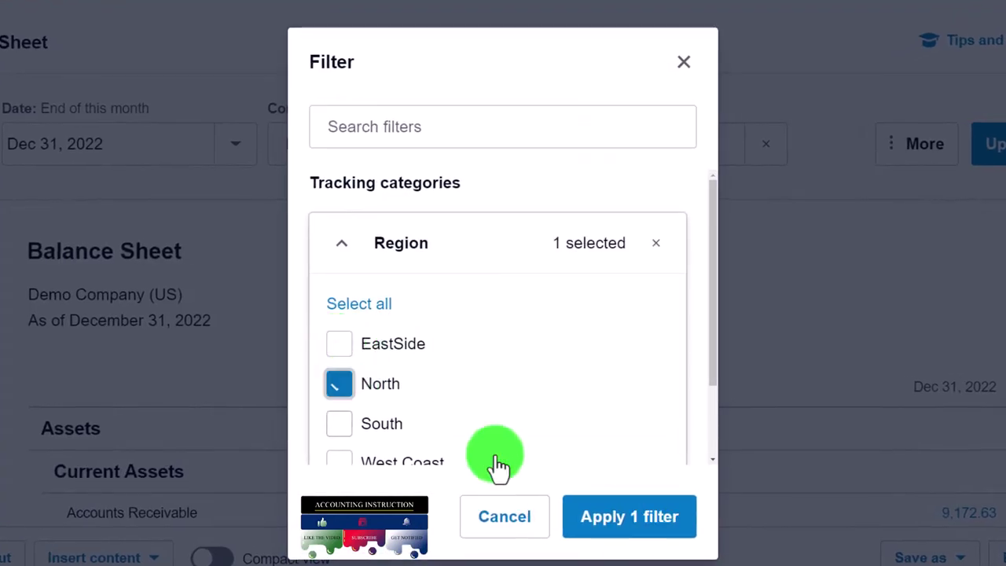
{"action": "left_click", "coordinate": [655, 525]}
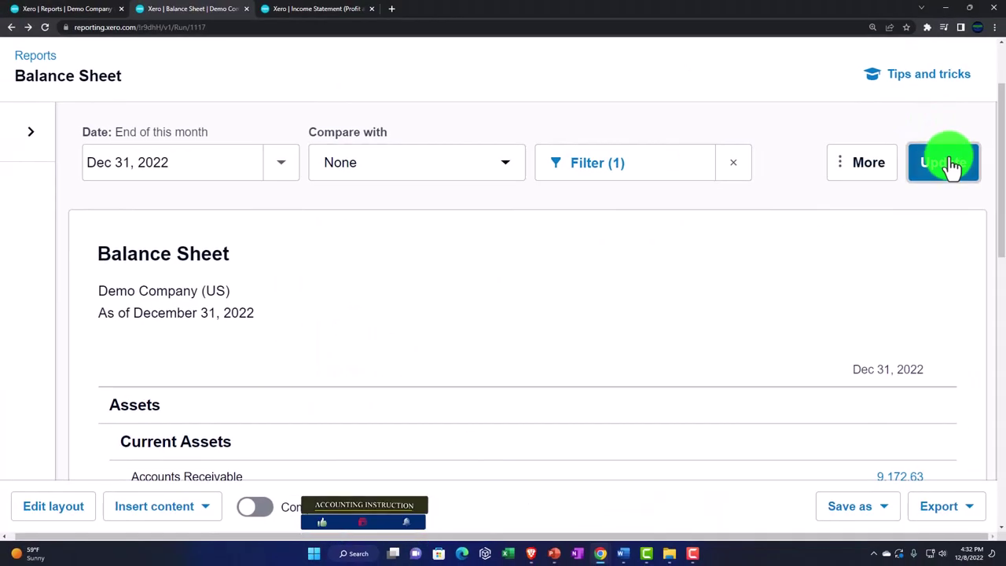
{"action": "left_click", "coordinate": [990, 144]}
{"action": "scroll", "coordinate": [820, 292], "scroll_direction": "down", "scroll_amount": 4}
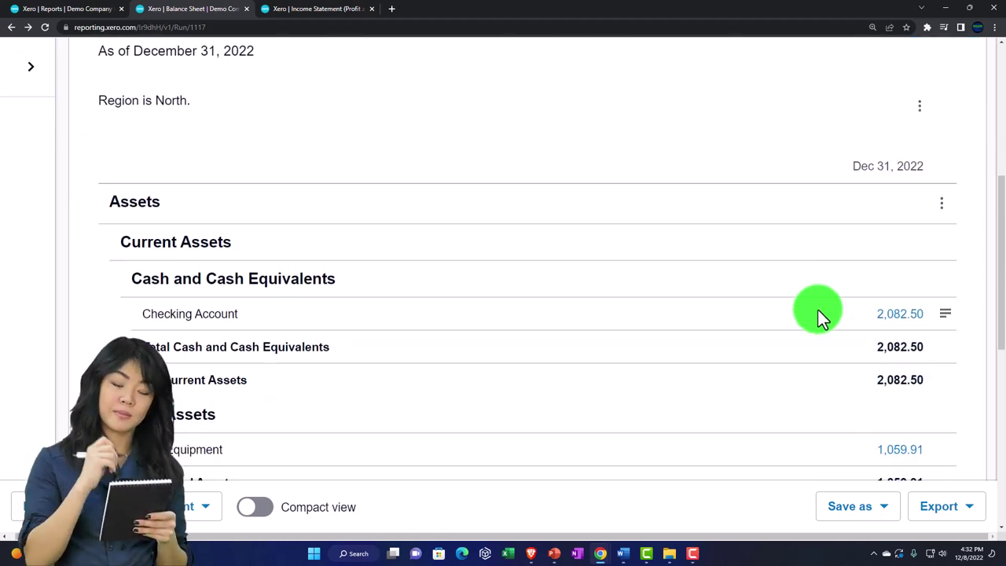
{"action": "scroll", "coordinate": [817, 308], "scroll_direction": "down", "scroll_amount": 2}
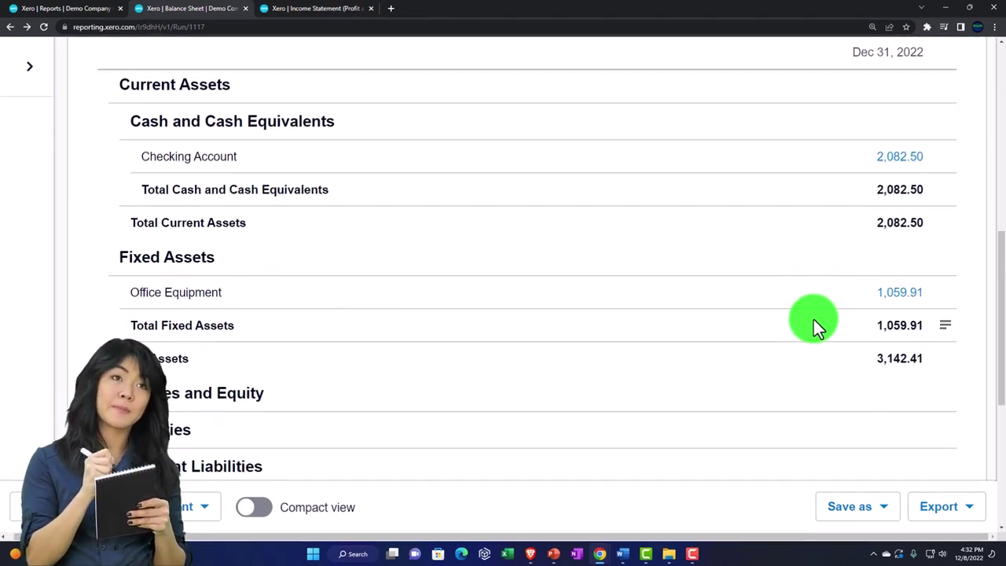
{"action": "scroll", "coordinate": [815, 324], "scroll_direction": "up", "scroll_amount": 1}
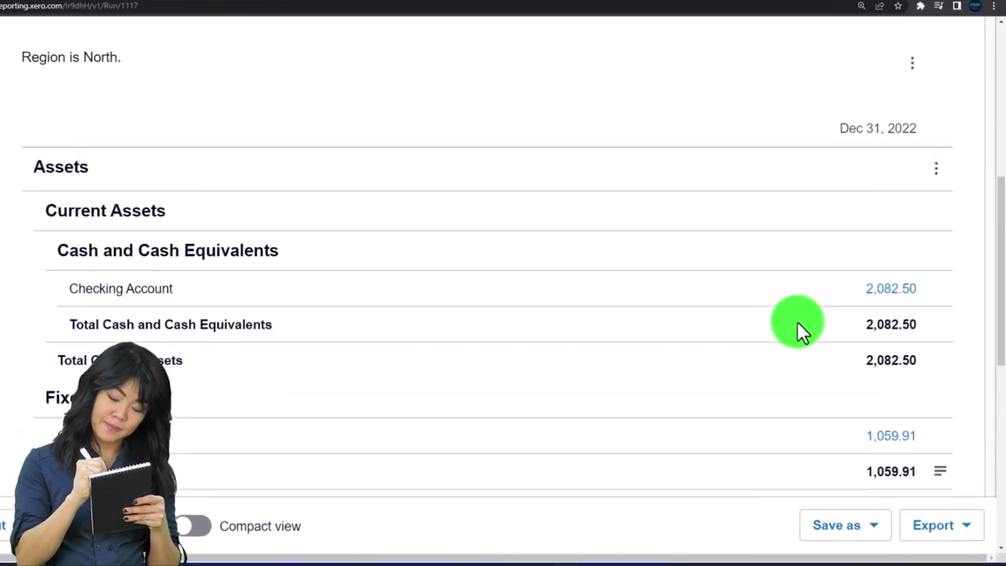
{"action": "scroll", "coordinate": [797, 320], "scroll_direction": "up", "scroll_amount": 4}
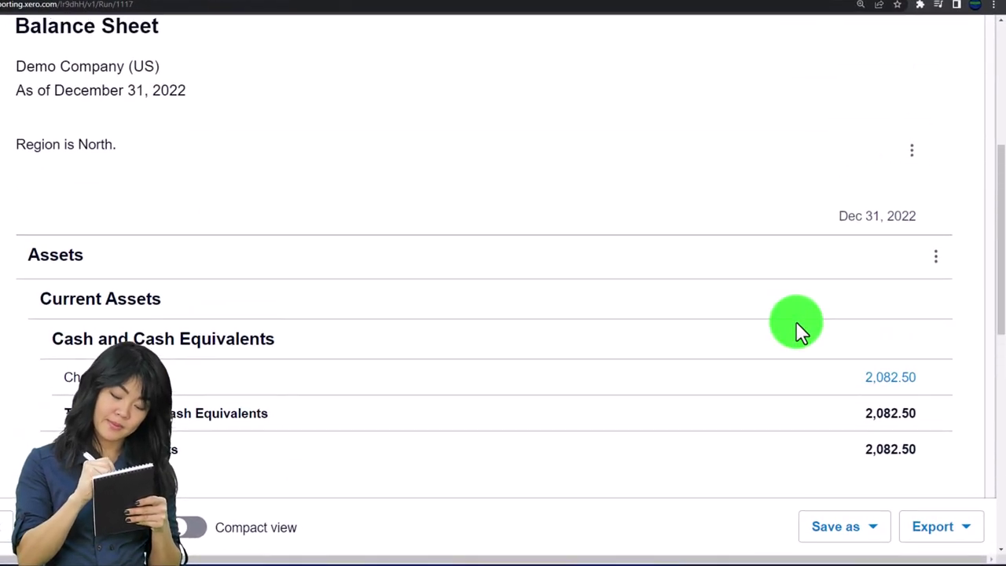
Select all regions in the Balance Sheet filter, apply it, and update the report
{"action": "left_click", "coordinate": [653, 166]}
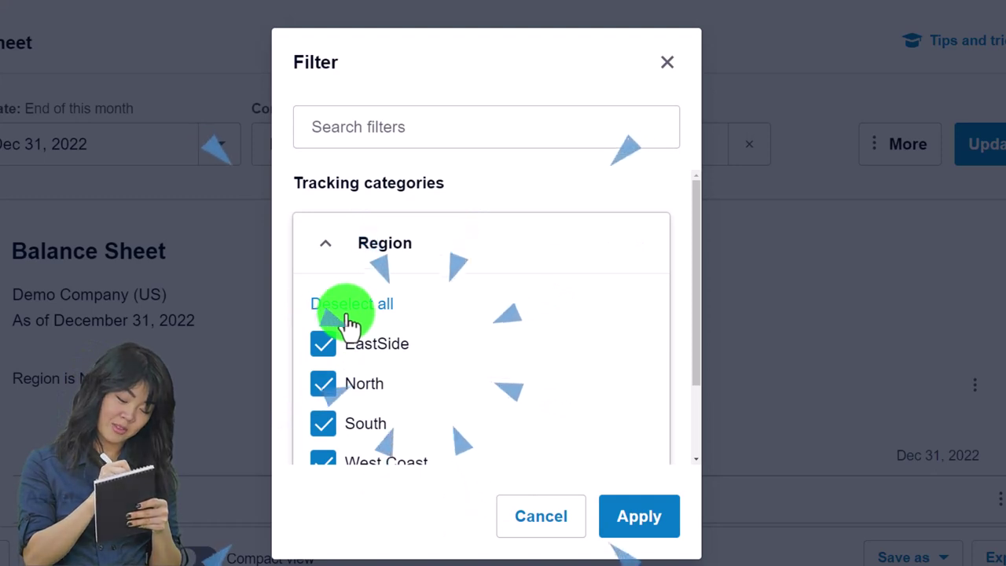
{"action": "scroll", "coordinate": [474, 417], "scroll_direction": "down", "scroll_amount": 2}
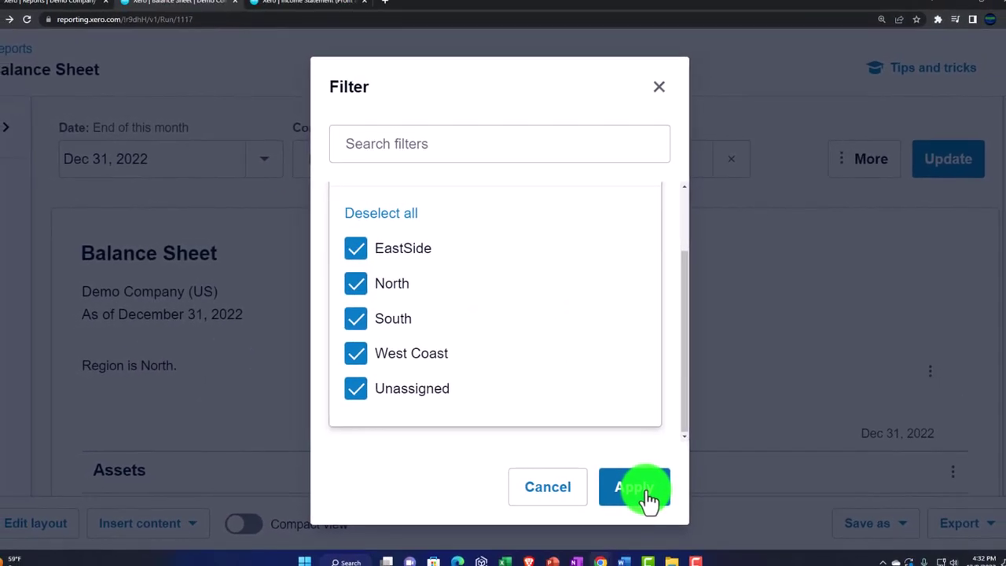
{"action": "left_click", "coordinate": [642, 489]}
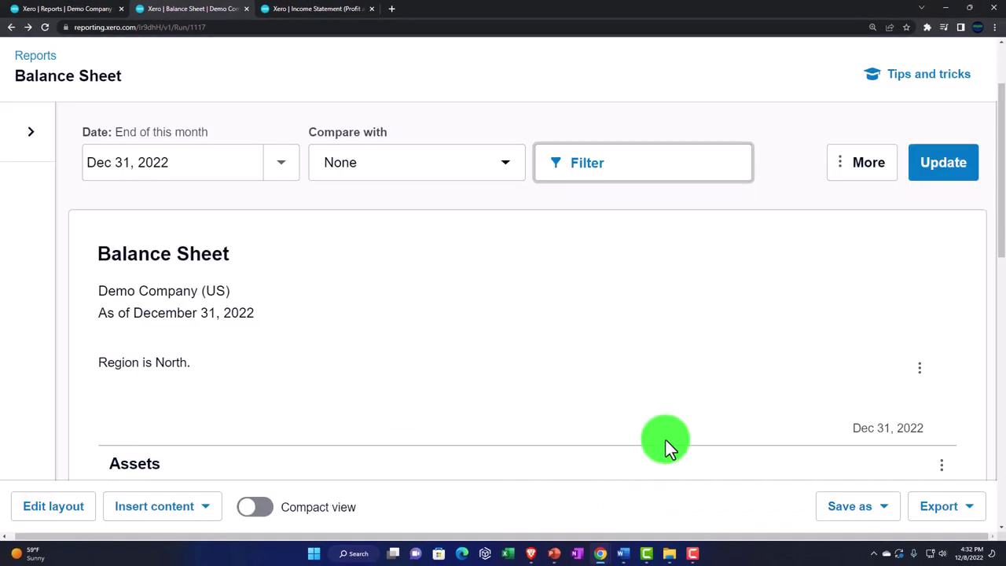
{"action": "left_click", "coordinate": [946, 175]}
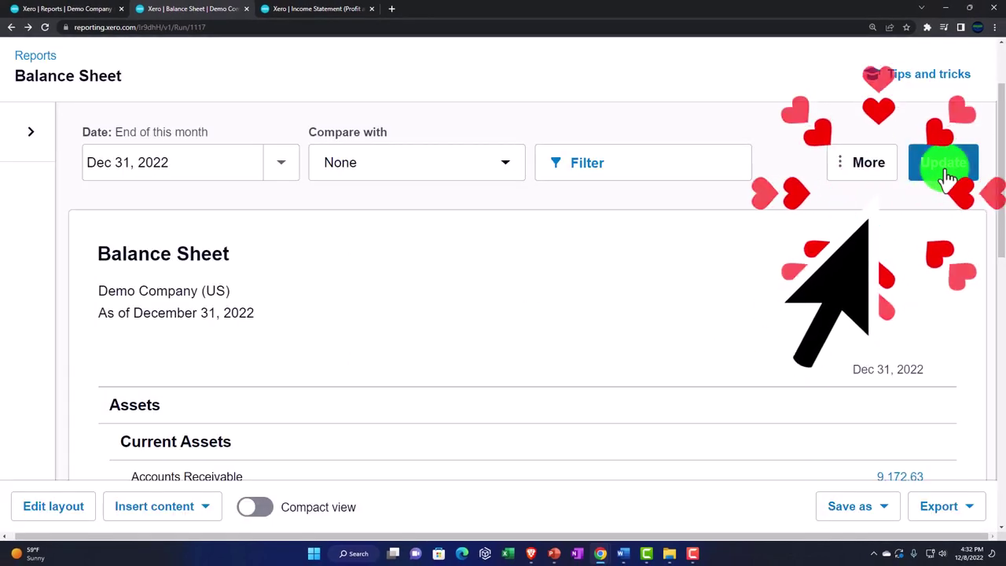
{"action": "scroll", "coordinate": [826, 252], "scroll_direction": "down", "scroll_amount": 2}
{"action": "scroll", "coordinate": [829, 253], "scroll_direction": "up", "scroll_amount": 3}
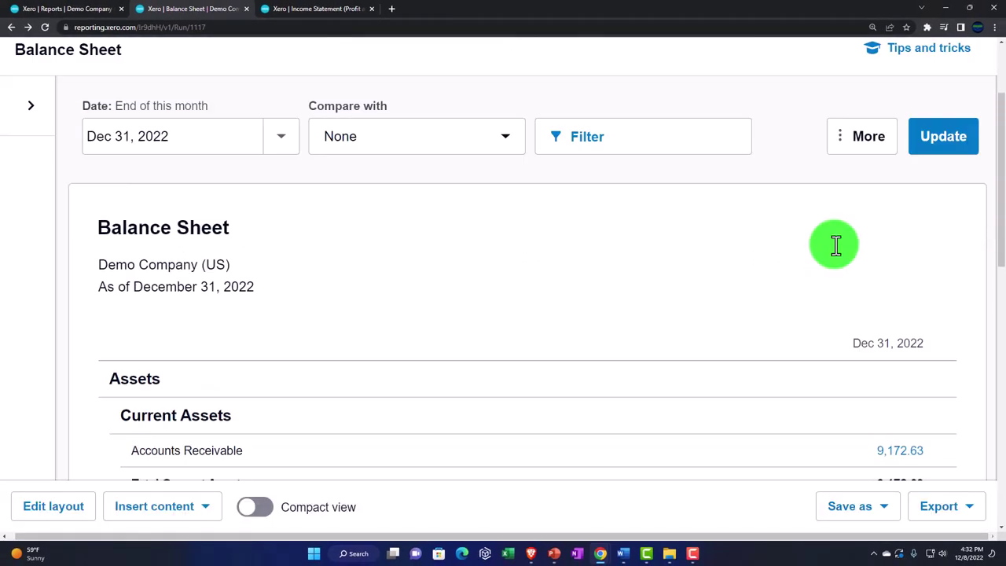
View the Balance Sheet's accounting basis options and the customer invoice-to-payment workflow in OneNote, and return to the report without changing its options
{"action": "left_click", "coordinate": [849, 227]}
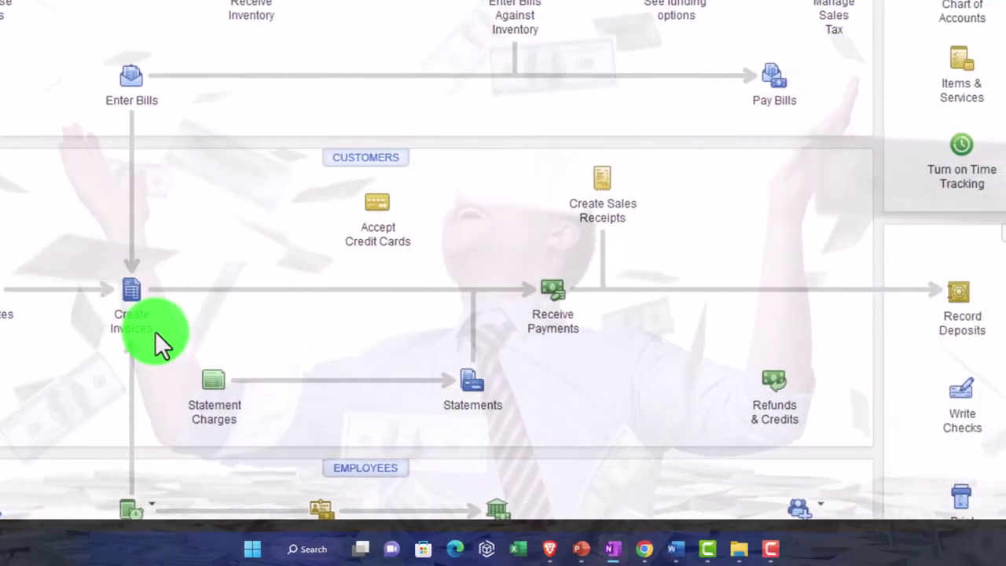
{"action": "left_click", "coordinate": [632, 330]}
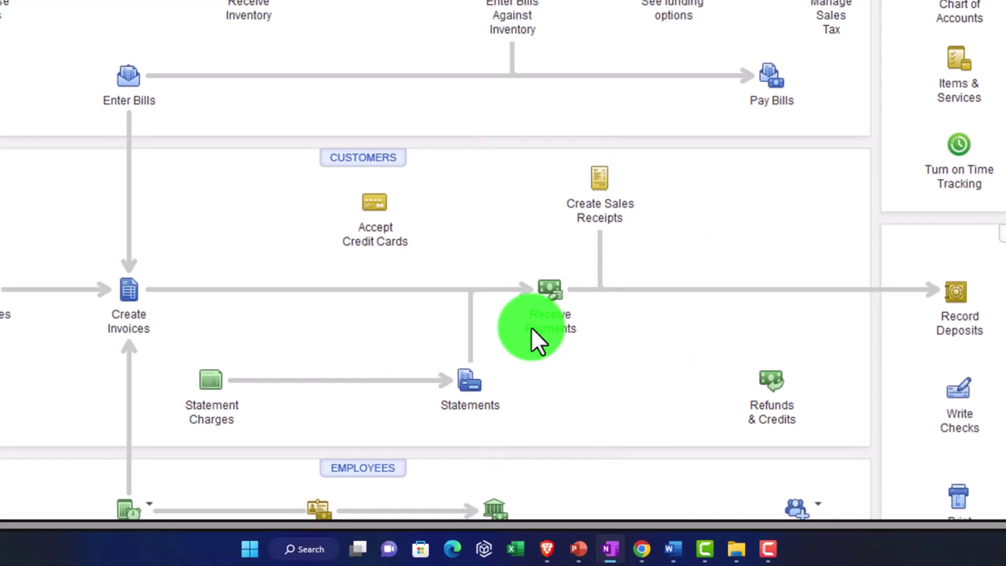
{"action": "left_click", "coordinate": [148, 344]}
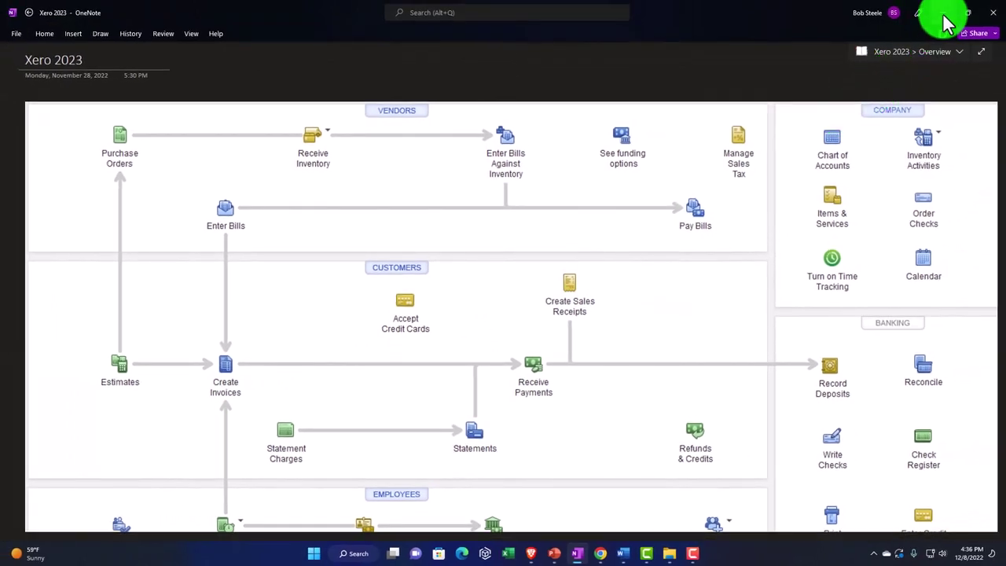
{"action": "left_click", "coordinate": [944, 14]}
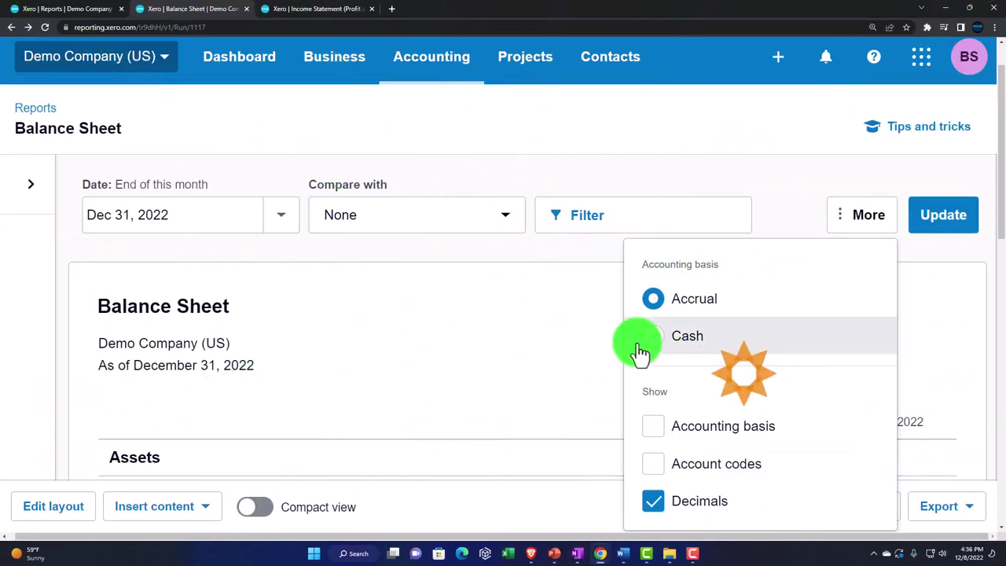
{"action": "left_click", "coordinate": [550, 365]}
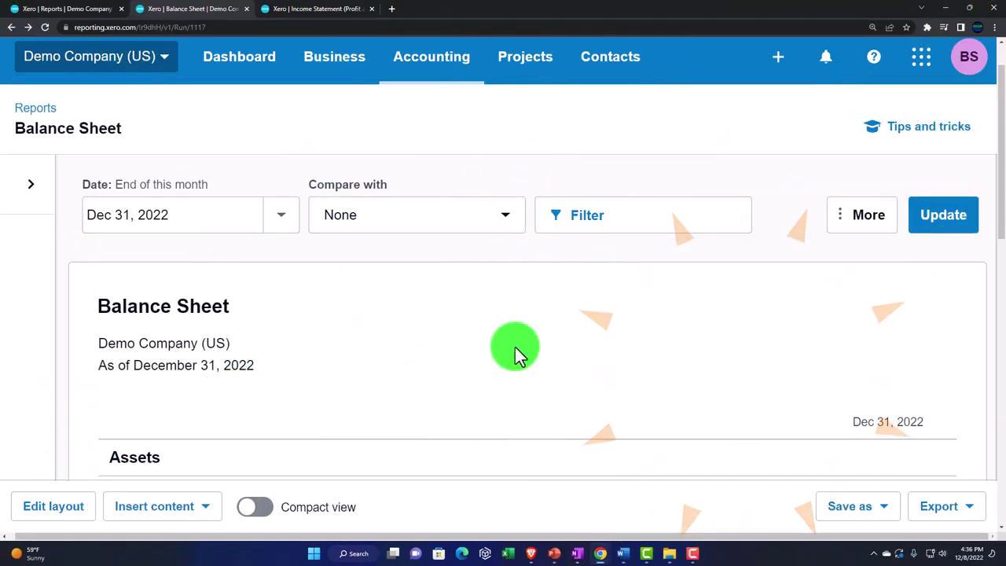
Switch the Balance Sheet's accounting basis to Cash and update the report
{"action": "scroll", "coordinate": [514, 346], "scroll_direction": "down", "scroll_amount": 2}
{"action": "scroll", "coordinate": [515, 347], "scroll_direction": "down", "scroll_amount": 2}
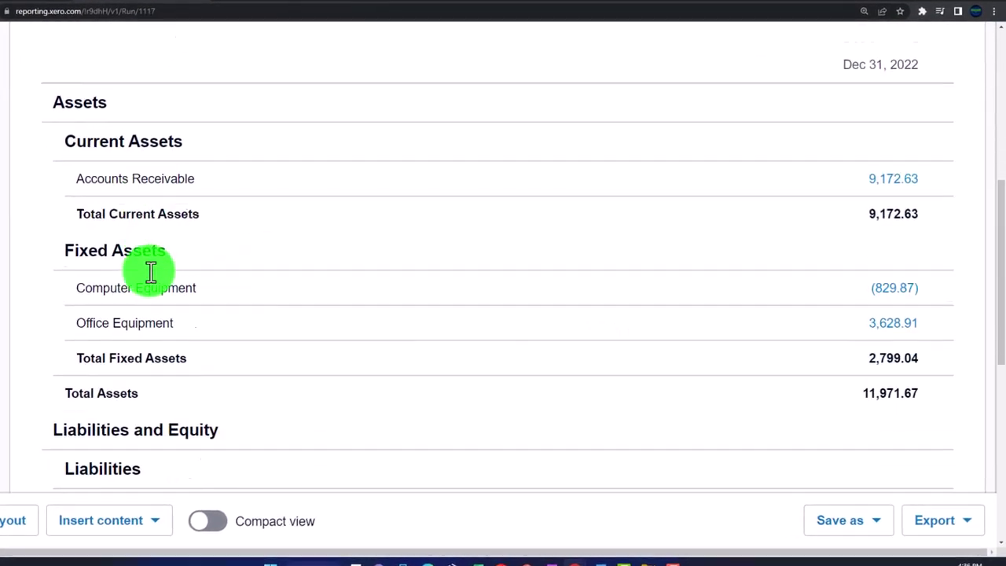
{"action": "scroll", "coordinate": [151, 271], "scroll_direction": "down", "scroll_amount": 3}
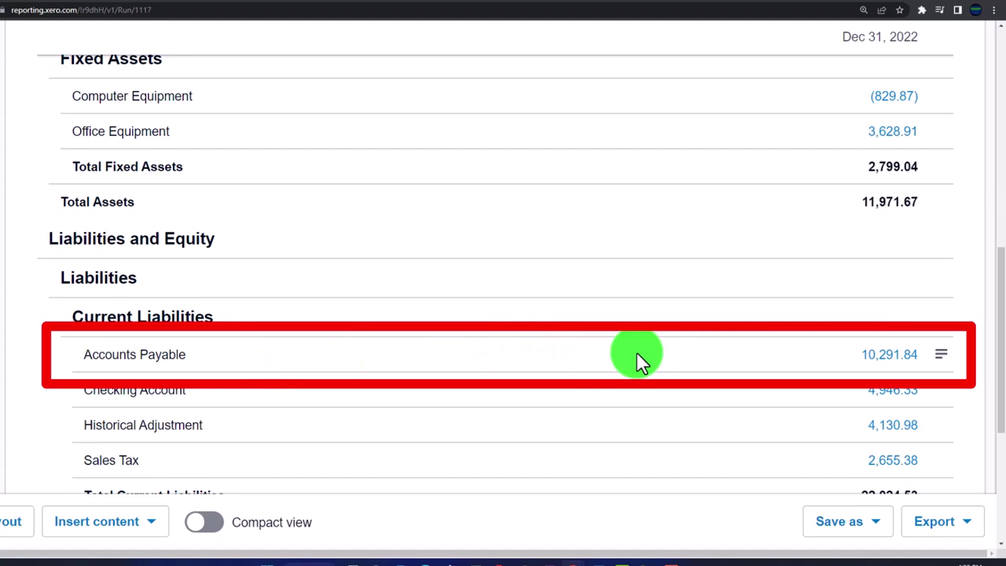
{"action": "scroll", "coordinate": [636, 352], "scroll_direction": "up", "scroll_amount": 5}
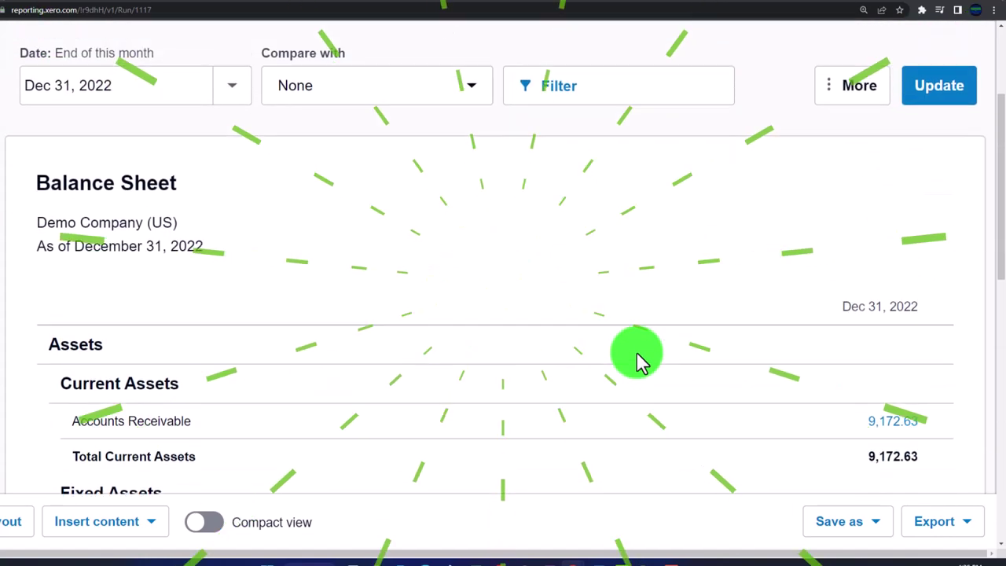
{"action": "scroll", "coordinate": [636, 352], "scroll_direction": "up", "scroll_amount": 1}
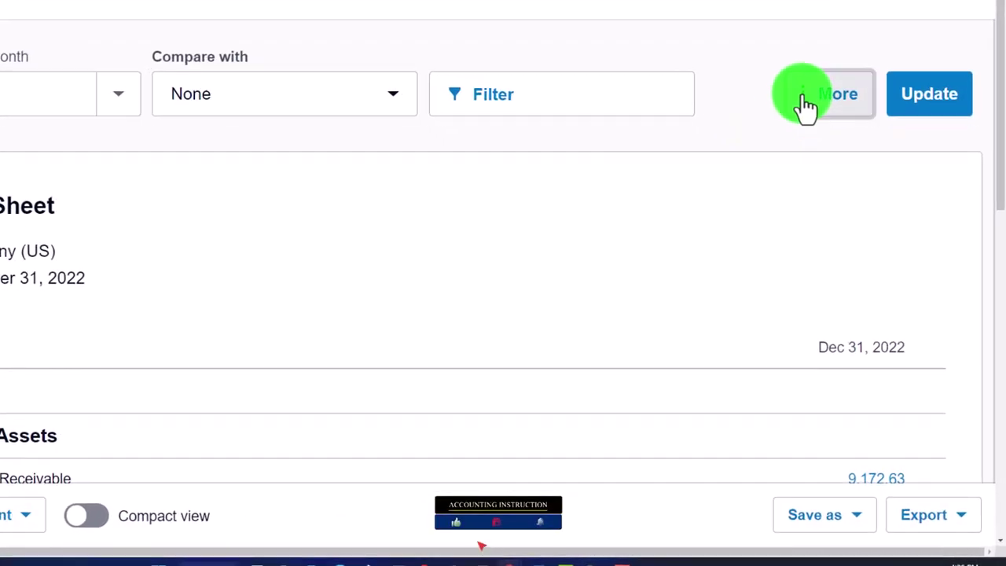
{"action": "left_click", "coordinate": [807, 102]}
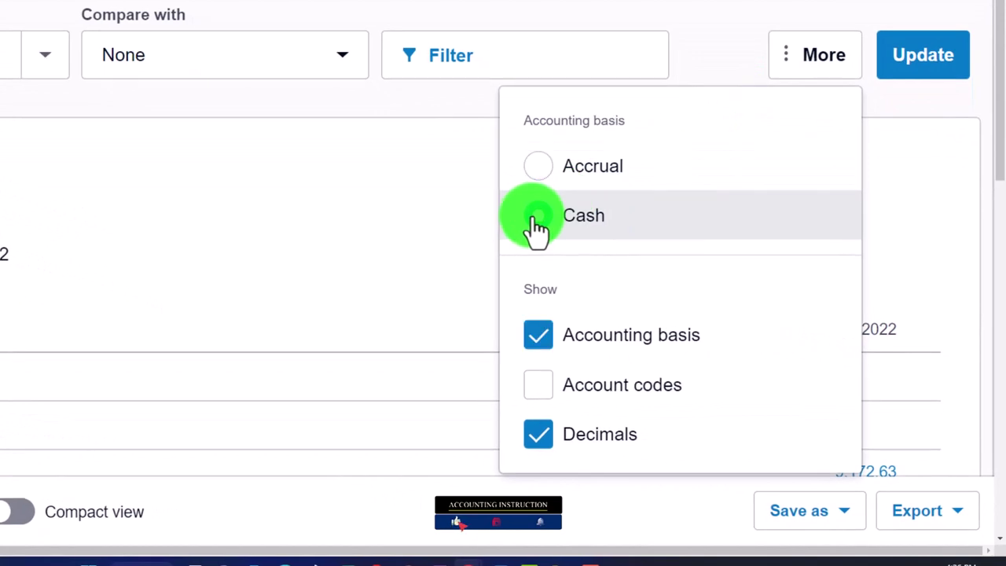
{"action": "left_click", "coordinate": [536, 220]}
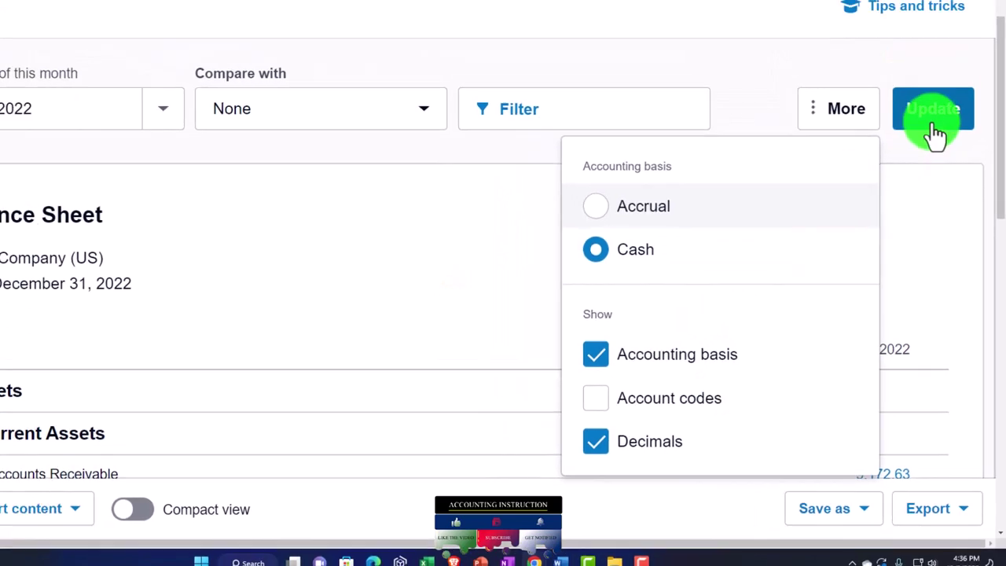
{"action": "left_click", "coordinate": [933, 124]}
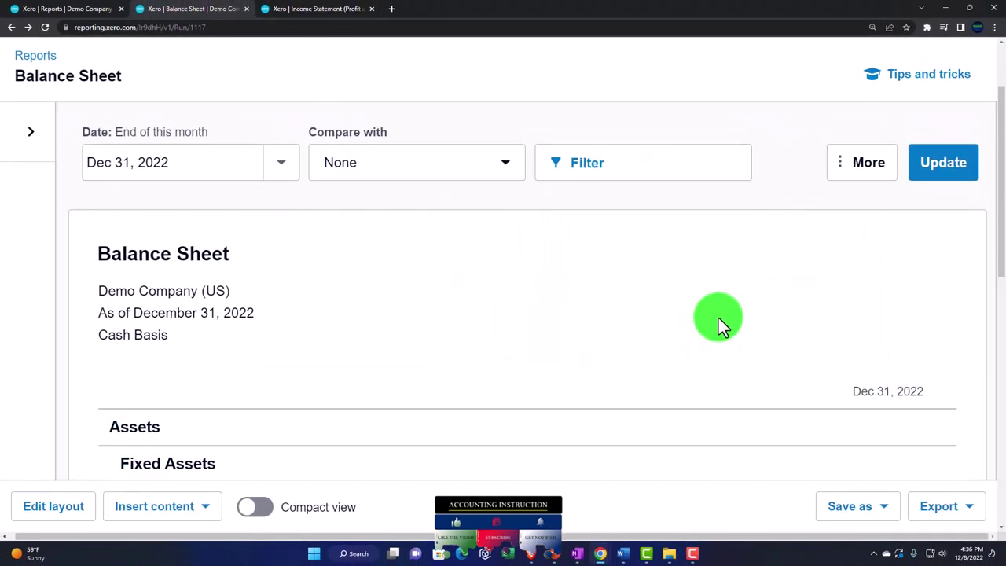
Review the cash-basis asset, liability and equity balances, check the workflow overview in OneNote, and return to the Balance Sheet
{"action": "scroll", "coordinate": [717, 318], "scroll_direction": "down", "scroll_amount": 2}
{"action": "scroll", "coordinate": [716, 319], "scroll_direction": "down", "scroll_amount": 1}
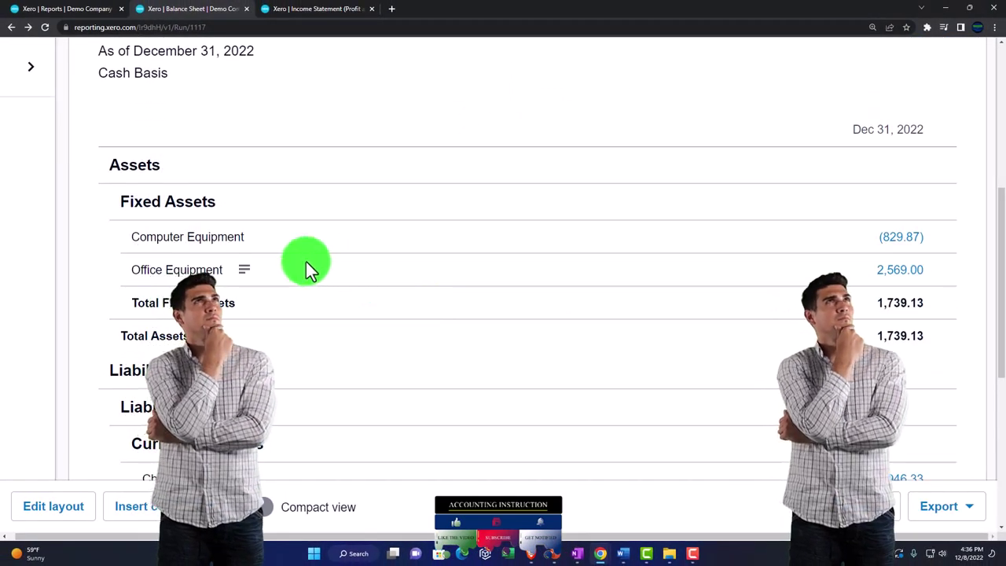
{"action": "scroll", "coordinate": [291, 241], "scroll_direction": "down", "scroll_amount": 3}
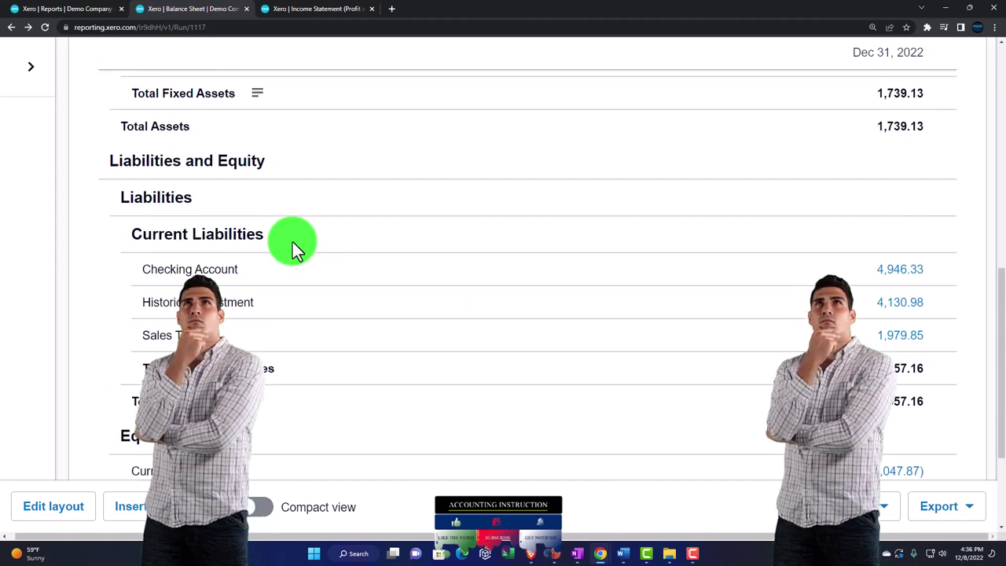
{"action": "scroll", "coordinate": [292, 242], "scroll_direction": "down", "scroll_amount": 1}
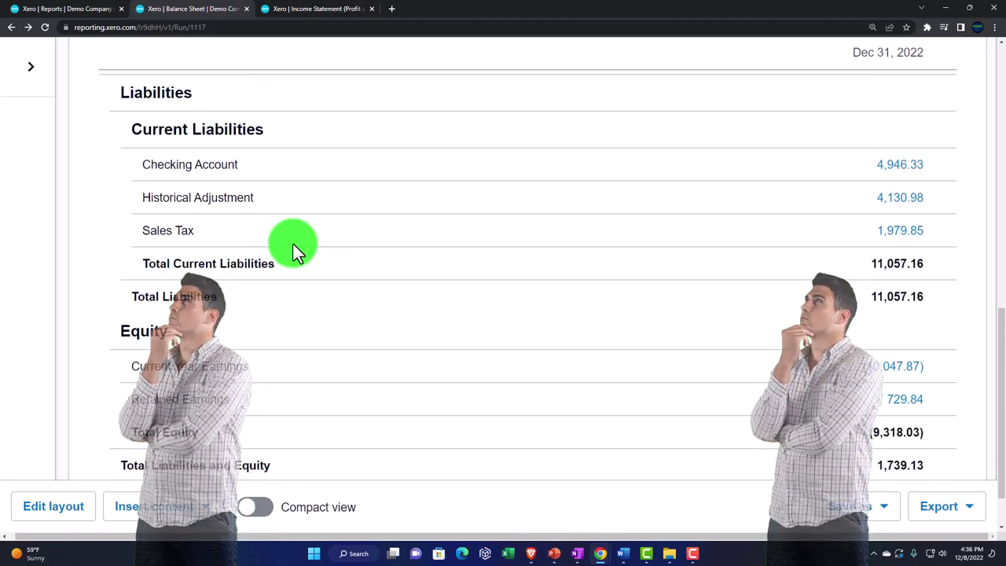
{"action": "scroll", "coordinate": [538, 227], "scroll_direction": "up", "scroll_amount": 3}
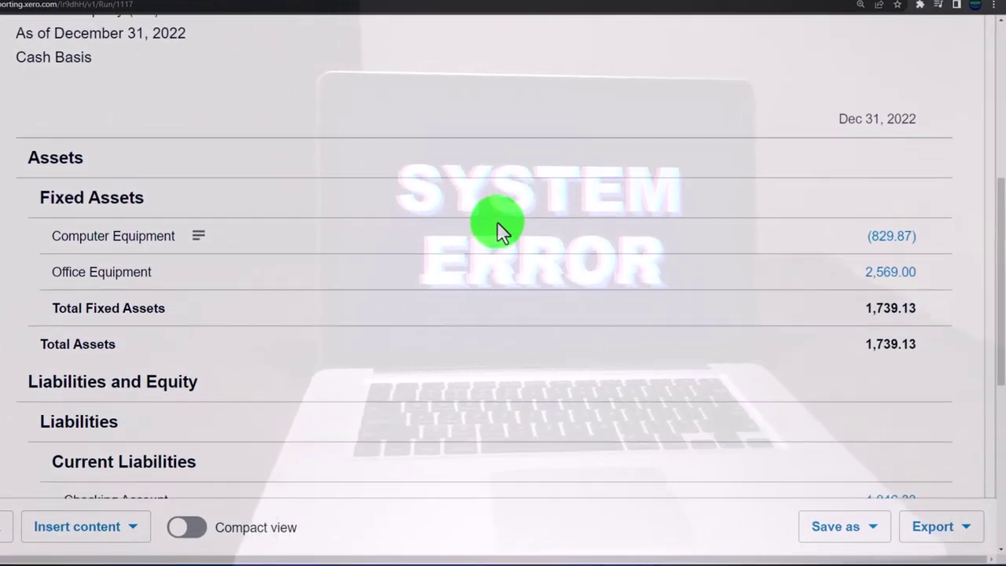
{"action": "scroll", "coordinate": [496, 221], "scroll_direction": "up", "scroll_amount": 1}
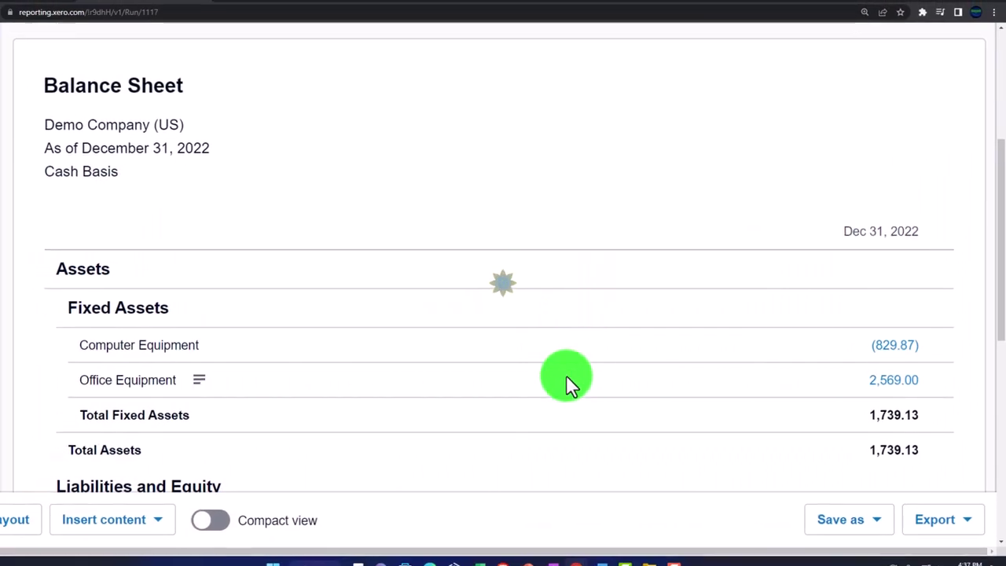
{"action": "left_click", "coordinate": [573, 550]}
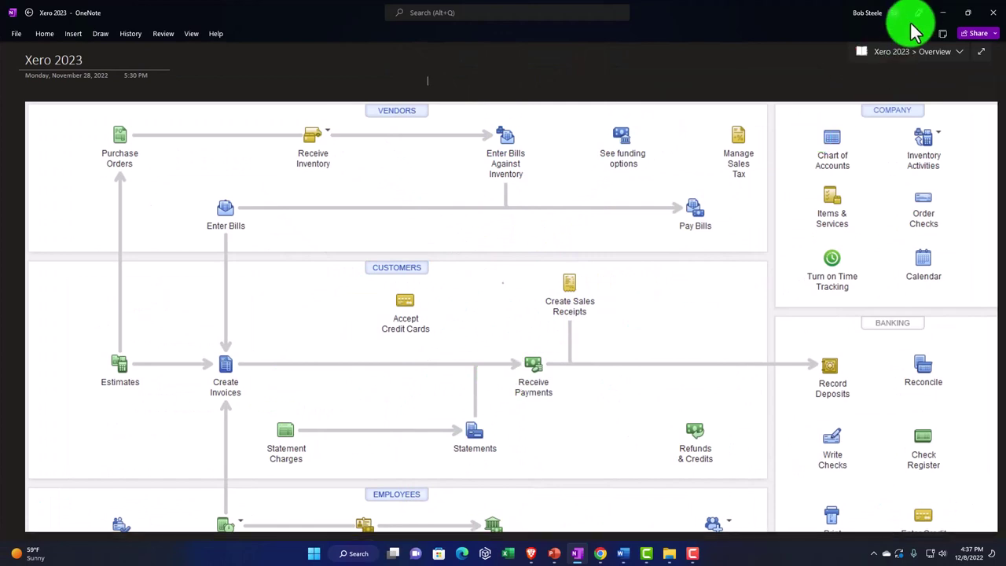
{"action": "left_click", "coordinate": [943, 12]}
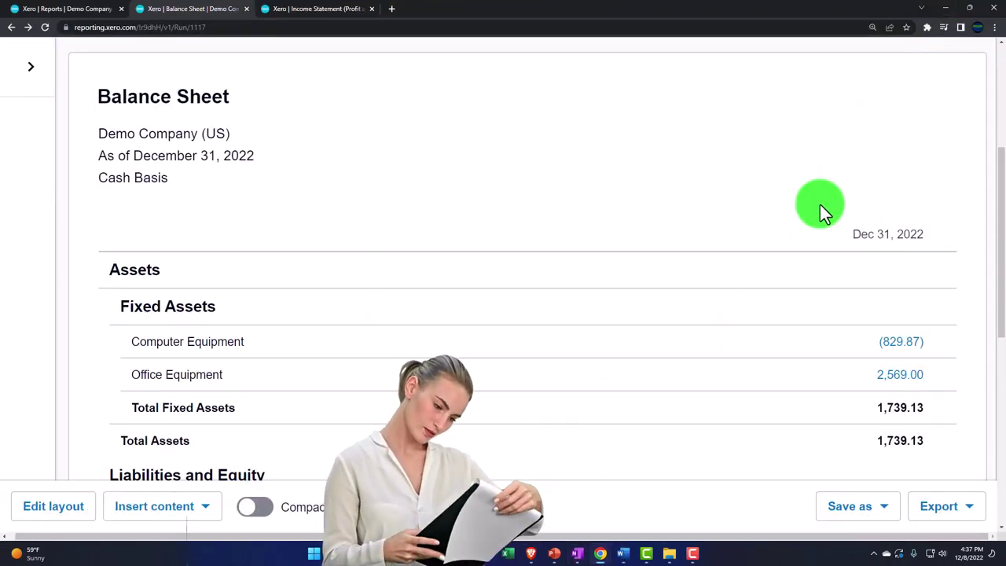
Set the Balance Sheet's accounting basis back to Accrual and update the report
{"action": "scroll", "coordinate": [819, 210], "scroll_direction": "up", "scroll_amount": 3}
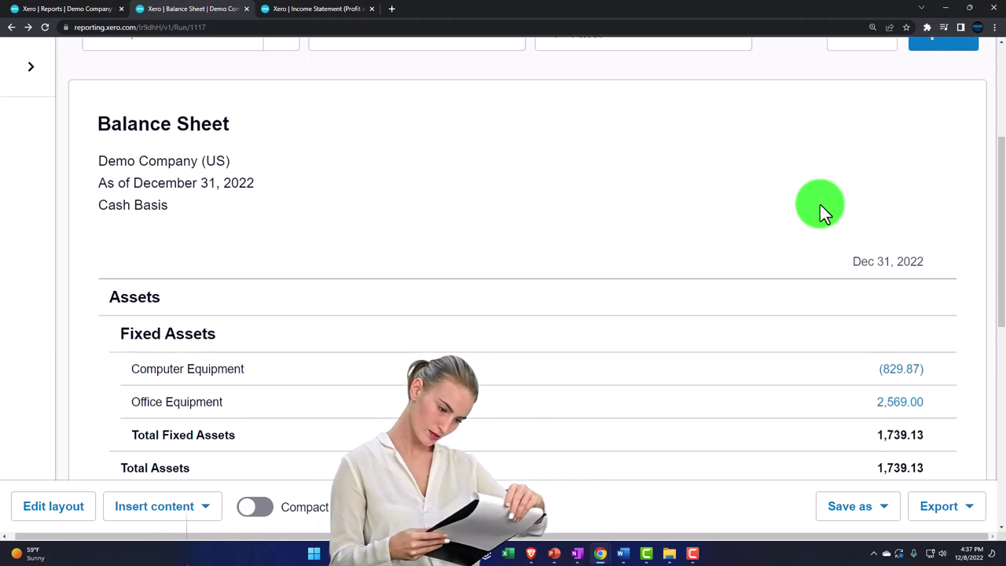
{"action": "left_click", "coordinate": [838, 146]}
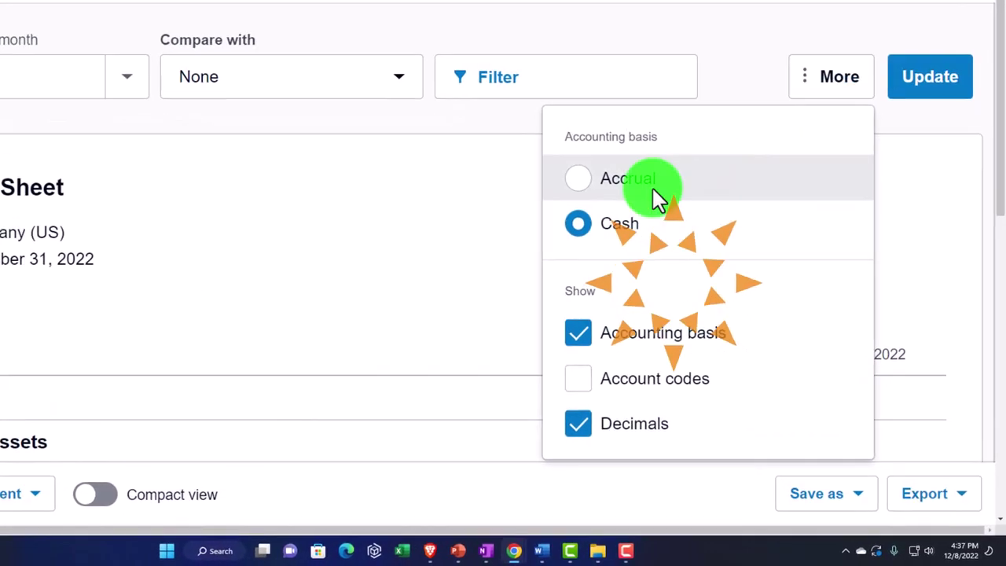
{"action": "left_click", "coordinate": [628, 222]}
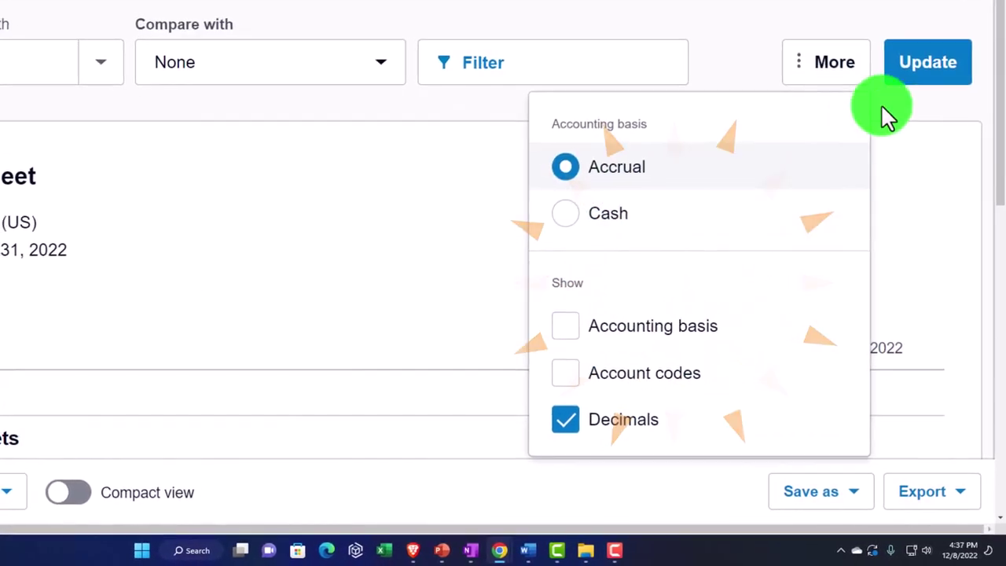
{"action": "left_click", "coordinate": [919, 69]}
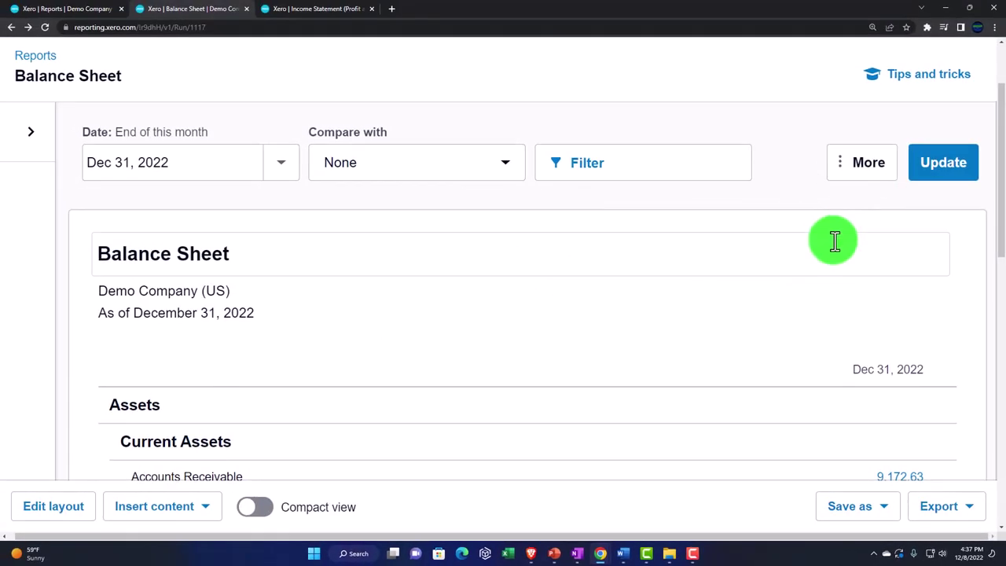
Show the accounting basis and account codes on the Balance Sheet, keep decimals on, and update the report
{"action": "scroll", "coordinate": [835, 240], "scroll_direction": "down", "scroll_amount": 1}
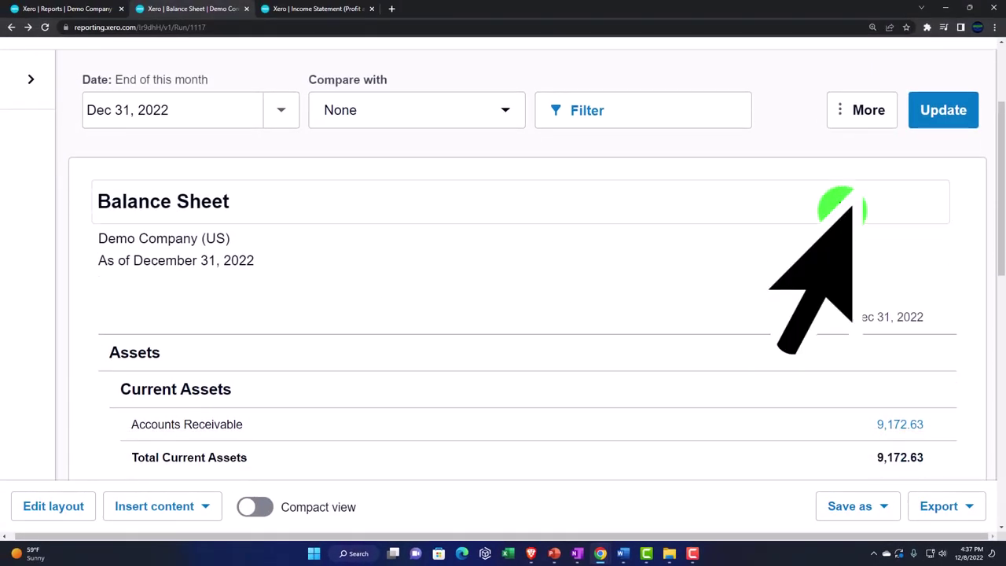
{"action": "left_click", "coordinate": [862, 118]}
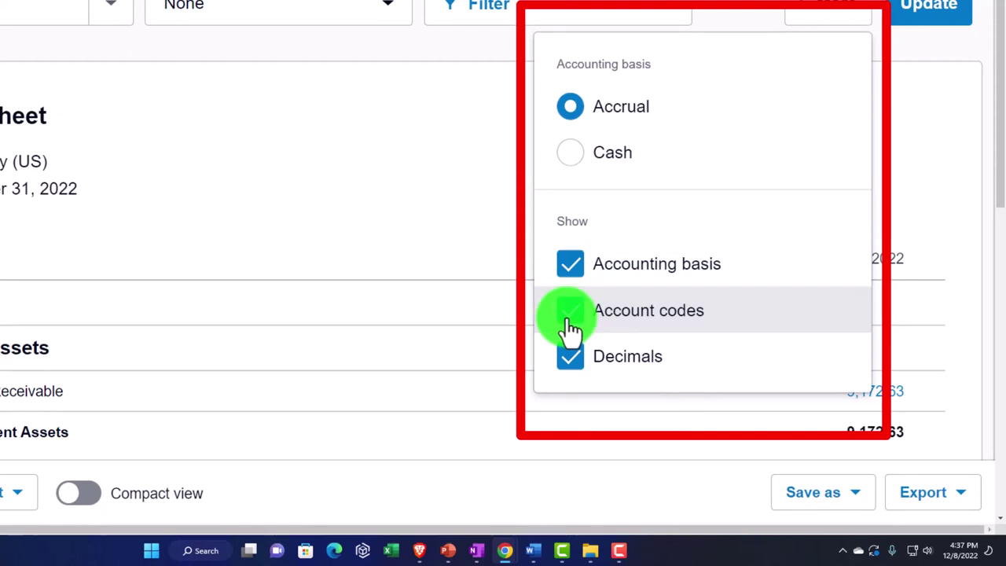
{"action": "left_click", "coordinate": [581, 368]}
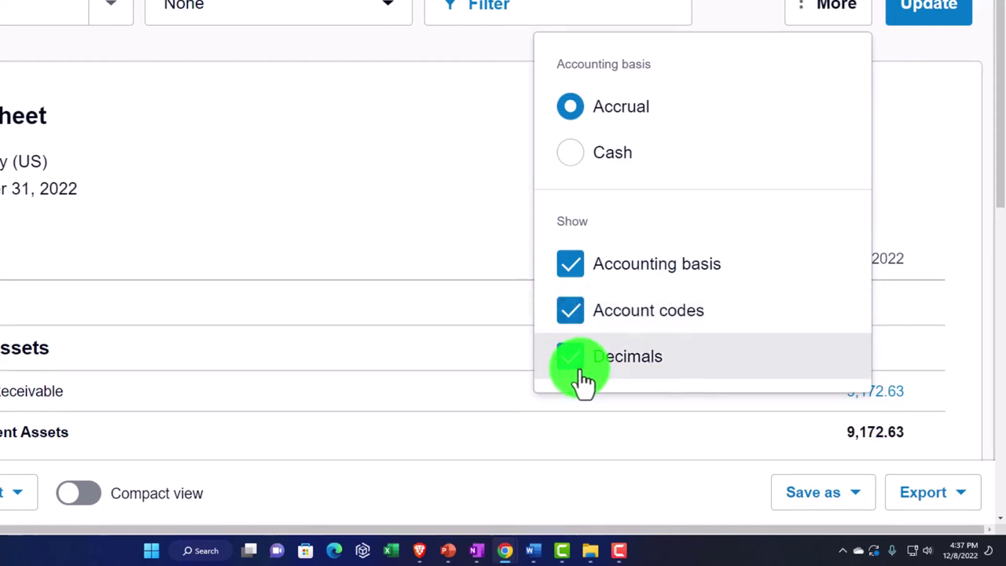
{"action": "left_click", "coordinate": [476, 203]}
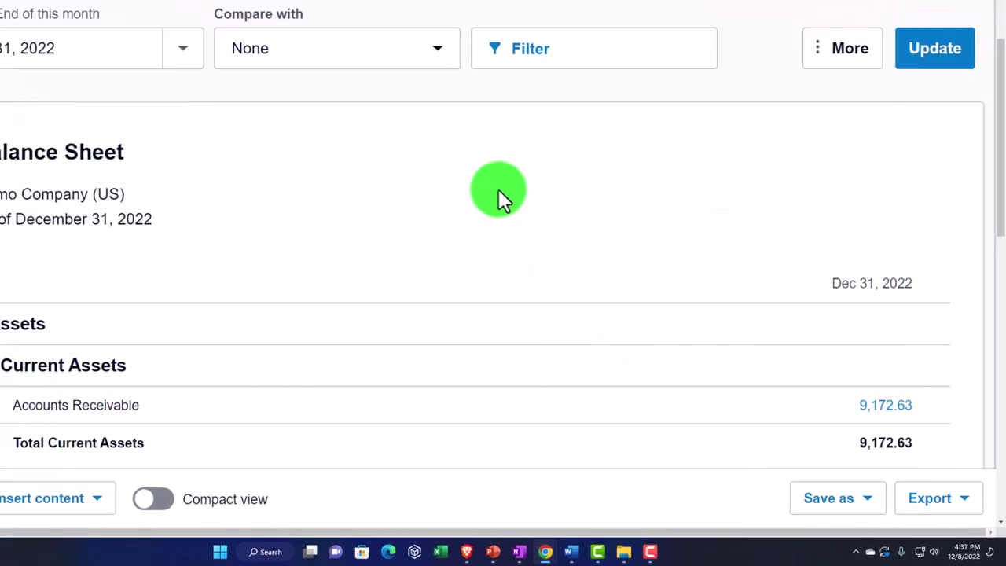
{"action": "left_click", "coordinate": [935, 14]}
{"action": "left_click", "coordinate": [843, 88]}
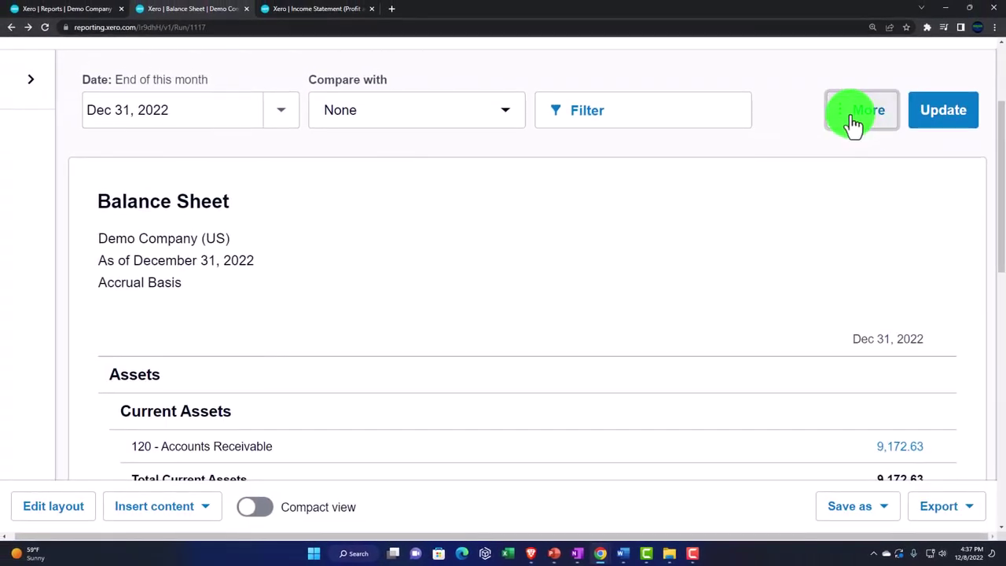
{"action": "left_click", "coordinate": [544, 238]}
Examine the account codes assigned to the asset, liability and equity accounts throughout the Balance Sheet
{"action": "scroll", "coordinate": [559, 267], "scroll_direction": "down", "scroll_amount": 5}
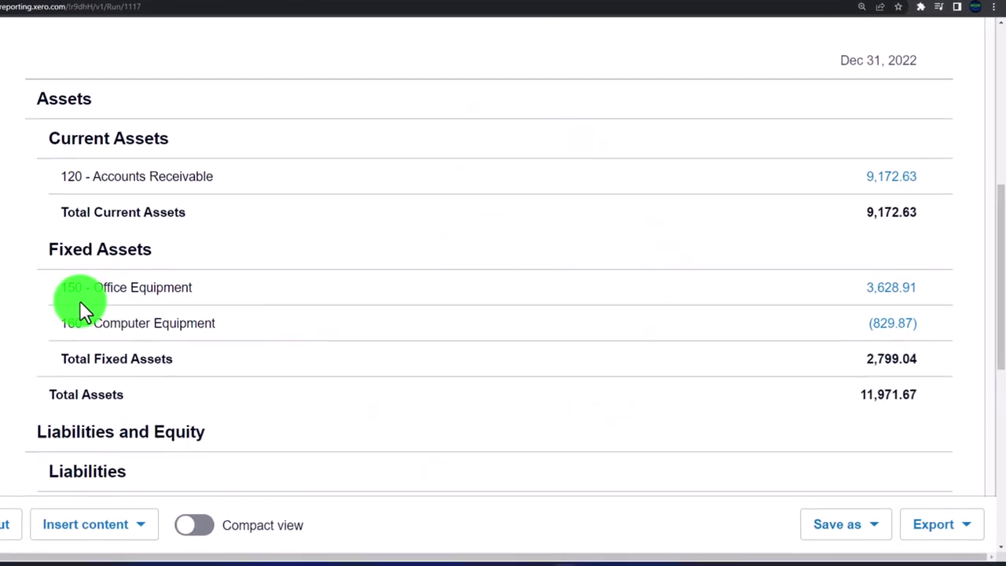
{"action": "mouse_move", "coordinate": [71, 300]}
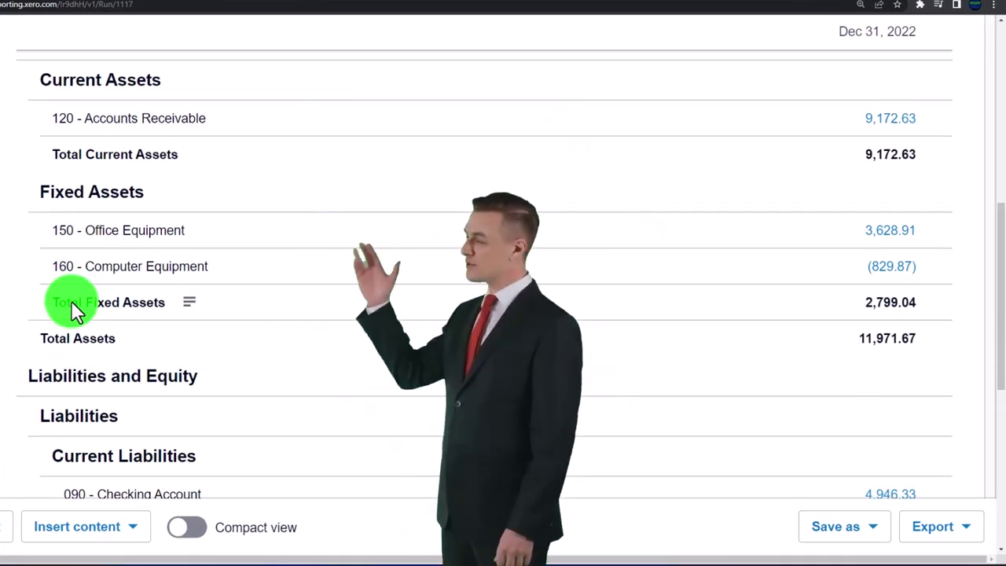
{"action": "scroll", "coordinate": [70, 300], "scroll_direction": "down", "scroll_amount": 3}
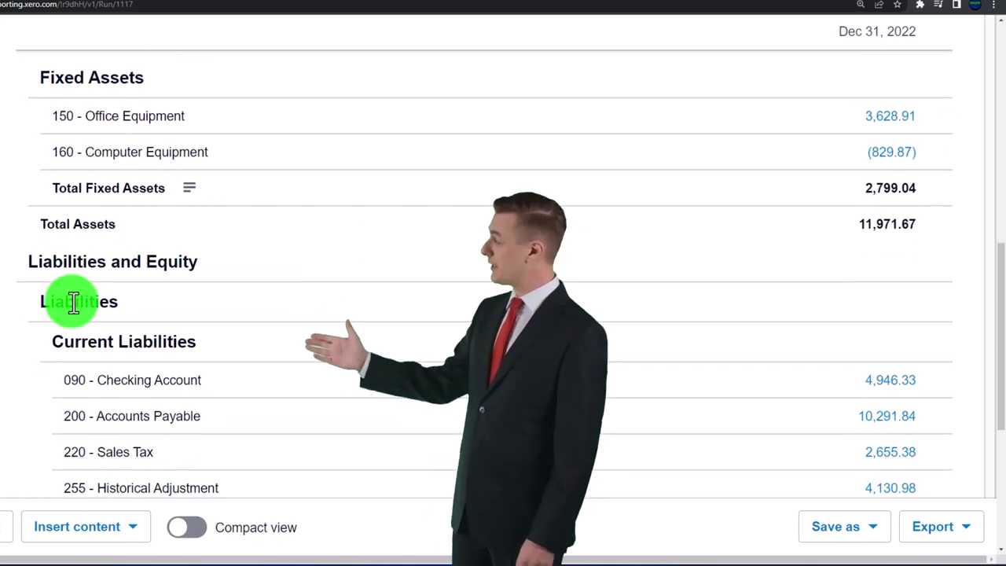
{"action": "scroll", "coordinate": [73, 302], "scroll_direction": "down", "scroll_amount": 2}
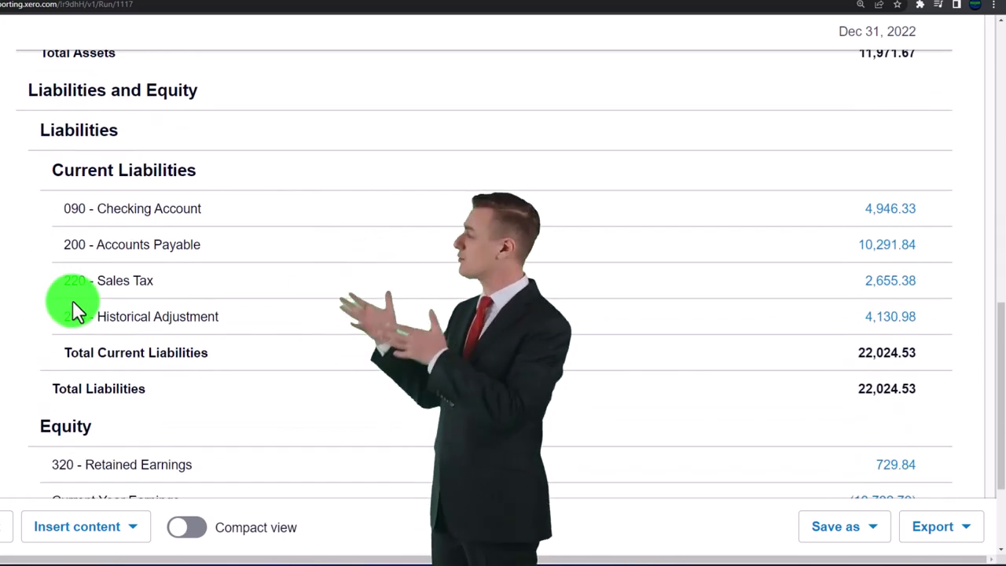
{"action": "scroll", "coordinate": [72, 300], "scroll_direction": "down", "scroll_amount": 3}
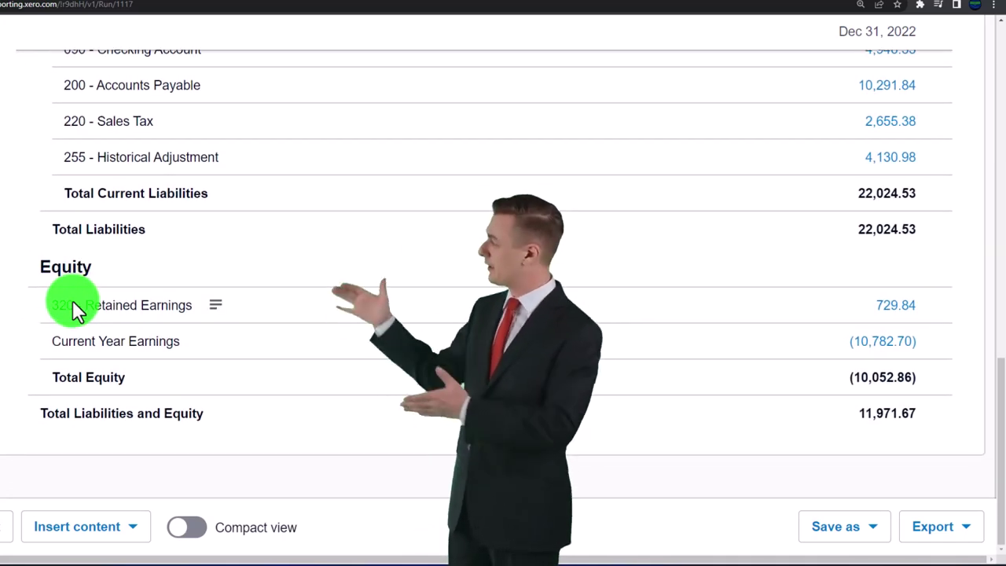
{"action": "scroll", "coordinate": [72, 305], "scroll_direction": "up", "scroll_amount": 4}
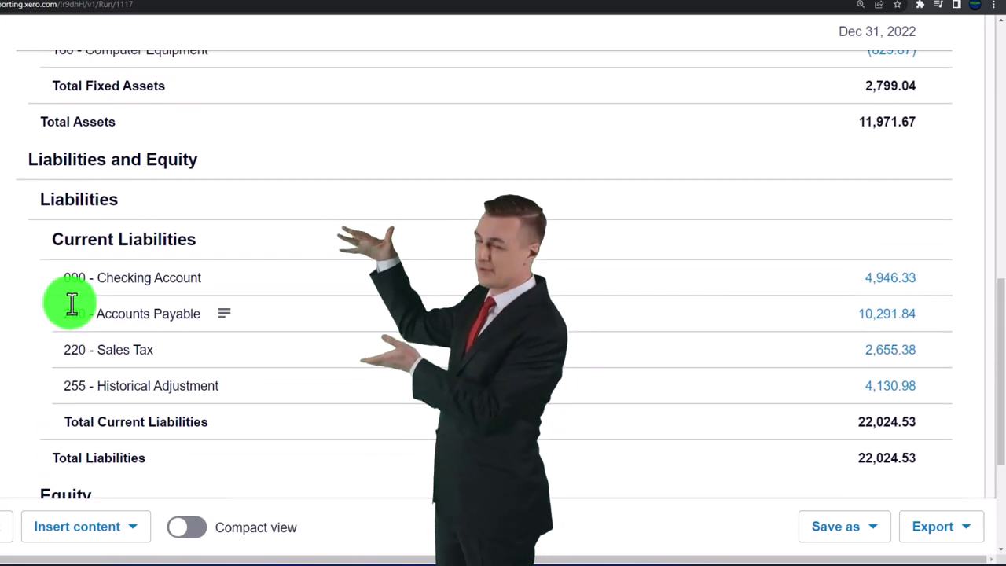
{"action": "scroll", "coordinate": [80, 340], "scroll_direction": "up", "scroll_amount": 4}
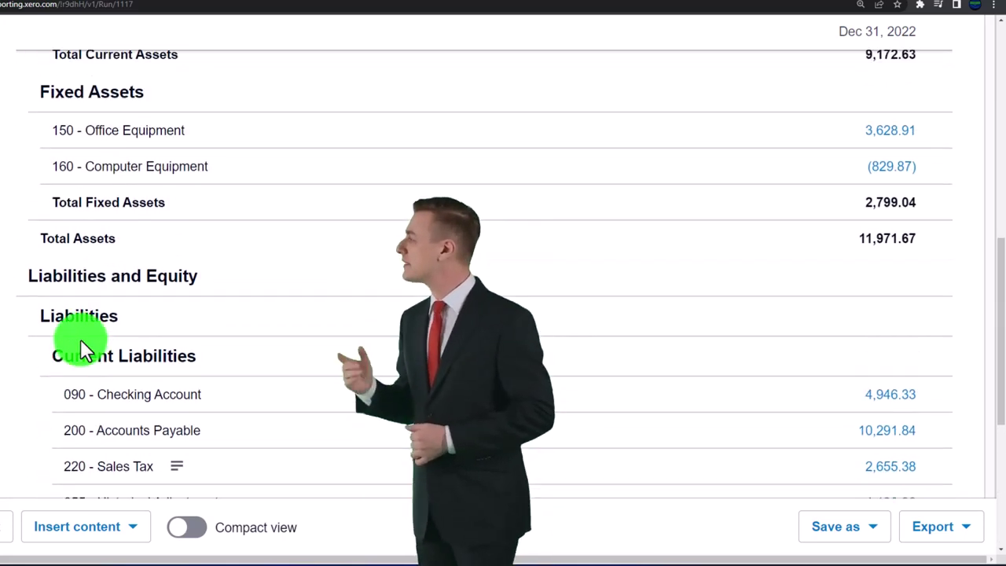
{"action": "scroll", "coordinate": [84, 350], "scroll_direction": "up", "scroll_amount": 1}
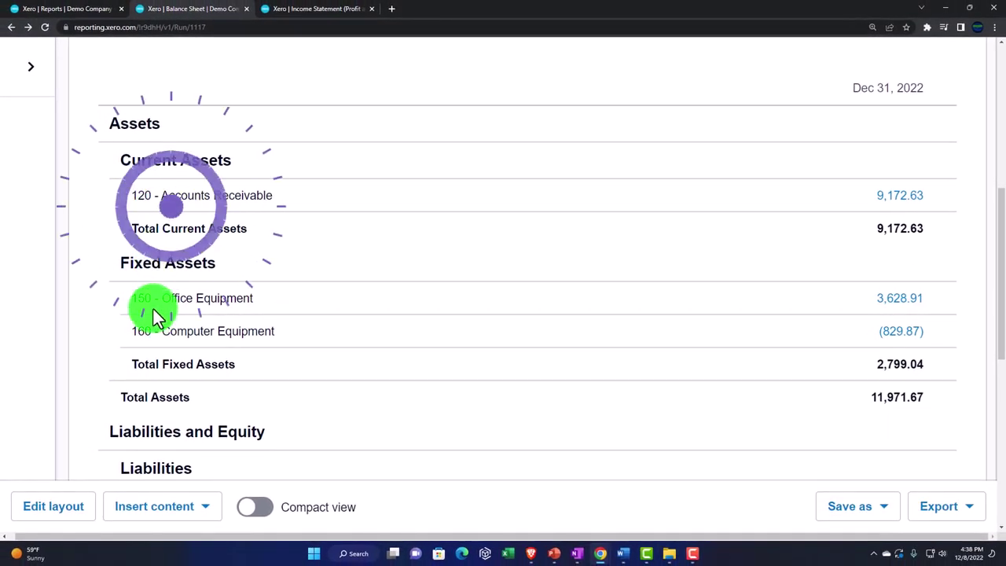
{"action": "mouse_move", "coordinate": [145, 308]}
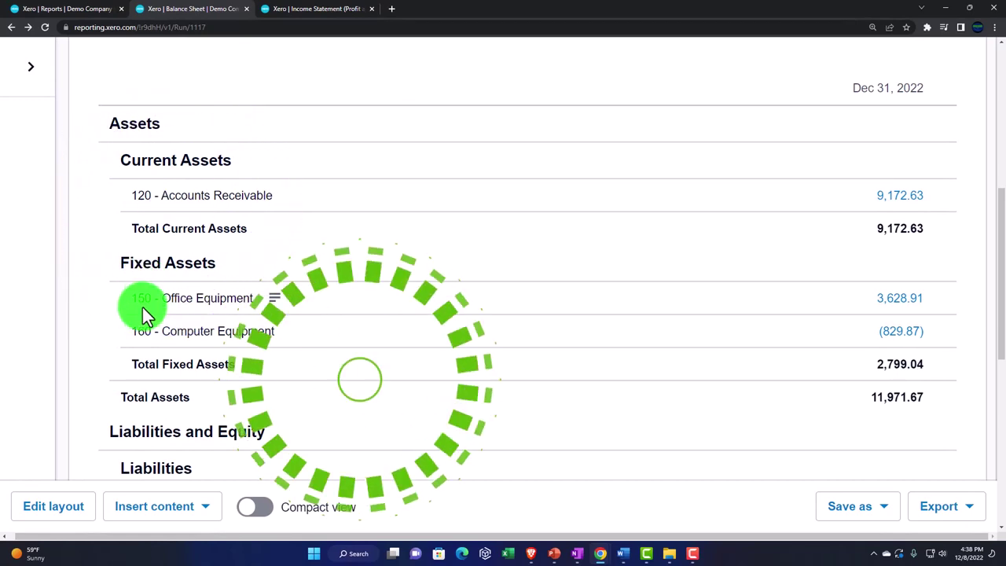
{"action": "scroll", "coordinate": [143, 307], "scroll_direction": "down", "scroll_amount": 3}
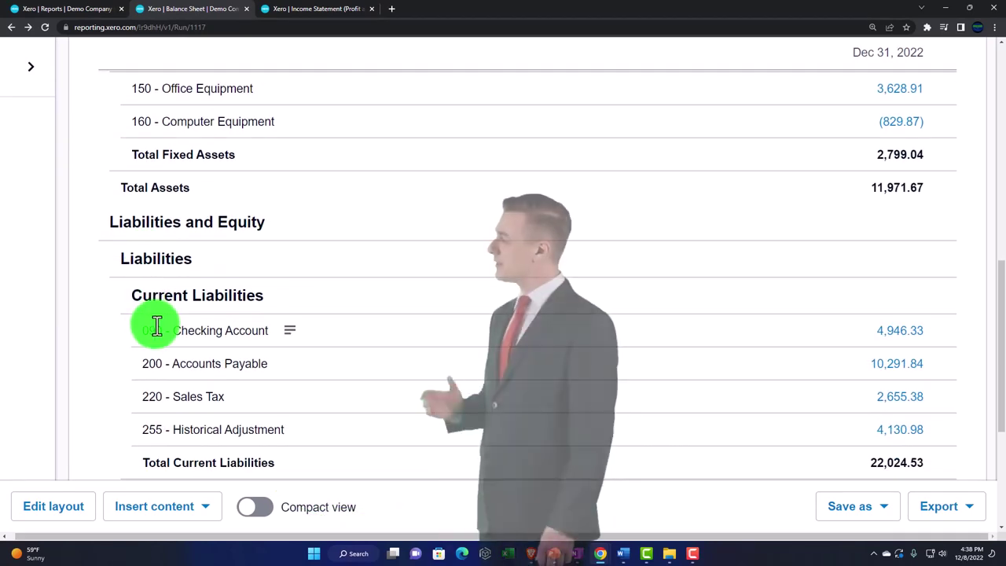
{"action": "scroll", "coordinate": [148, 307], "scroll_direction": "down", "scroll_amount": 1}
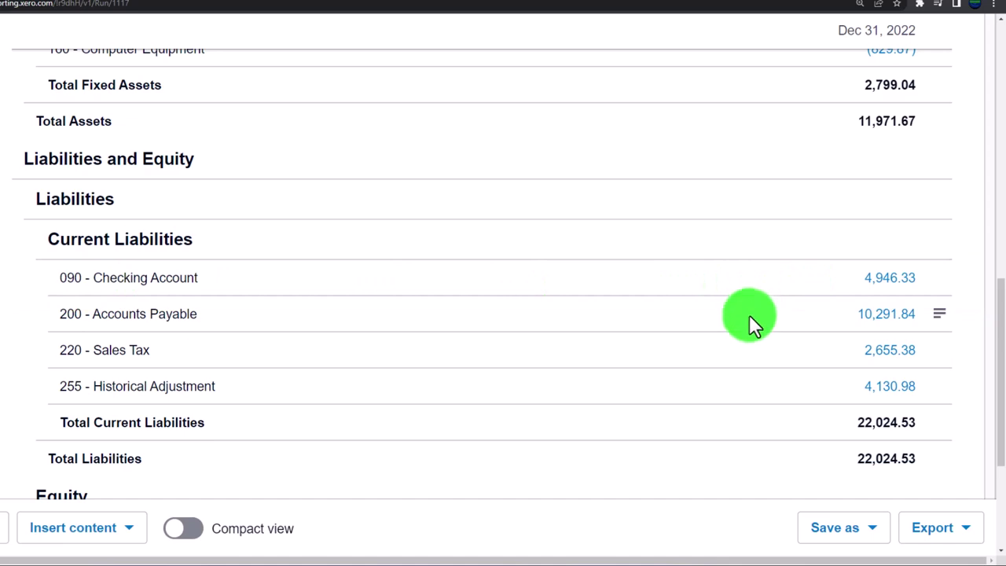
{"action": "scroll", "coordinate": [749, 314], "scroll_direction": "up", "scroll_amount": 8}
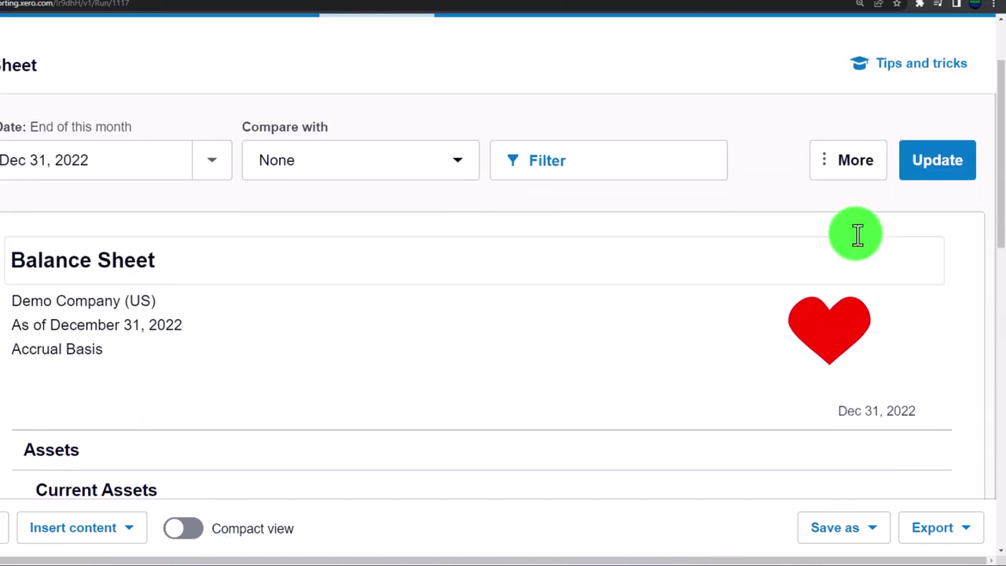
Hide the account codes on the Balance Sheet, keep accounting basis and decimals shown, and update the report
{"action": "scroll", "coordinate": [855, 233], "scroll_direction": "up", "scroll_amount": 3}
{"action": "left_click", "coordinate": [859, 276]}
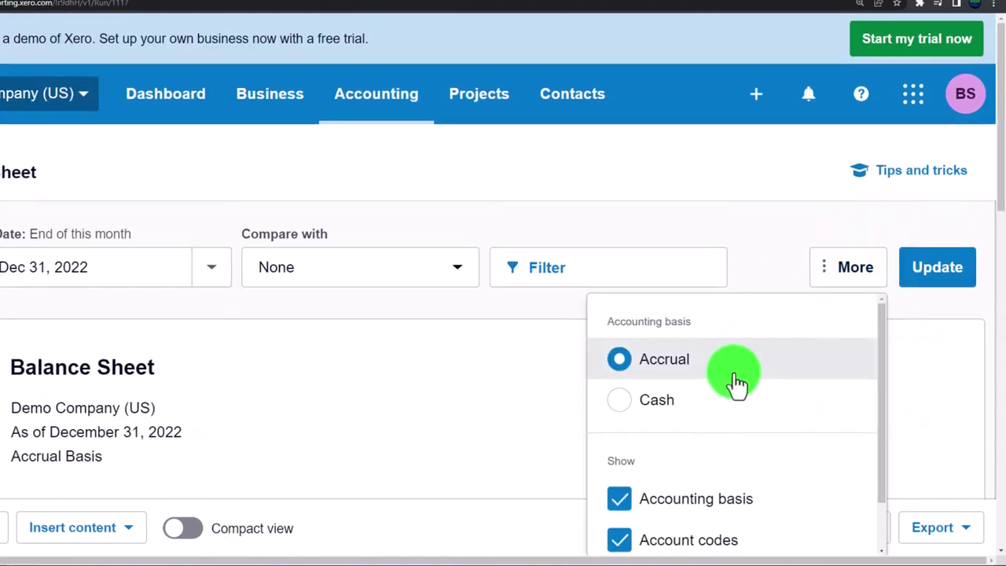
{"action": "scroll", "coordinate": [733, 382], "scroll_direction": "down", "scroll_amount": 1}
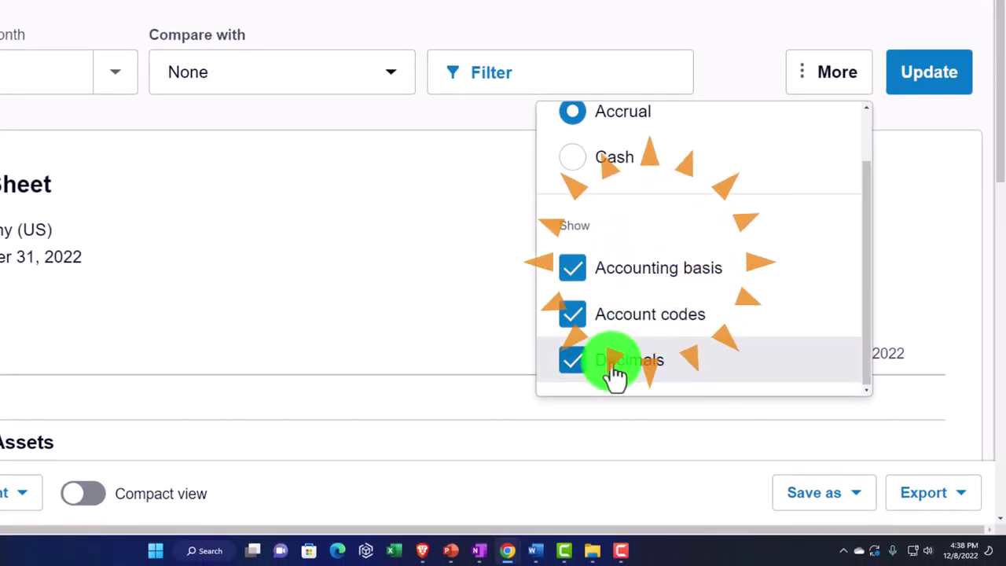
{"action": "left_click", "coordinate": [572, 314]}
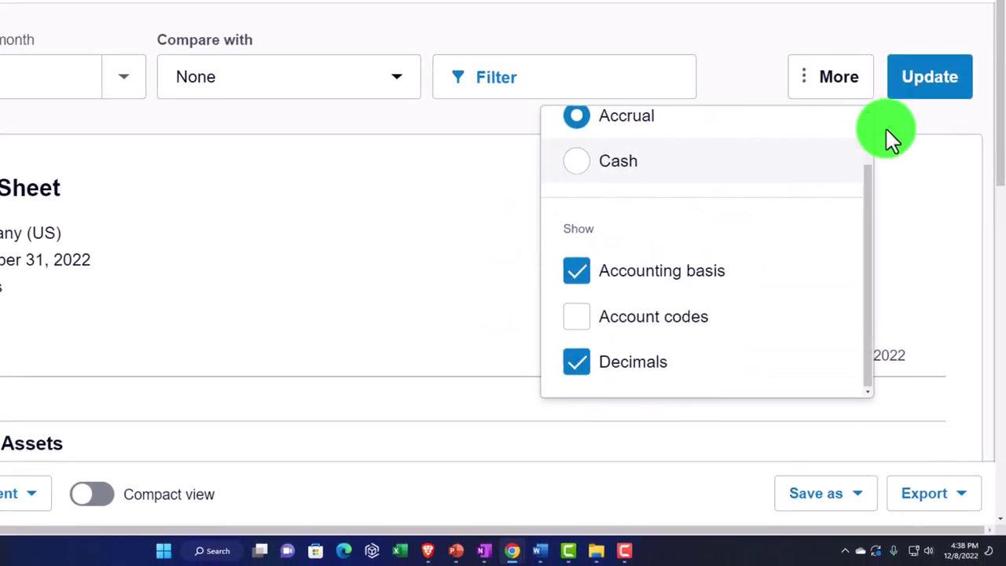
{"action": "left_click", "coordinate": [929, 72]}
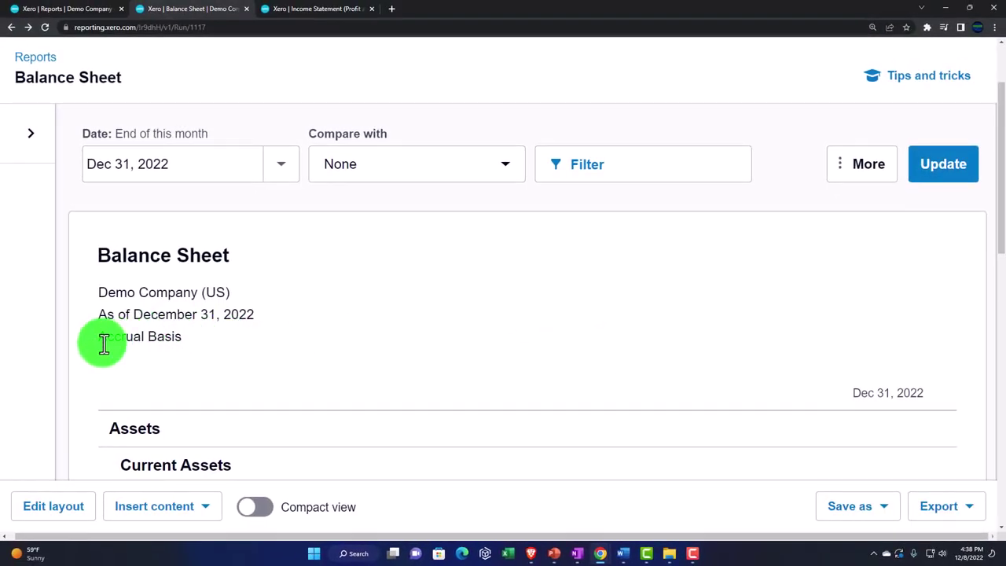
Examine the asset and liability accounts on the Balance Sheet without account codes, and check the accounting basis and display options
{"action": "scroll", "coordinate": [212, 354], "scroll_direction": "down", "scroll_amount": 4}
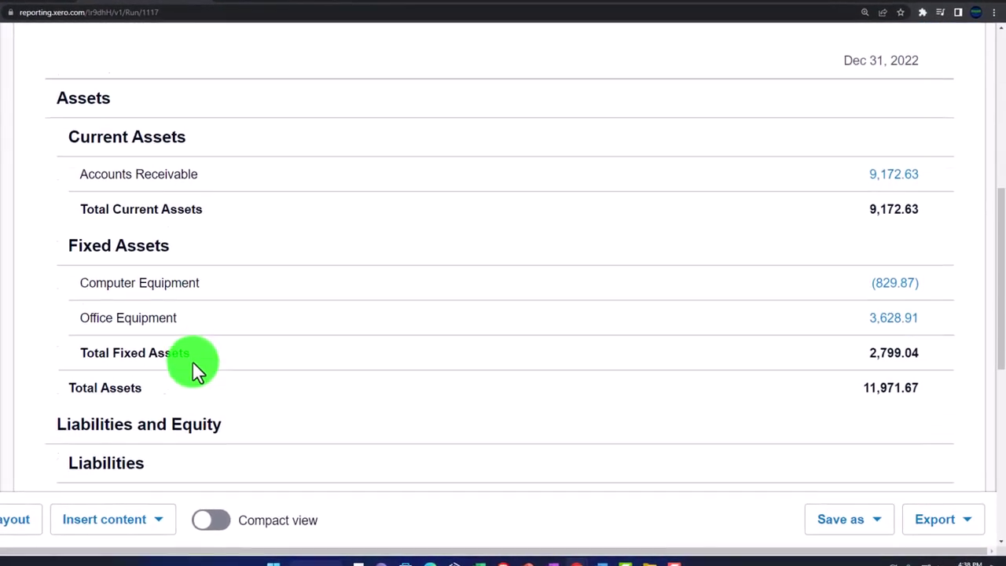
{"action": "scroll", "coordinate": [192, 360], "scroll_direction": "down", "scroll_amount": 4}
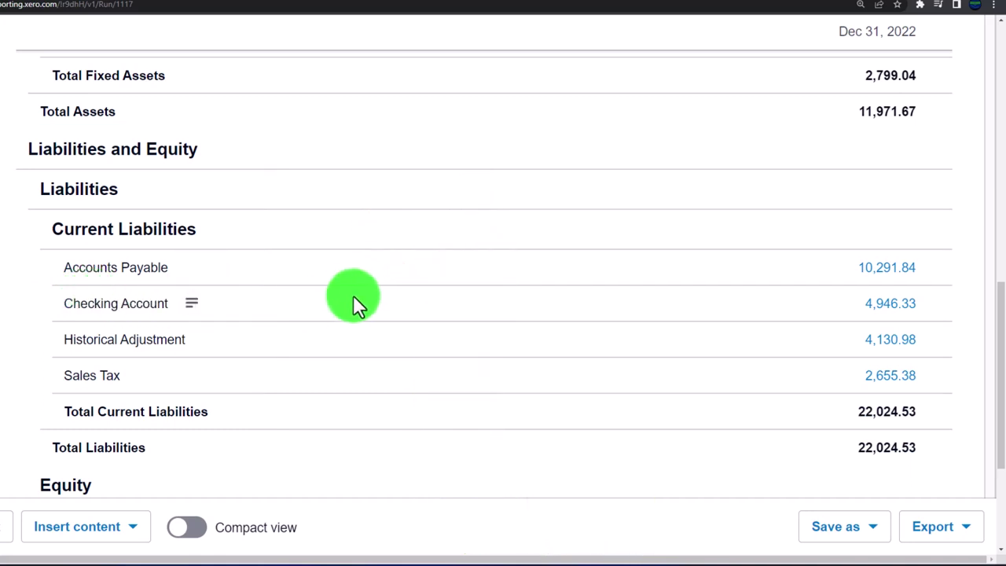
{"action": "scroll", "coordinate": [362, 298], "scroll_direction": "up", "scroll_amount": 2}
{"action": "scroll", "coordinate": [367, 299], "scroll_direction": "up", "scroll_amount": 4}
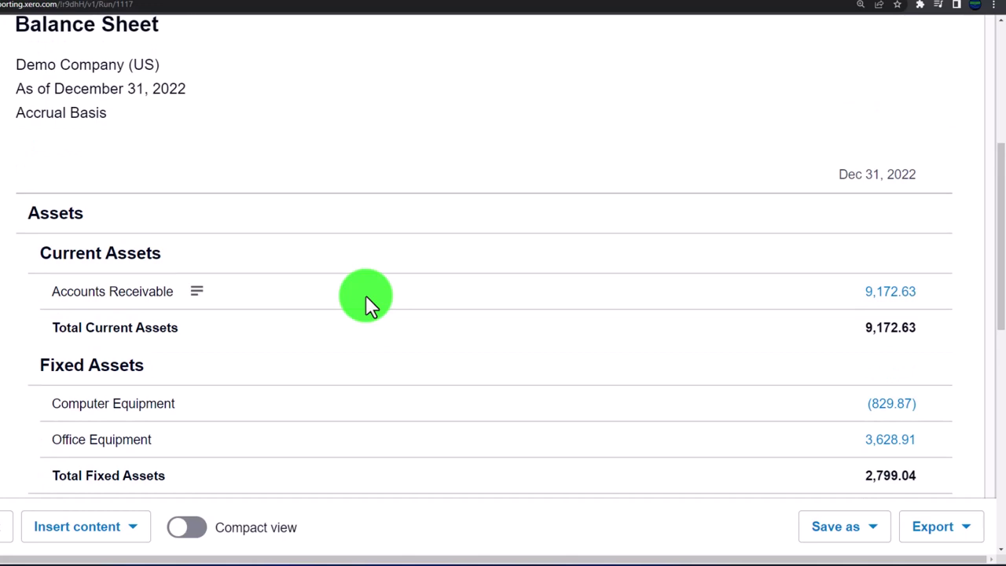
{"action": "scroll", "coordinate": [365, 294], "scroll_direction": "up", "scroll_amount": 4}
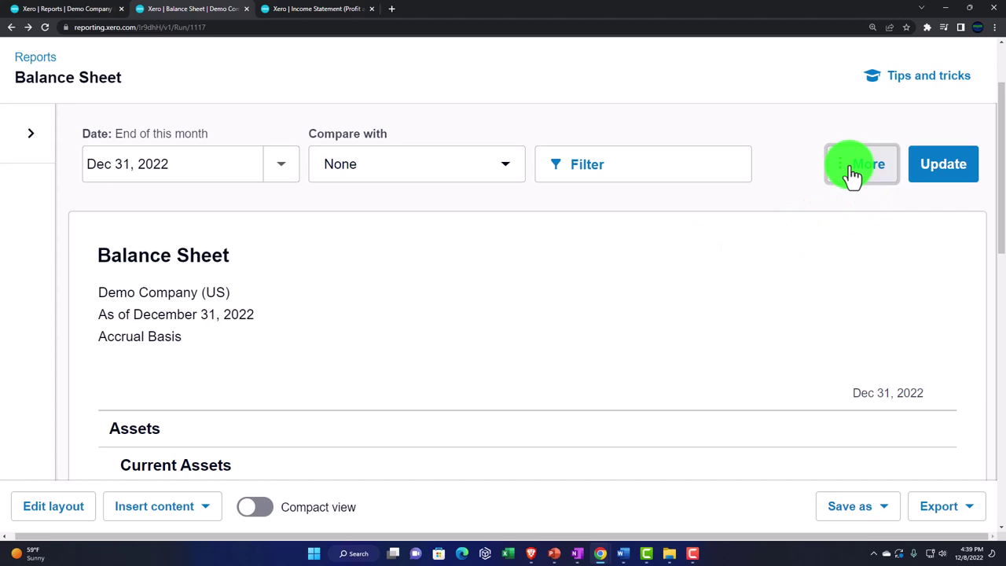
{"action": "left_click", "coordinate": [853, 175]}
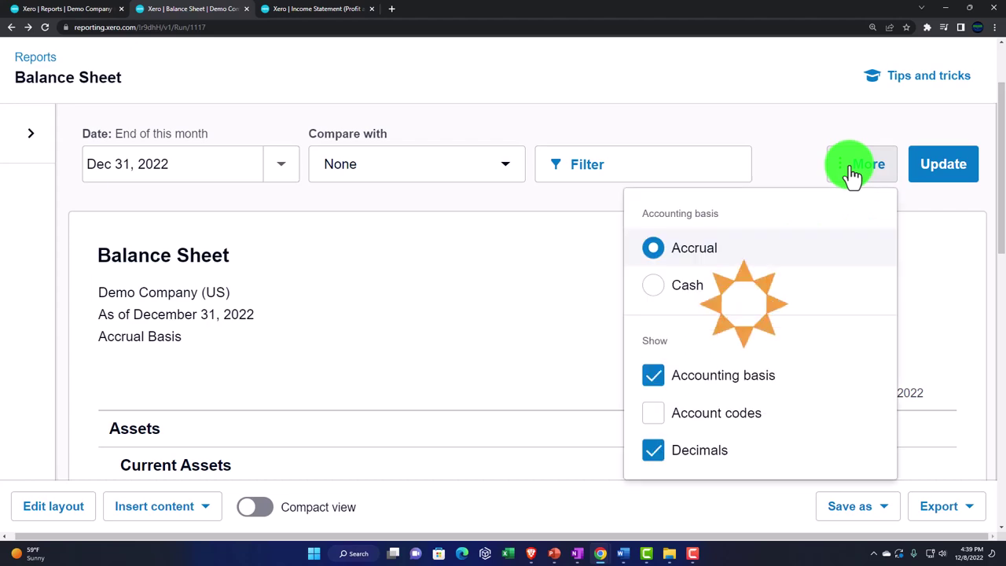
{"action": "left_click", "coordinate": [853, 174]}
{"action": "scroll", "coordinate": [766, 307], "scroll_direction": "down", "scroll_amount": 3}
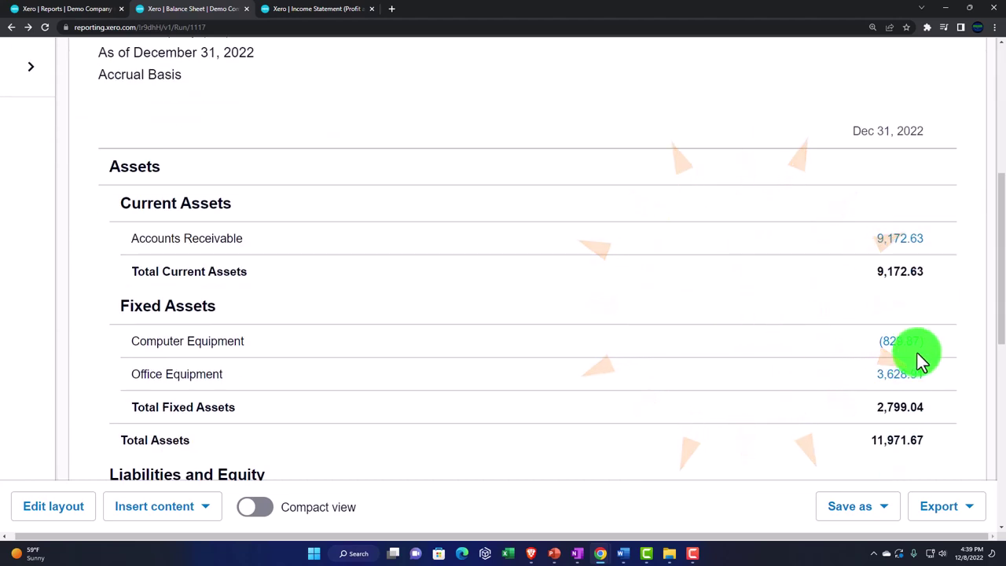
{"action": "scroll", "coordinate": [916, 351], "scroll_direction": "up", "scroll_amount": 3}
Hide the decimals and the accounting basis on the Balance Sheet and update the report
{"action": "left_click", "coordinate": [863, 124]}
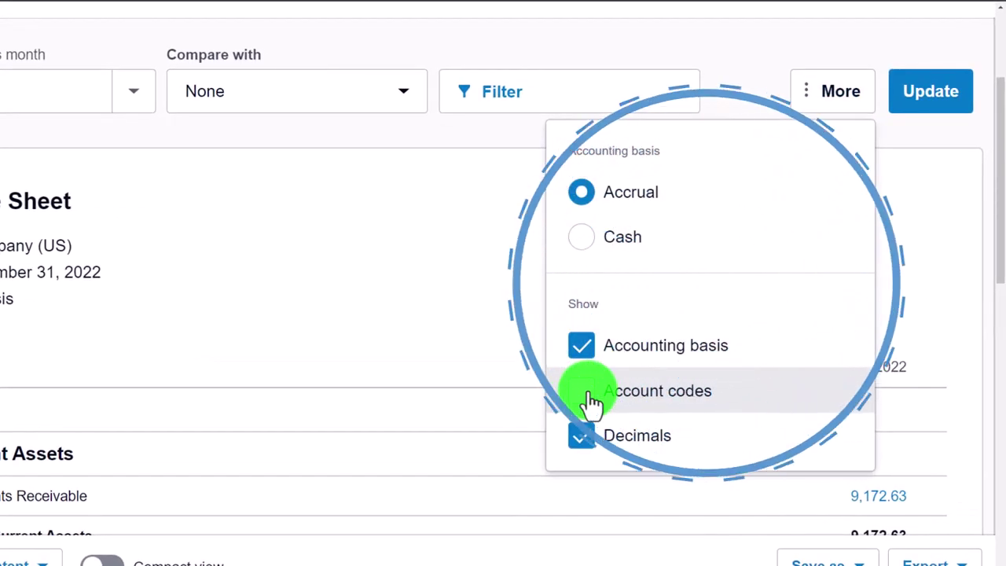
{"action": "left_click", "coordinate": [583, 437]}
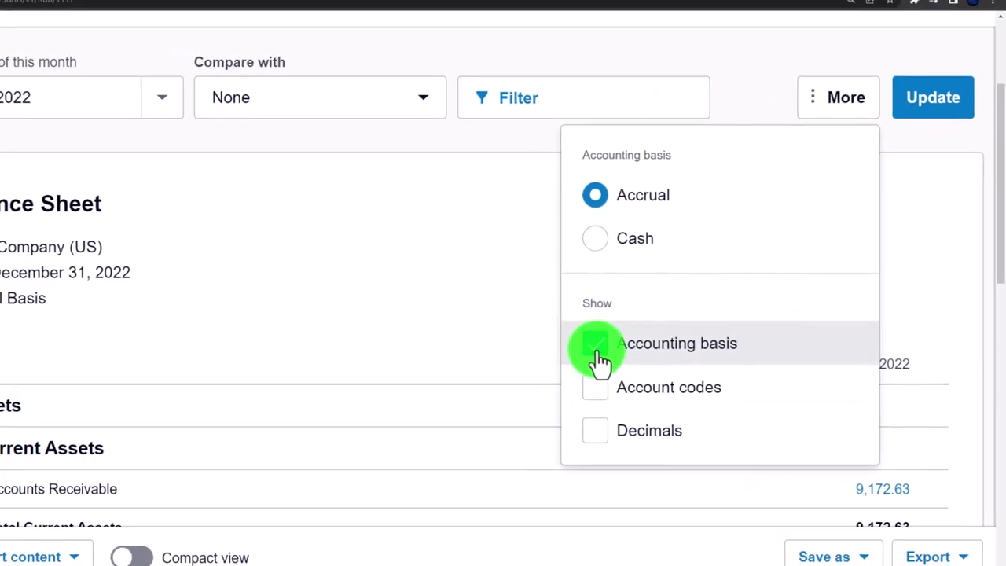
{"action": "left_click", "coordinate": [620, 350]}
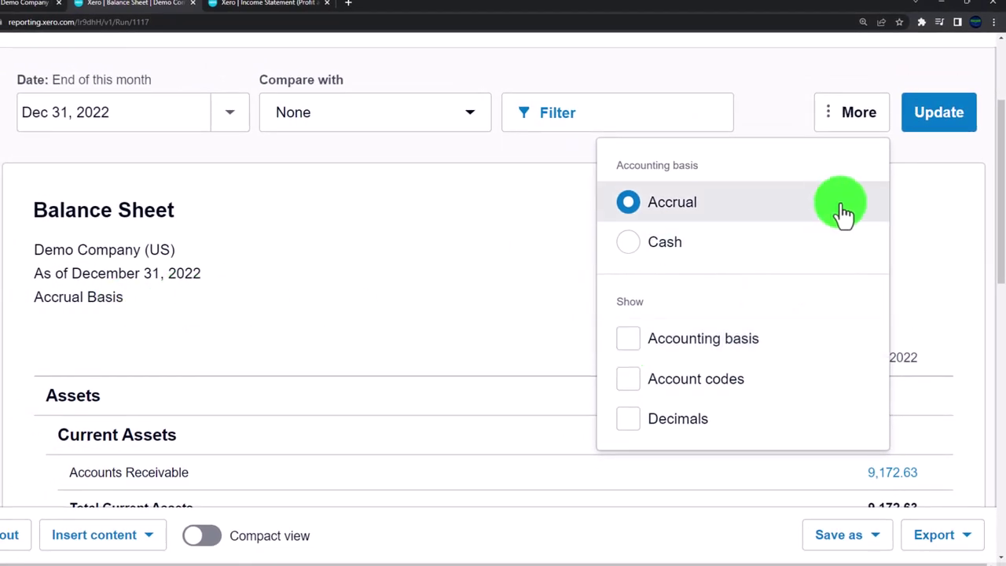
{"action": "left_click", "coordinate": [916, 130]}
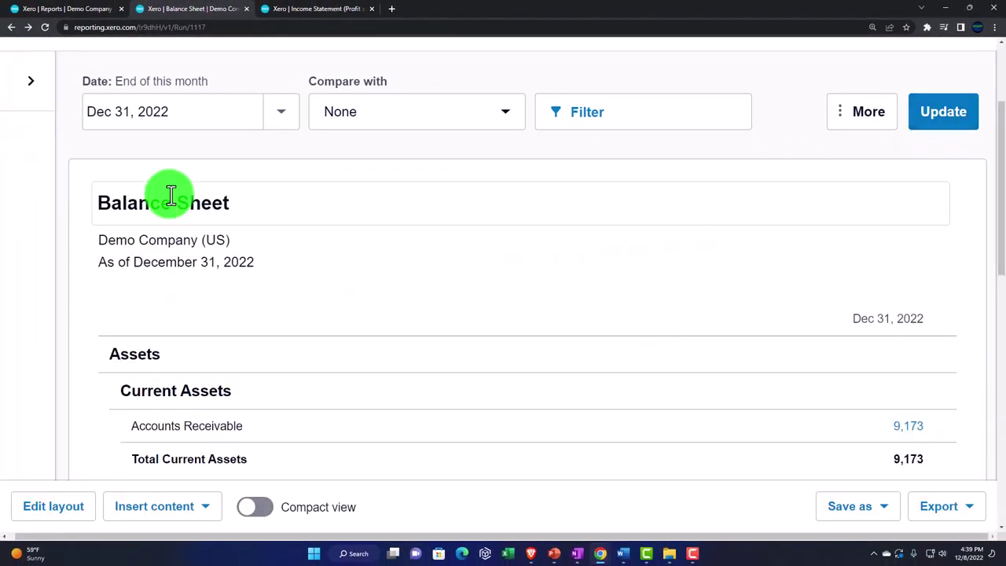
Switch the Balance Sheet to the Monthly comparison format, collapse the list of report formats, and view the compared months
{"action": "left_click", "coordinate": [38, 94]}
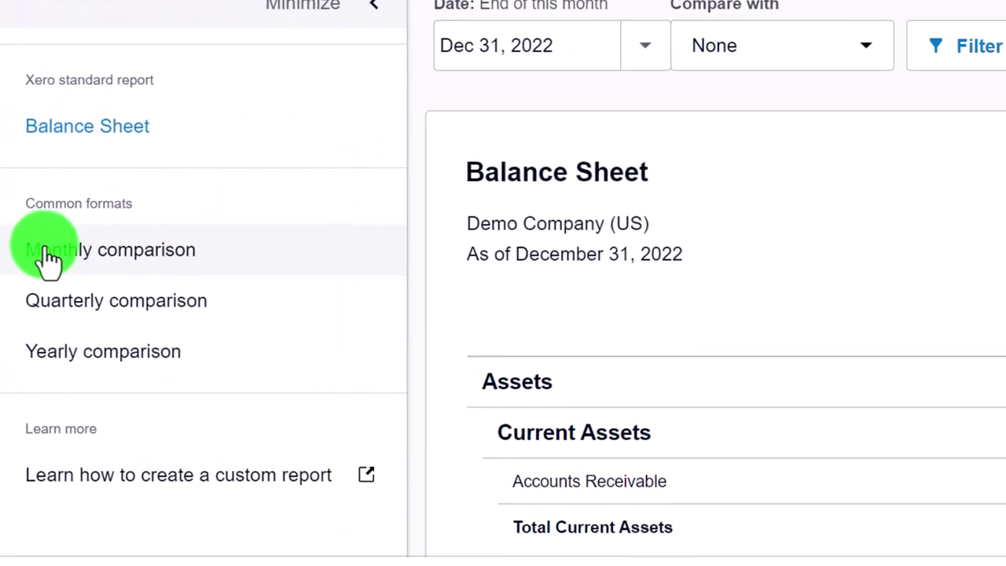
{"action": "left_click", "coordinate": [90, 262]}
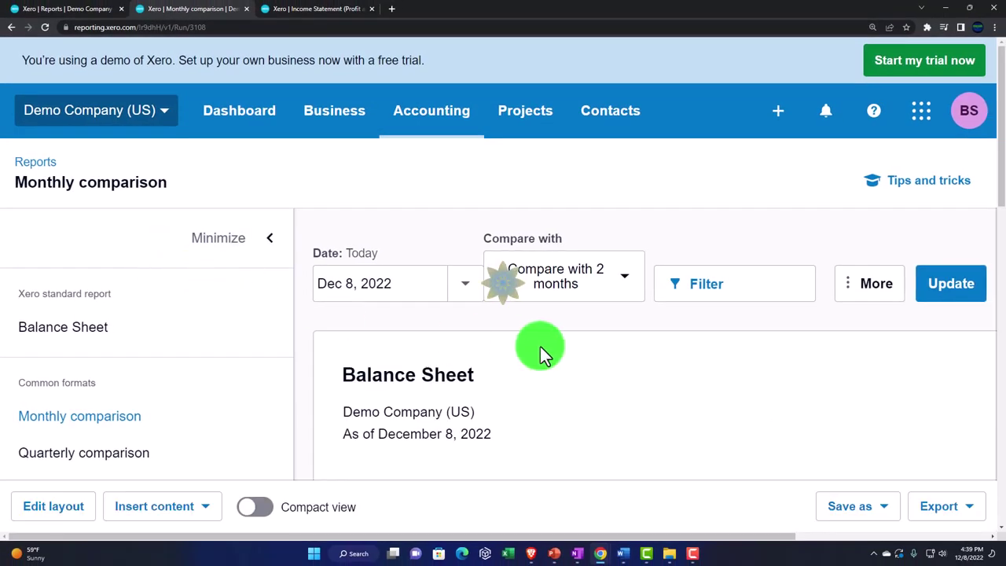
{"action": "scroll", "coordinate": [540, 346], "scroll_direction": "down", "scroll_amount": 2}
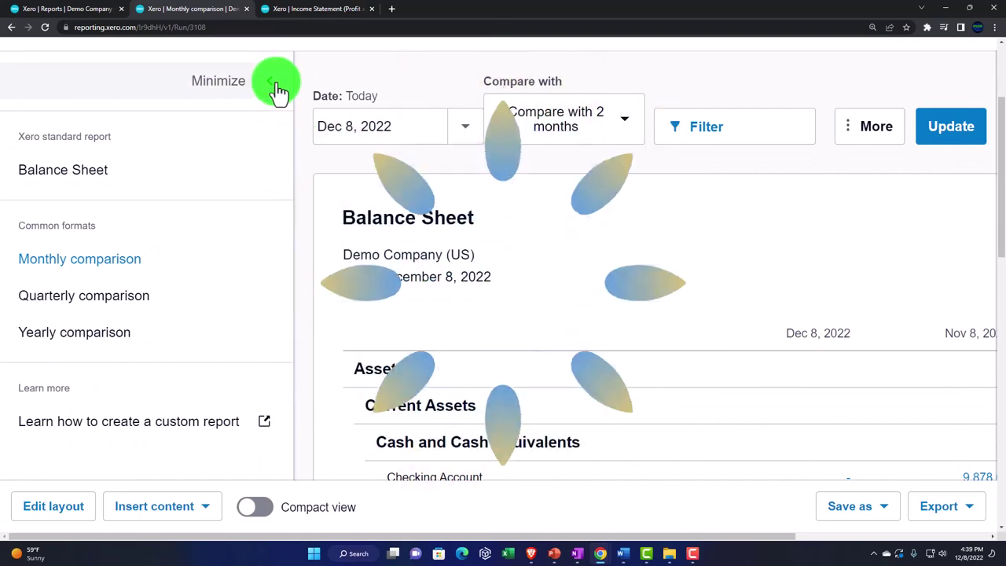
{"action": "left_click", "coordinate": [271, 82]}
{"action": "scroll", "coordinate": [385, 253], "scroll_direction": "down", "scroll_amount": 2}
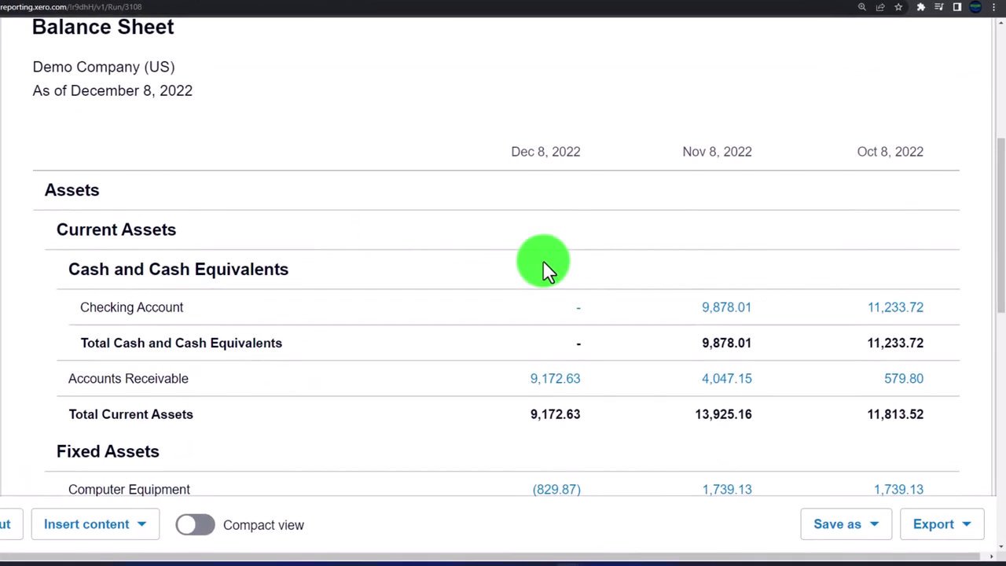
{"action": "scroll", "coordinate": [541, 260], "scroll_direction": "up", "scroll_amount": 3}
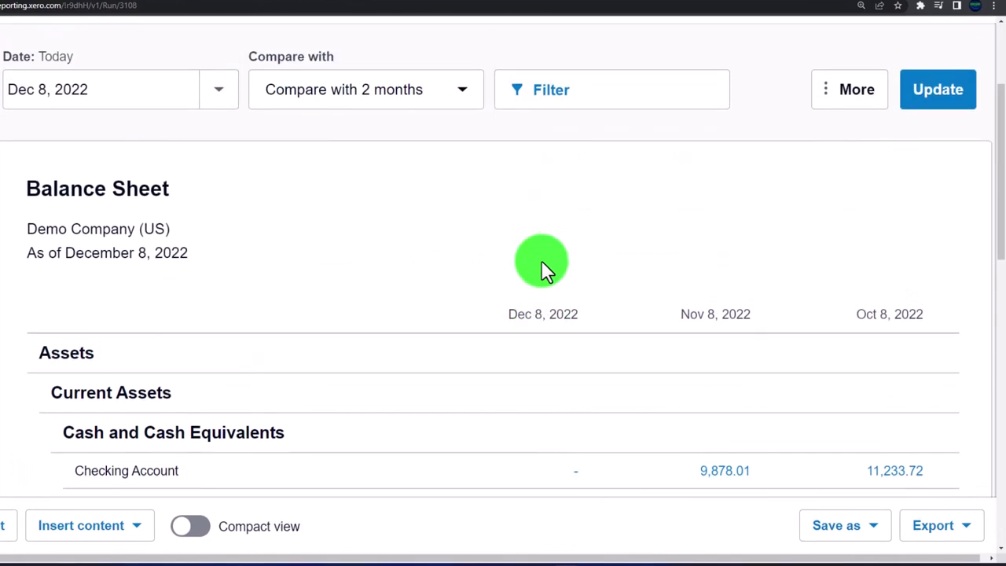
Set the Monthly comparison's custom date to Dec 31, 2022, update the report, and view the month-end columns
{"action": "left_click", "coordinate": [218, 154]}
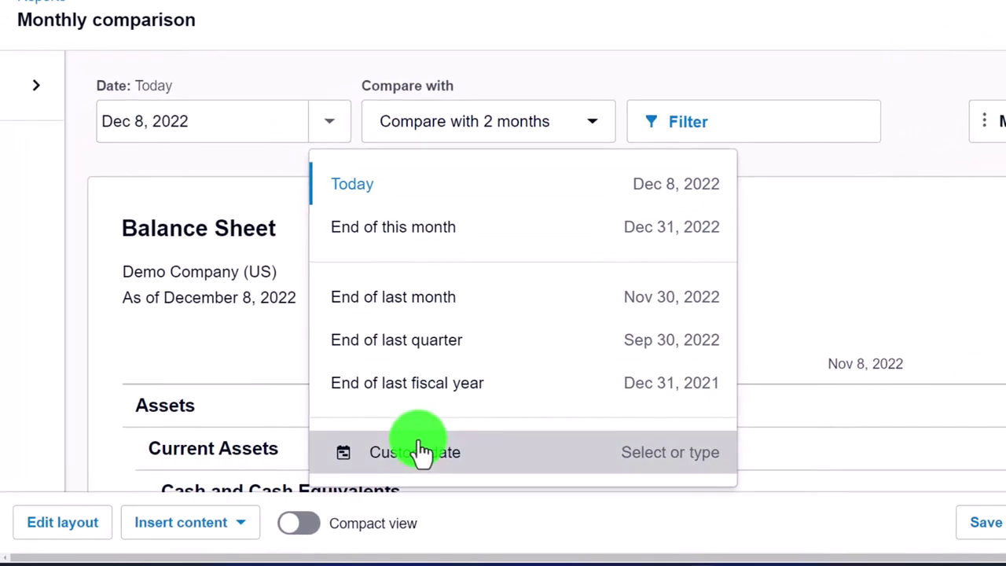
{"action": "left_click", "coordinate": [422, 452]}
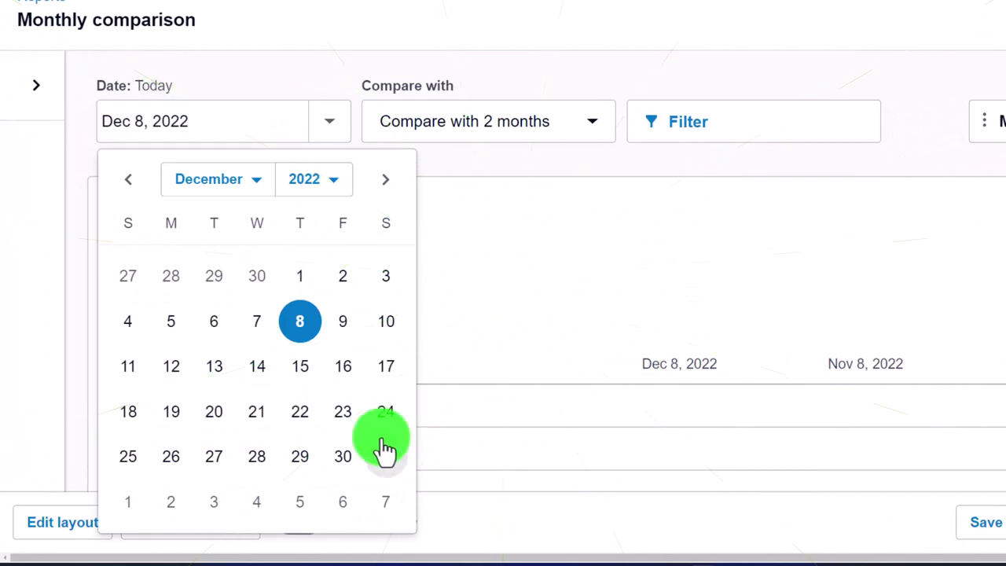
{"action": "left_click", "coordinate": [384, 463]}
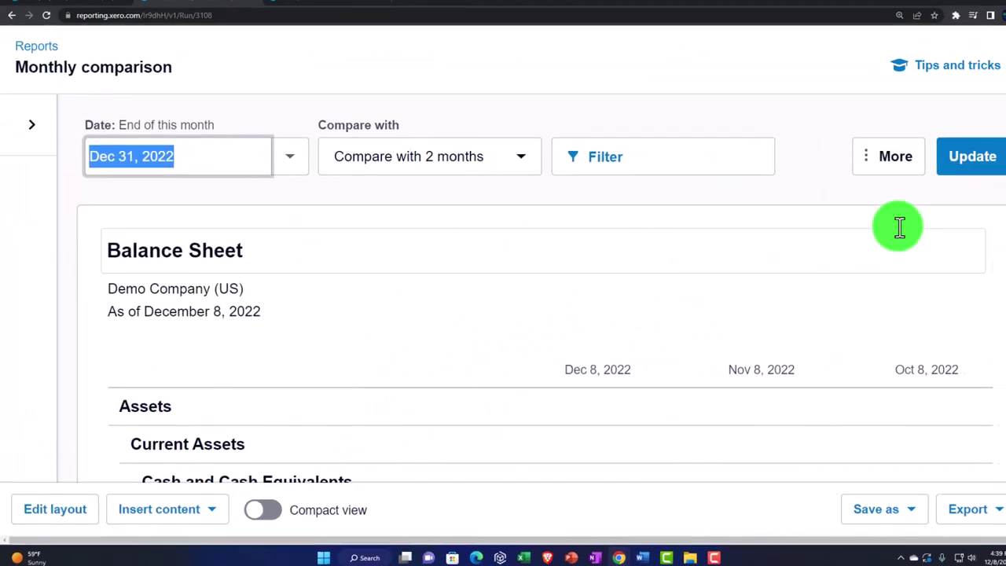
{"action": "left_click", "coordinate": [948, 157]}
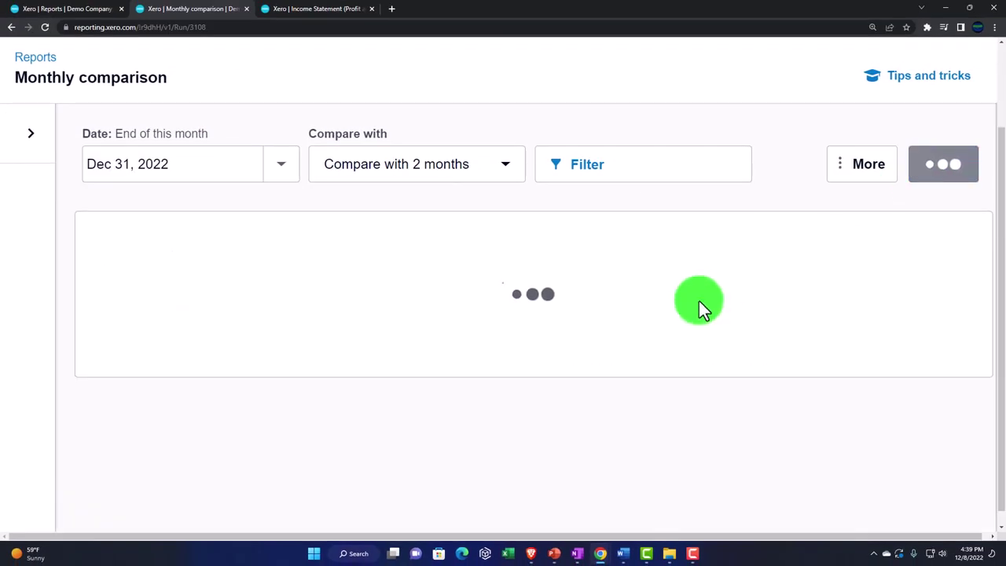
{"action": "scroll", "coordinate": [684, 298], "scroll_direction": "down", "scroll_amount": 1}
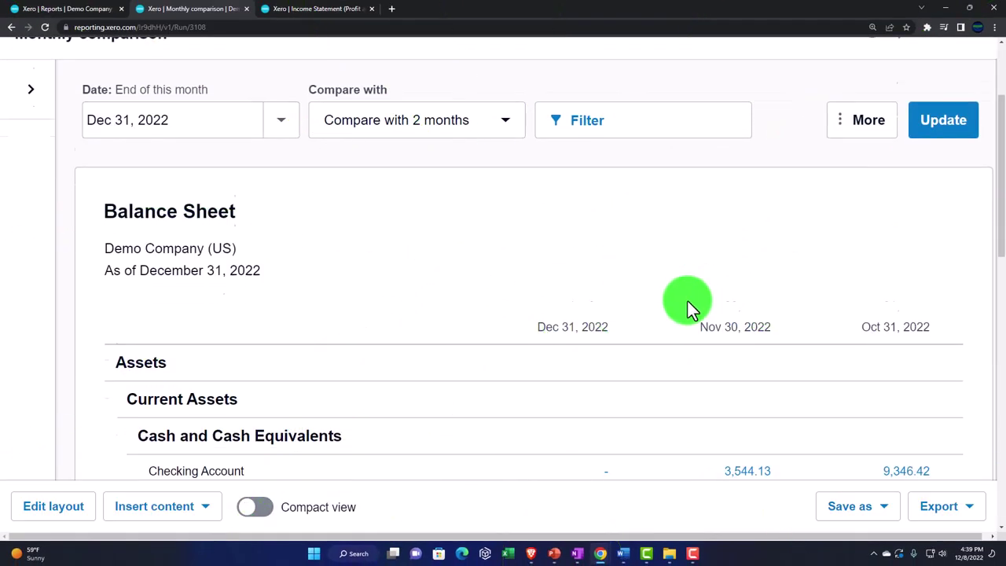
{"action": "scroll", "coordinate": [687, 301], "scroll_direction": "down", "scroll_amount": 2}
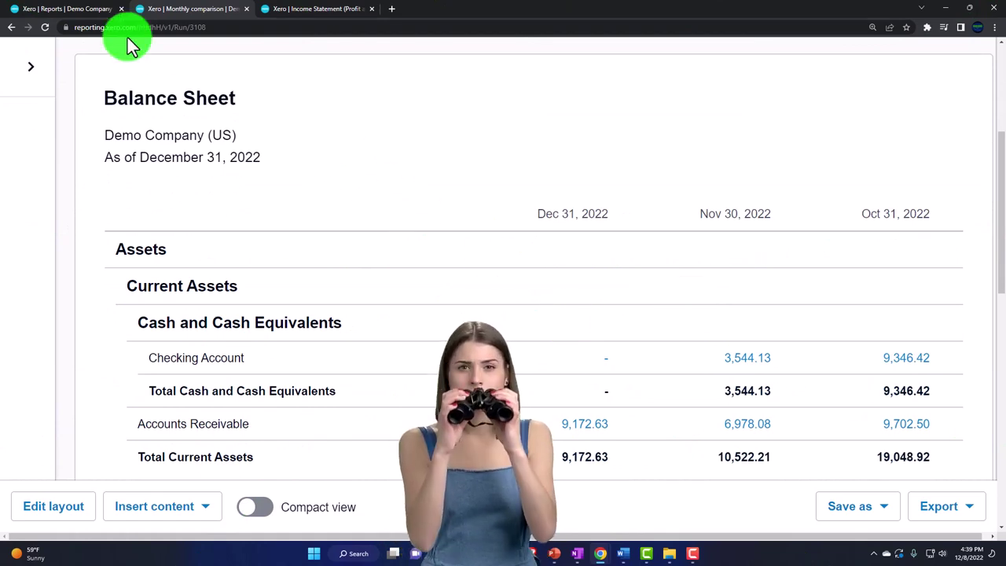
Check the Reports home page, return to the Balance Sheet, switch it to the Quarterly comparison format, and view the quarters
{"action": "left_click", "coordinate": [68, 10]}
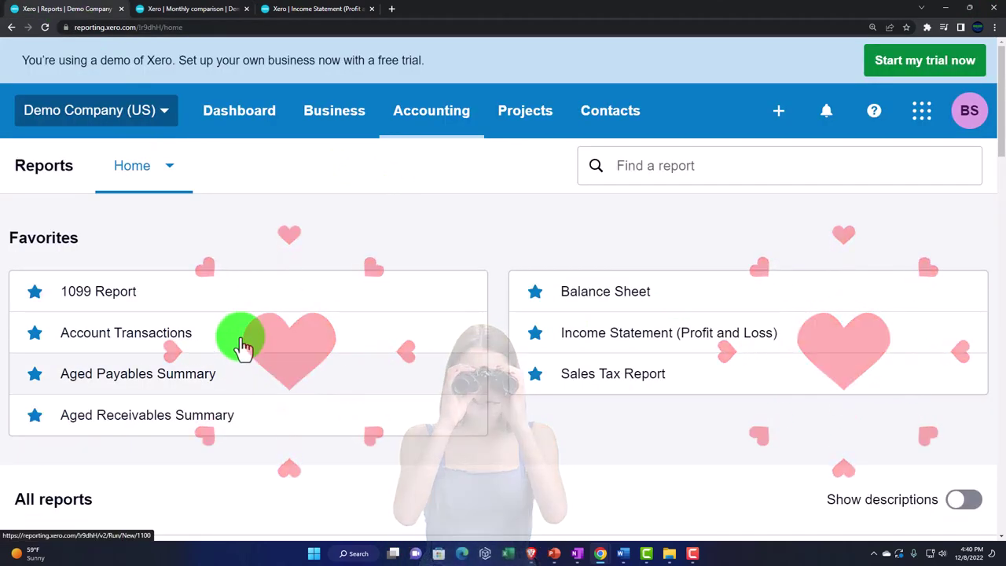
{"action": "left_click", "coordinate": [179, 9]}
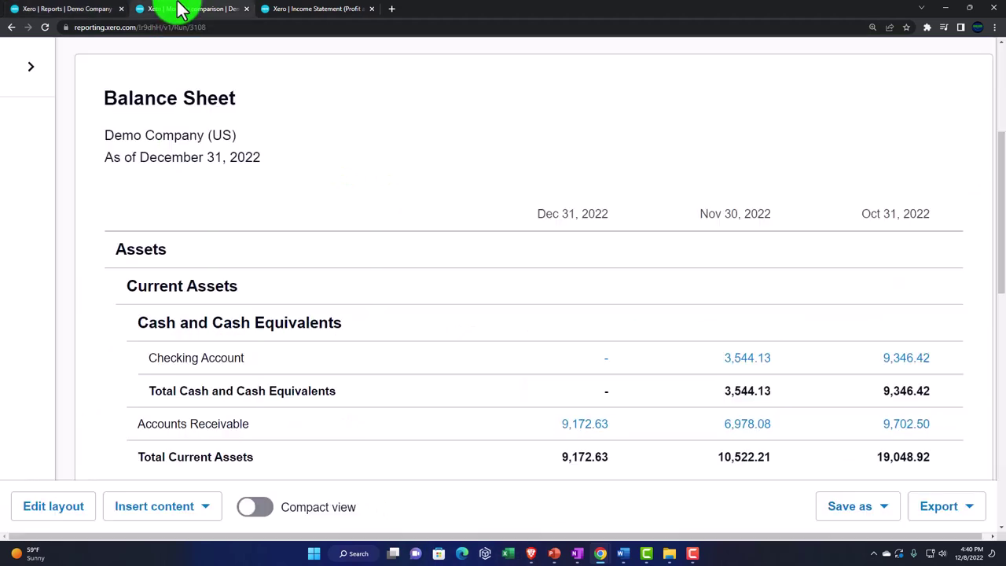
{"action": "left_click", "coordinate": [30, 77]}
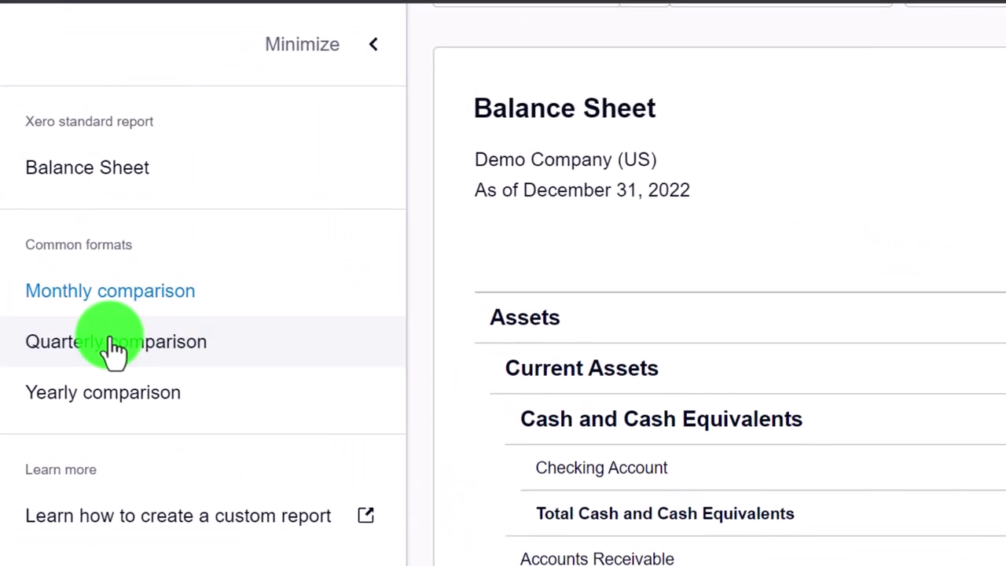
{"action": "left_click", "coordinate": [114, 343]}
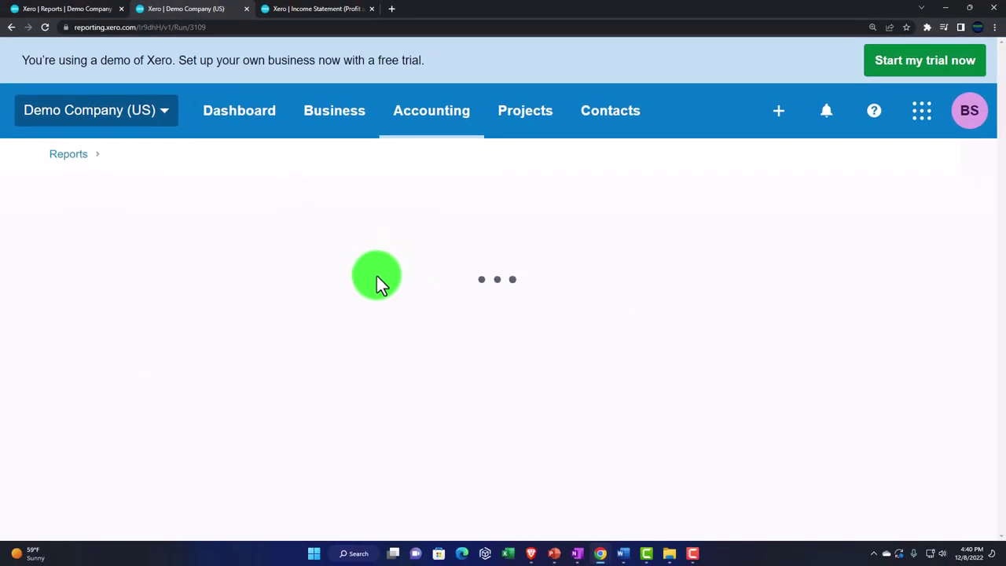
{"action": "left_click", "coordinate": [271, 239]}
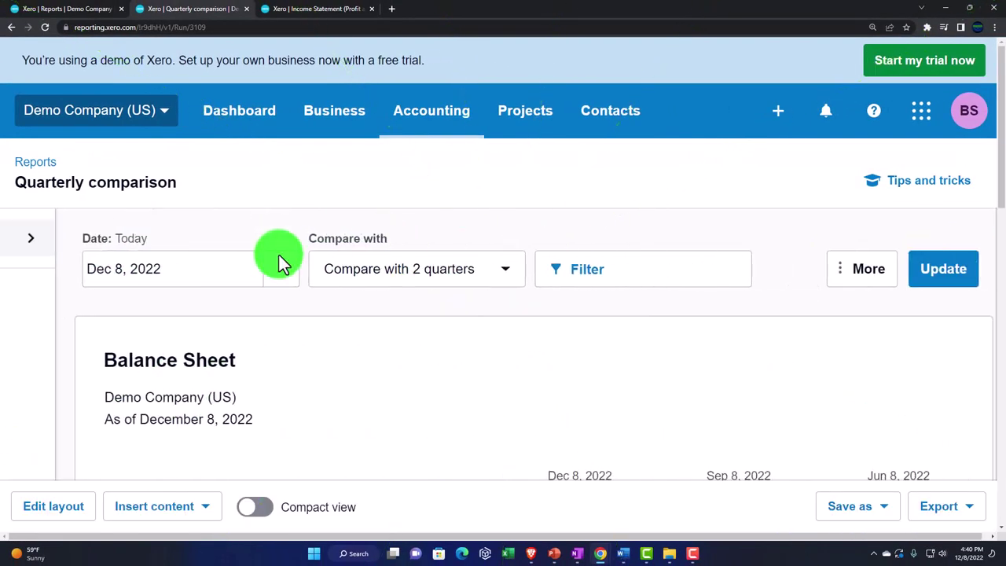
{"action": "scroll", "coordinate": [313, 311], "scroll_direction": "down", "scroll_amount": 3}
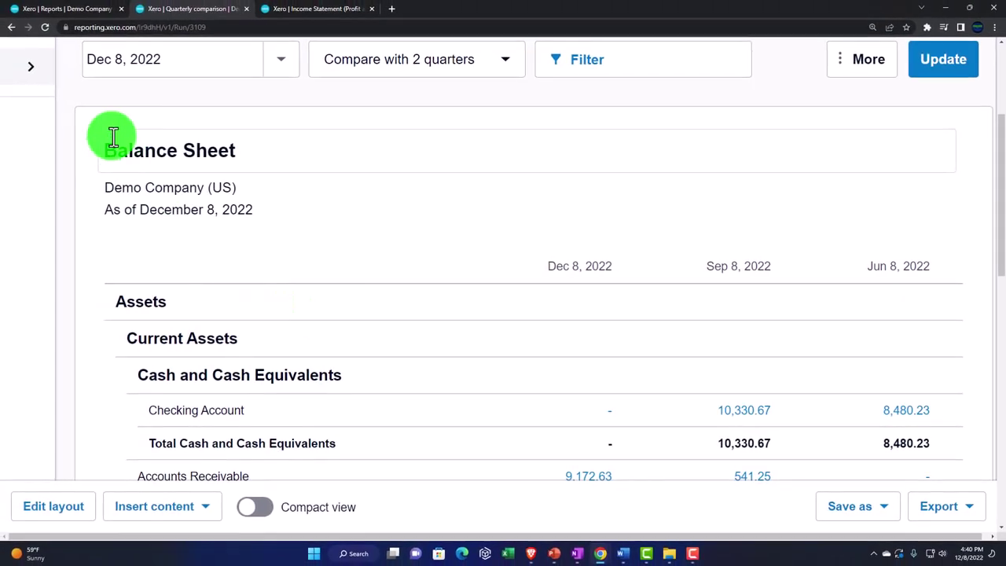
Switch the Balance Sheet to the Yearly comparison format, view the compared years, and reopen the list of report formats
{"action": "left_click", "coordinate": [35, 78]}
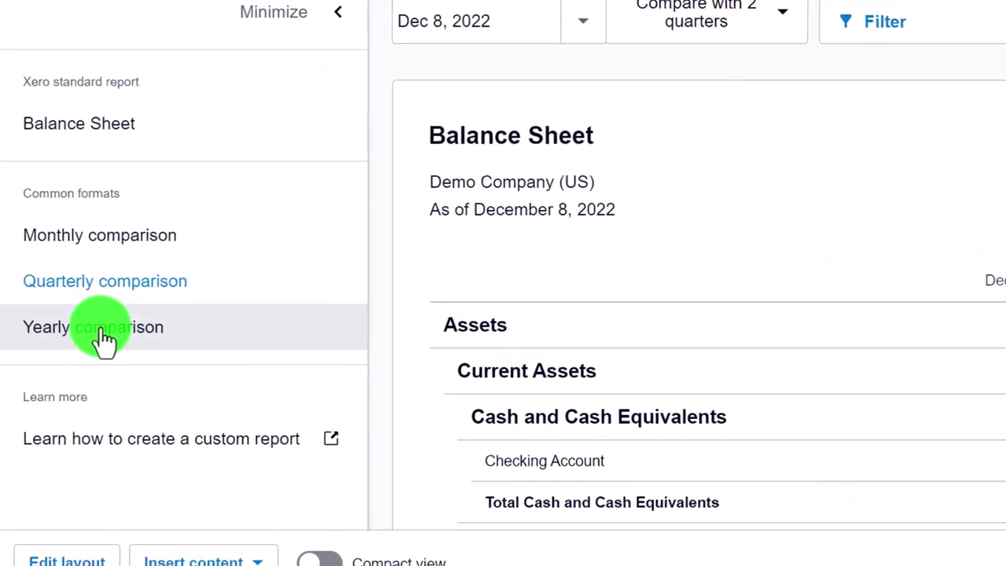
{"action": "left_click", "coordinate": [247, 334]}
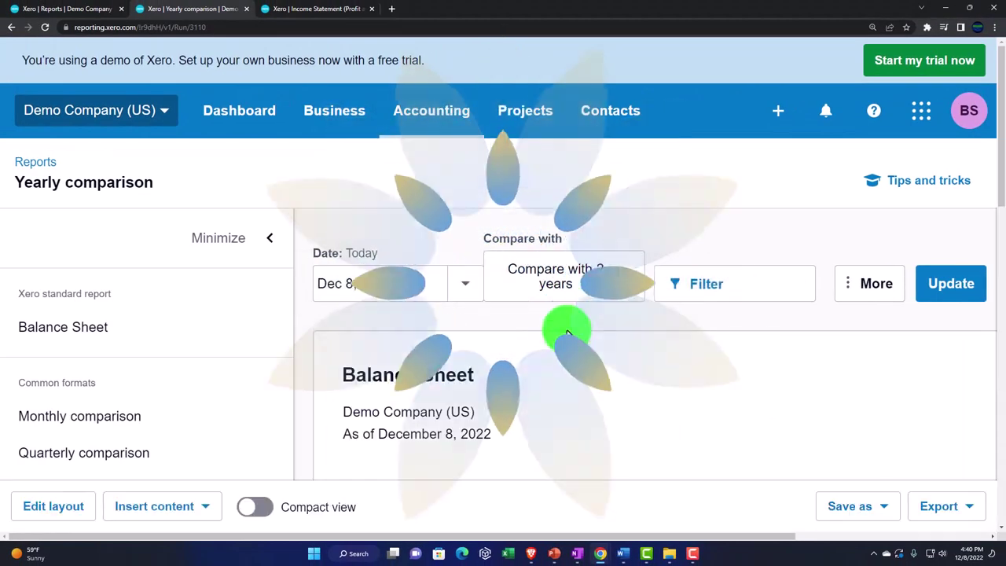
{"action": "scroll", "coordinate": [627, 356], "scroll_direction": "down", "scroll_amount": 2}
{"action": "left_click", "coordinate": [273, 83]}
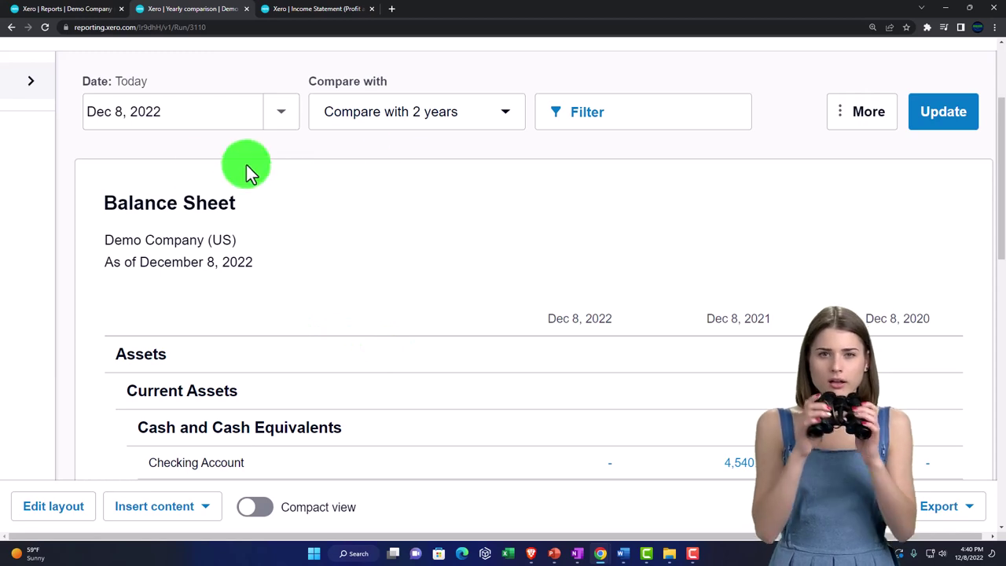
{"action": "left_click", "coordinate": [30, 80]}
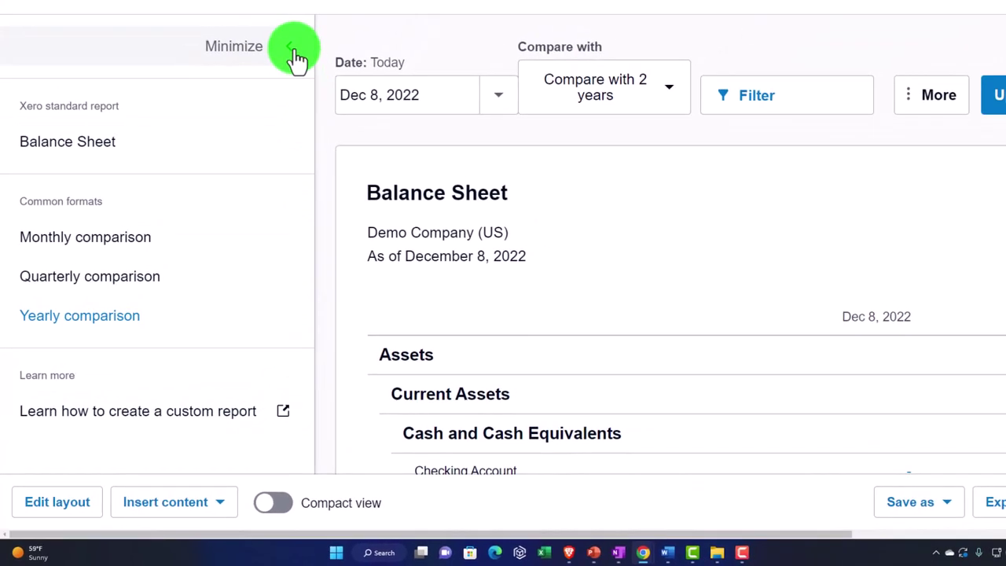
Collapse the list of report formats, look through the Yearly comparison's rows in the layout editor, and leave it without changes
{"action": "left_click", "coordinate": [291, 49]}
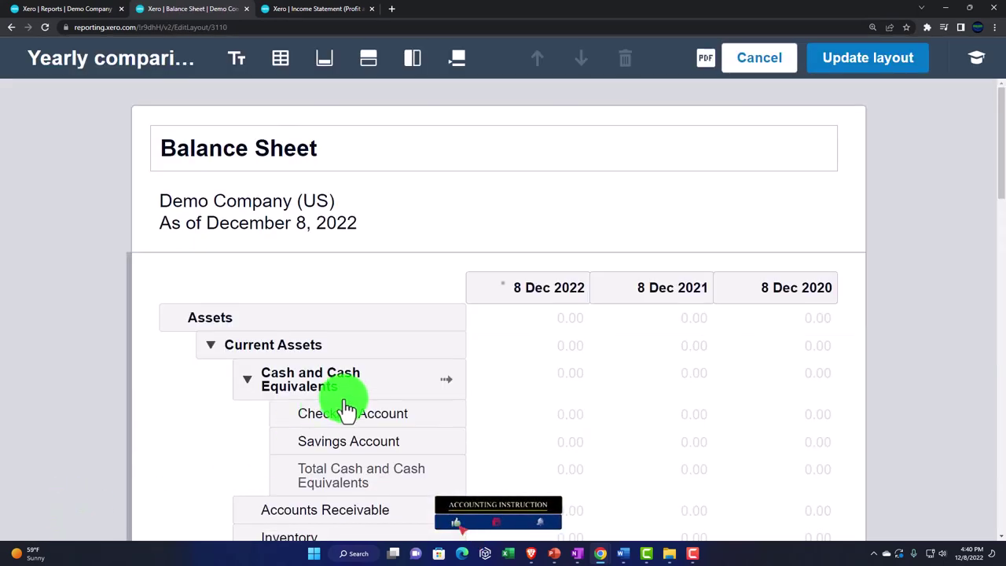
{"action": "scroll", "coordinate": [355, 399], "scroll_direction": "down", "scroll_amount": 2}
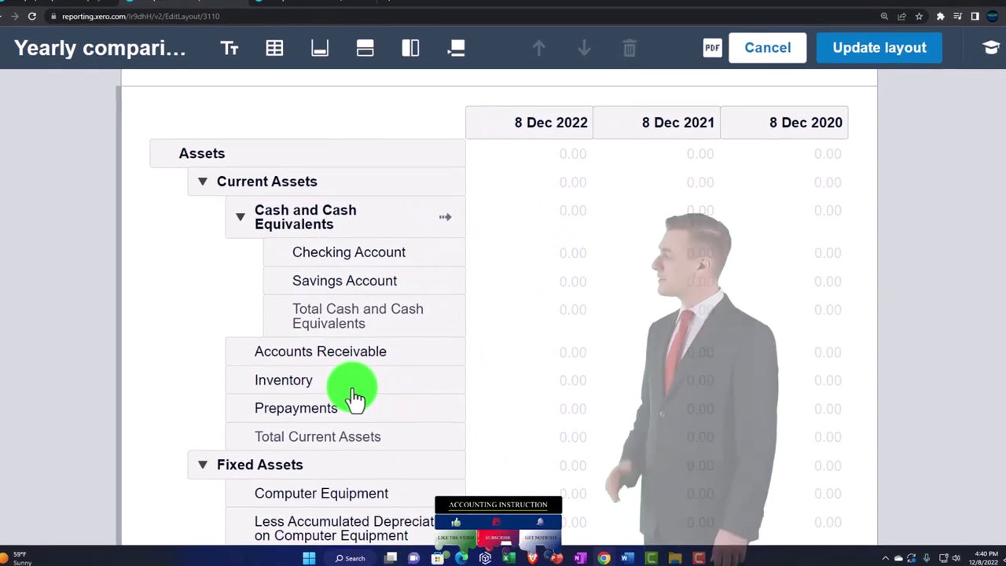
{"action": "scroll", "coordinate": [337, 389], "scroll_direction": "down", "scroll_amount": 8}
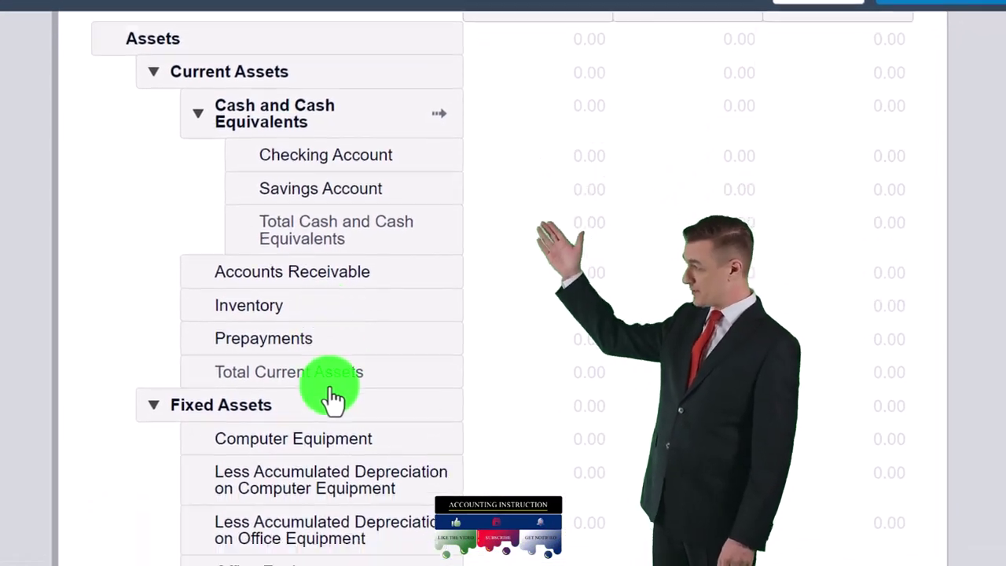
{"action": "scroll", "coordinate": [334, 399], "scroll_direction": "down", "scroll_amount": 10}
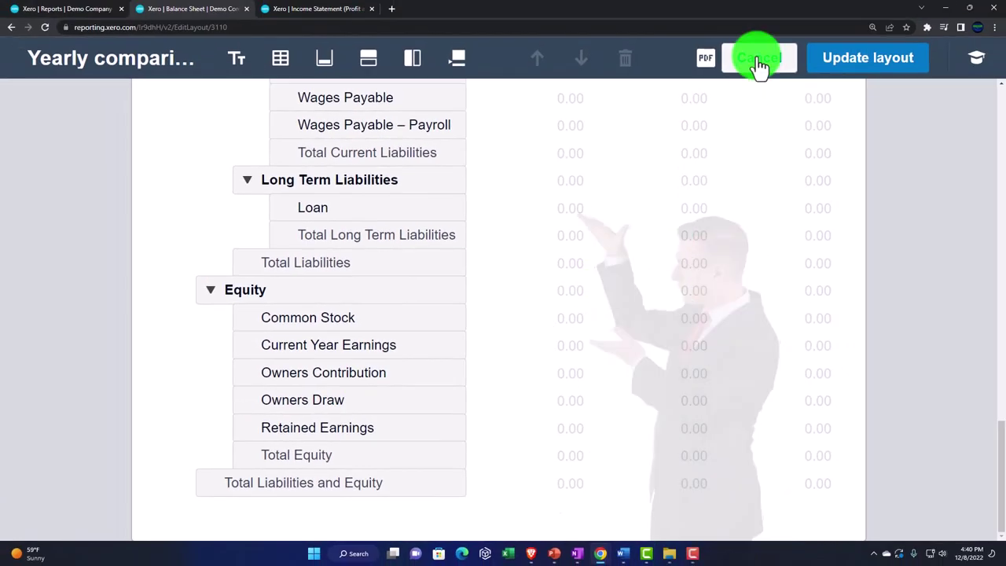
{"action": "left_click", "coordinate": [757, 63]}
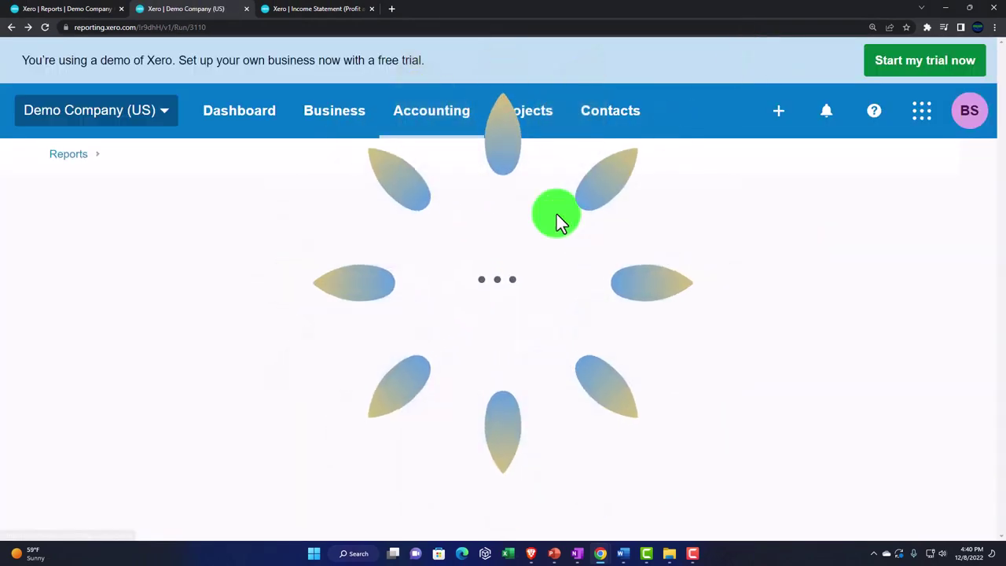
Try Compact view on the Yearly comparison to compare row spacing, and turn it off again
{"action": "left_click", "coordinate": [143, 347]}
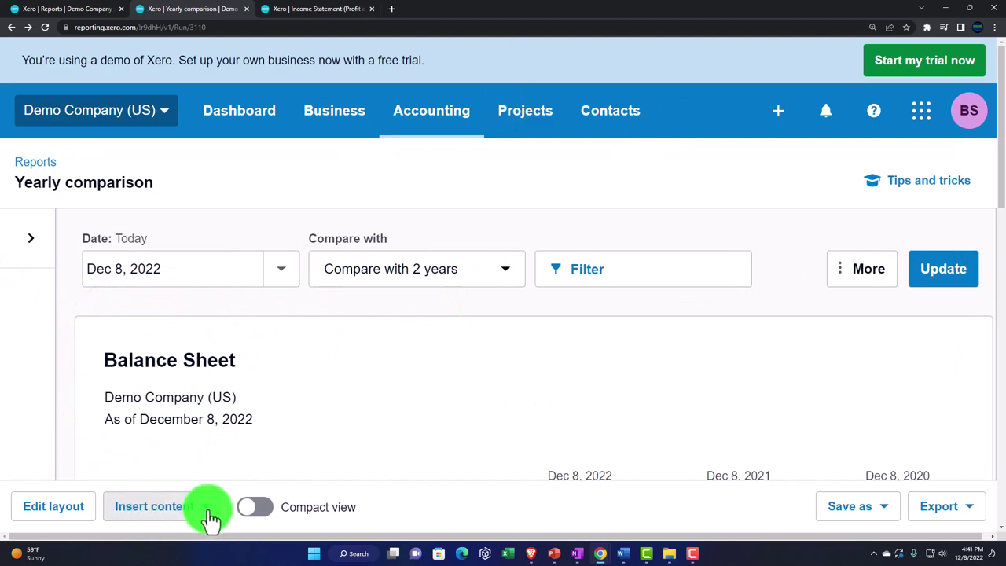
{"action": "left_click", "coordinate": [253, 508]}
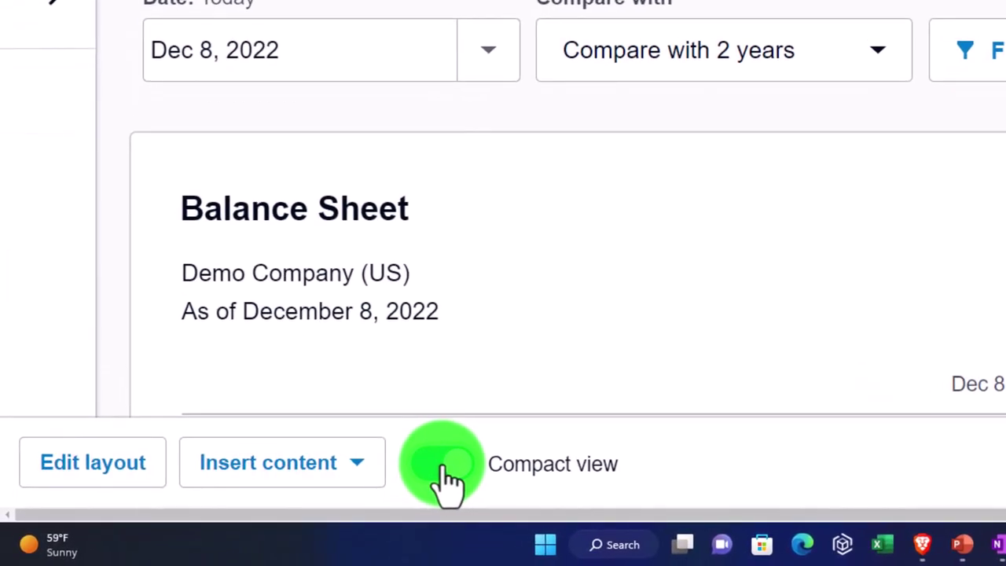
{"action": "left_click", "coordinate": [442, 468]}
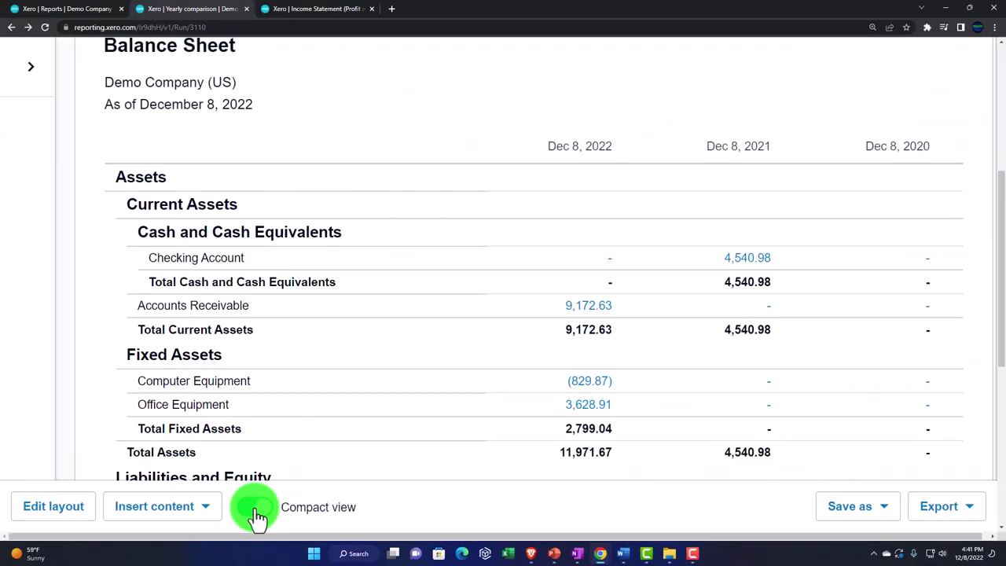
{"action": "left_click", "coordinate": [256, 509]}
{"action": "left_click", "coordinate": [255, 509]}
{"action": "left_click", "coordinate": [256, 511]}
{"action": "left_click", "coordinate": [256, 510]}
{"action": "left_click", "coordinate": [256, 511]}
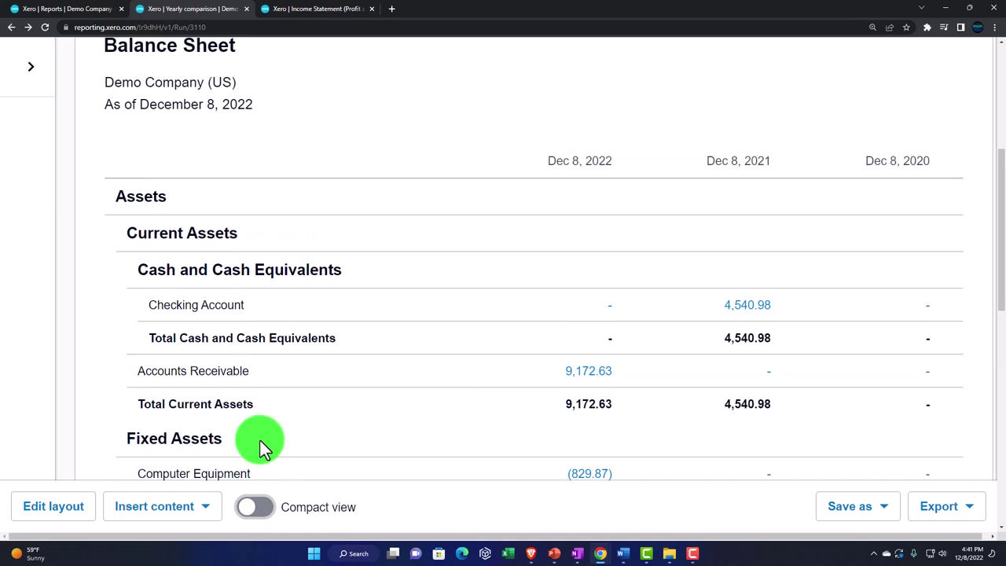
Add a numbered note titled "So ..." to the Dec 8, 2021 amount of Total Cash and Cash Equivalents
{"action": "scroll", "coordinate": [259, 444], "scroll_direction": "down", "scroll_amount": 1}
{"action": "left_click", "coordinate": [207, 513]}
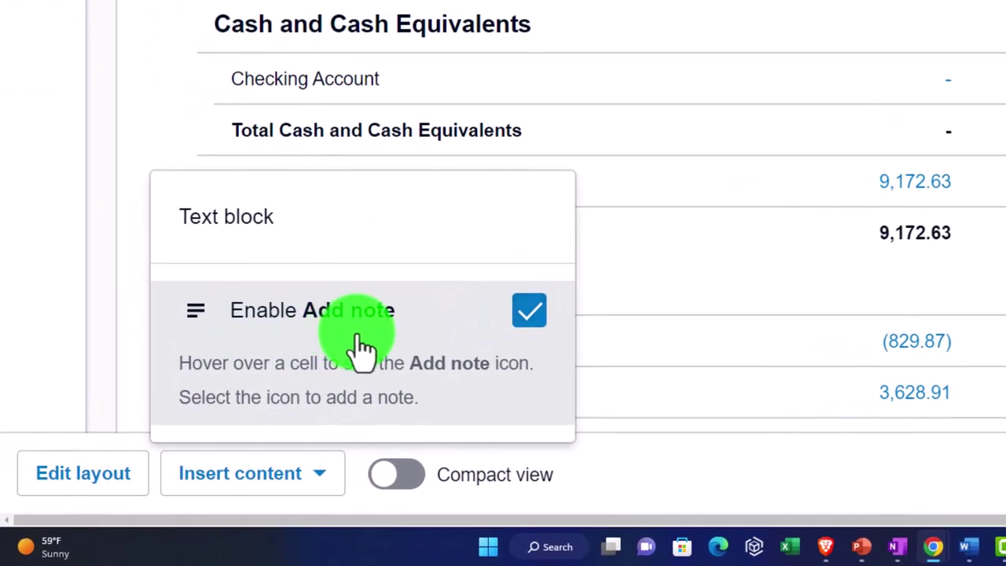
{"action": "left_click", "coordinate": [692, 363]}
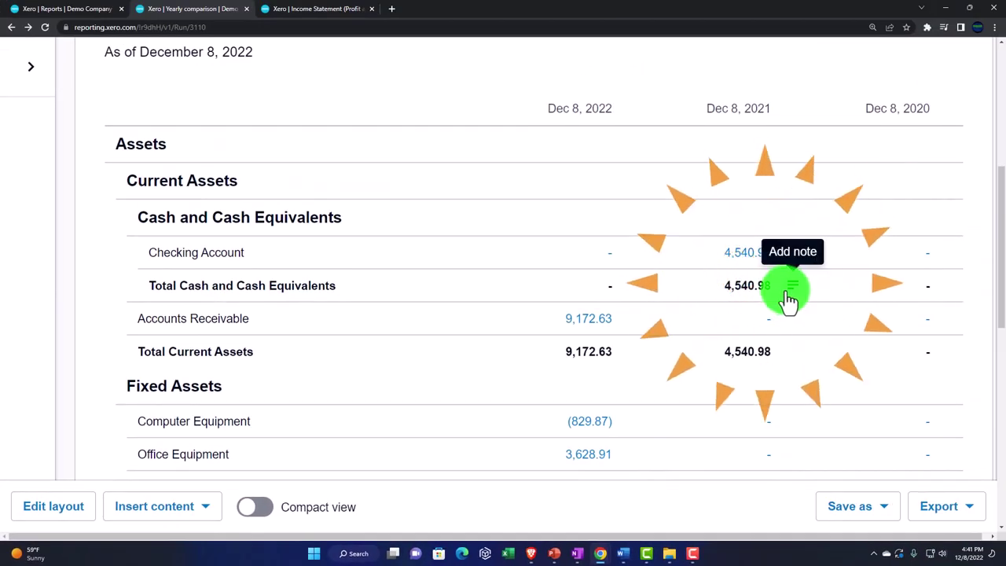
{"action": "left_click", "coordinate": [793, 286]}
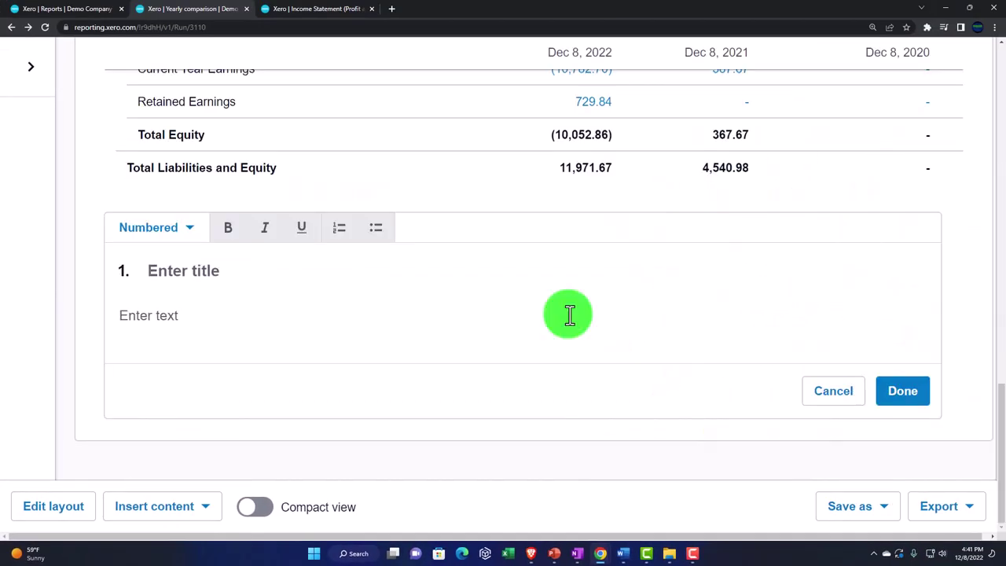
{"action": "type", "text": "DI"}
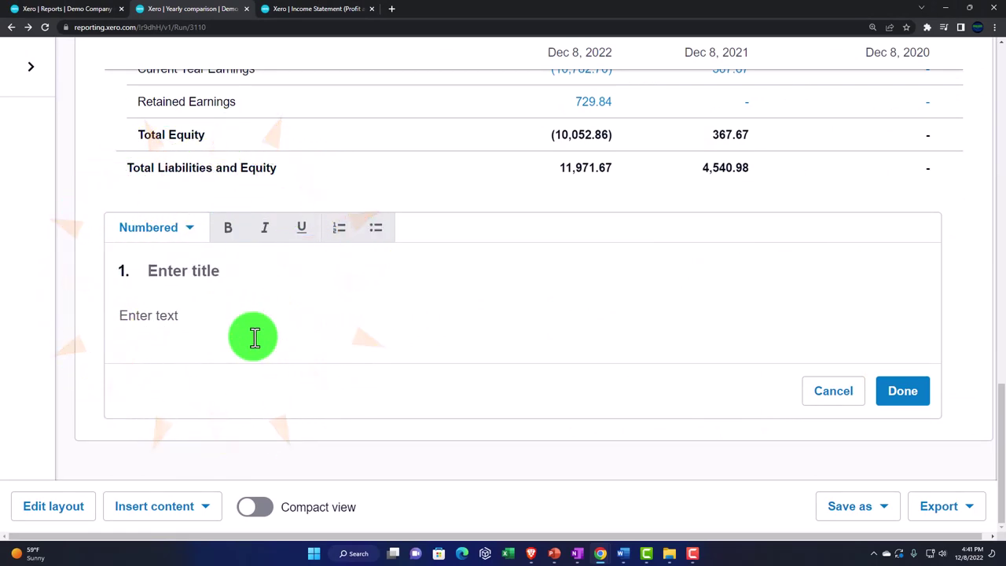
{"action": "type", "text": "So ..."}
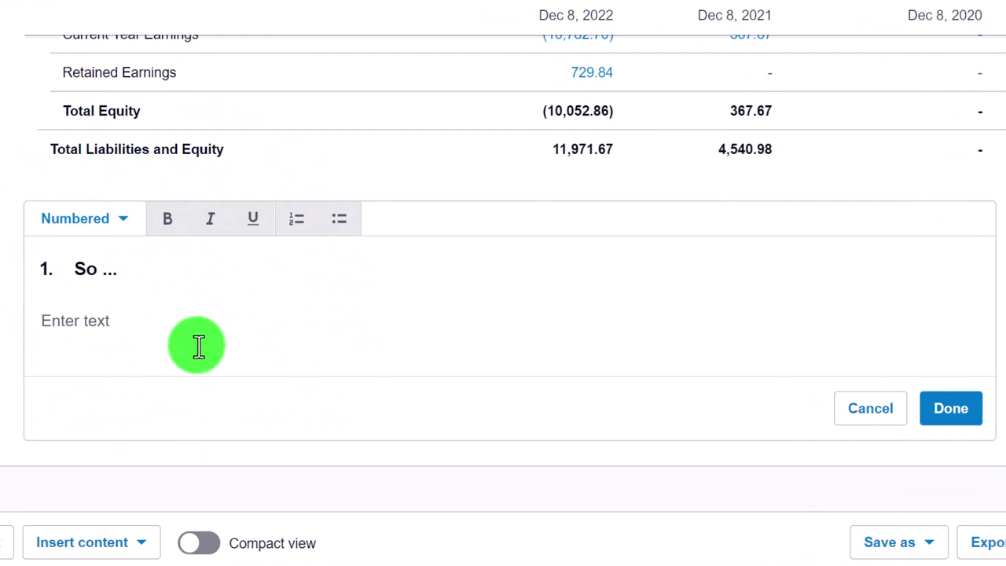
{"action": "left_click", "coordinate": [927, 410]}
Check the note attached to the 2021 Total Cash and Cash Equivalents amount, and close it
{"action": "scroll", "coordinate": [883, 409], "scroll_direction": "up", "scroll_amount": 4}
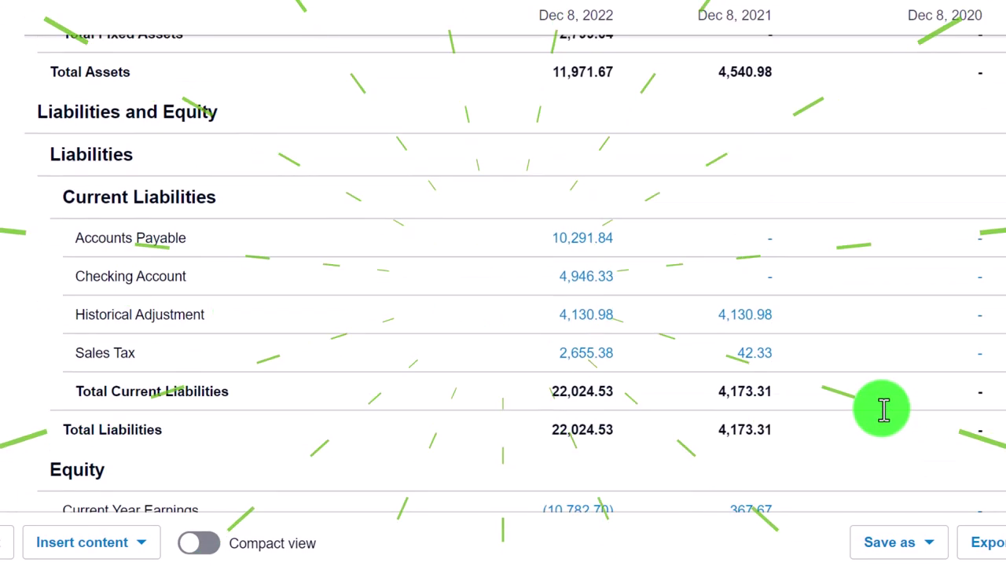
{"action": "scroll", "coordinate": [881, 408], "scroll_direction": "up", "scroll_amount": 6}
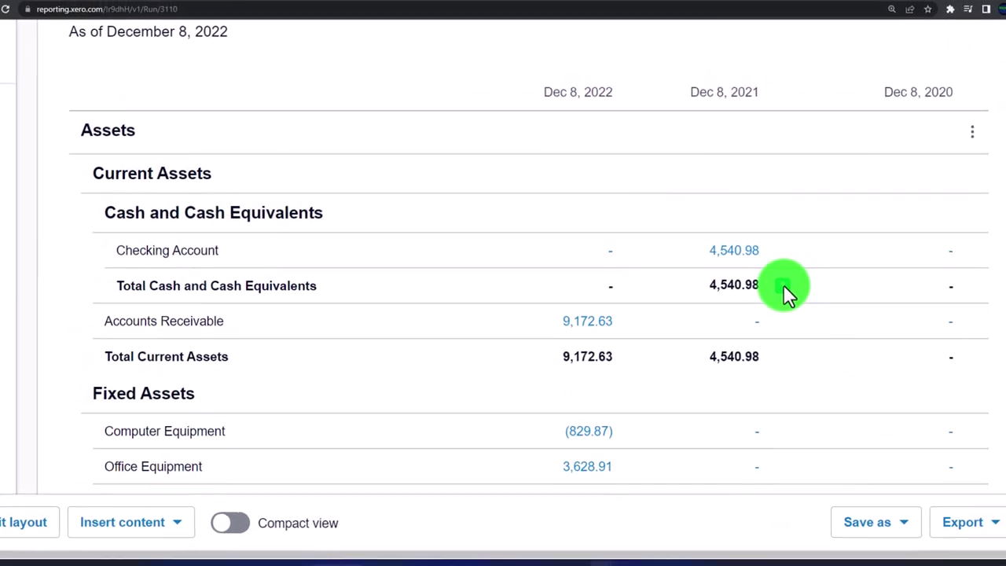
{"action": "left_click", "coordinate": [784, 286]}
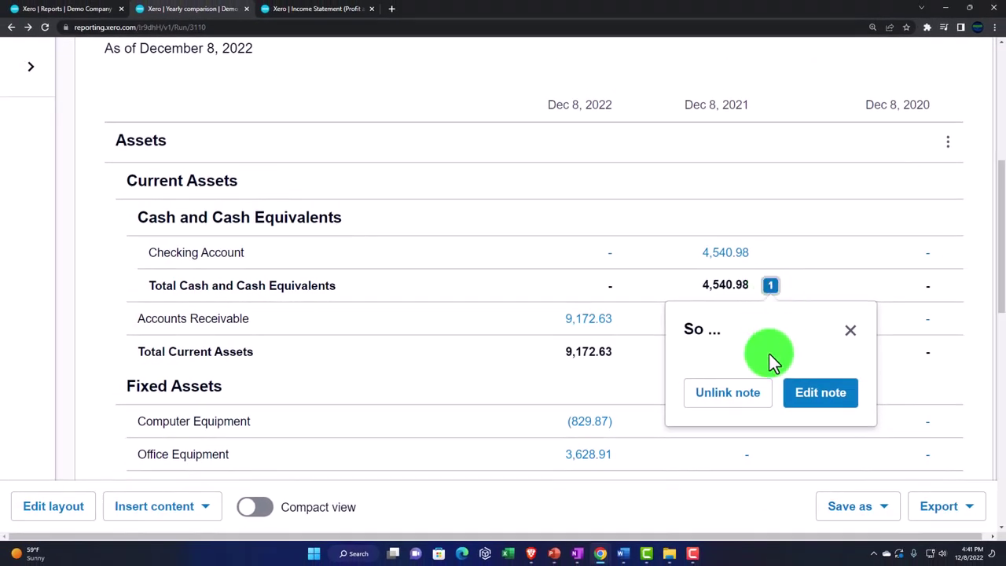
{"action": "left_click", "coordinate": [535, 359]}
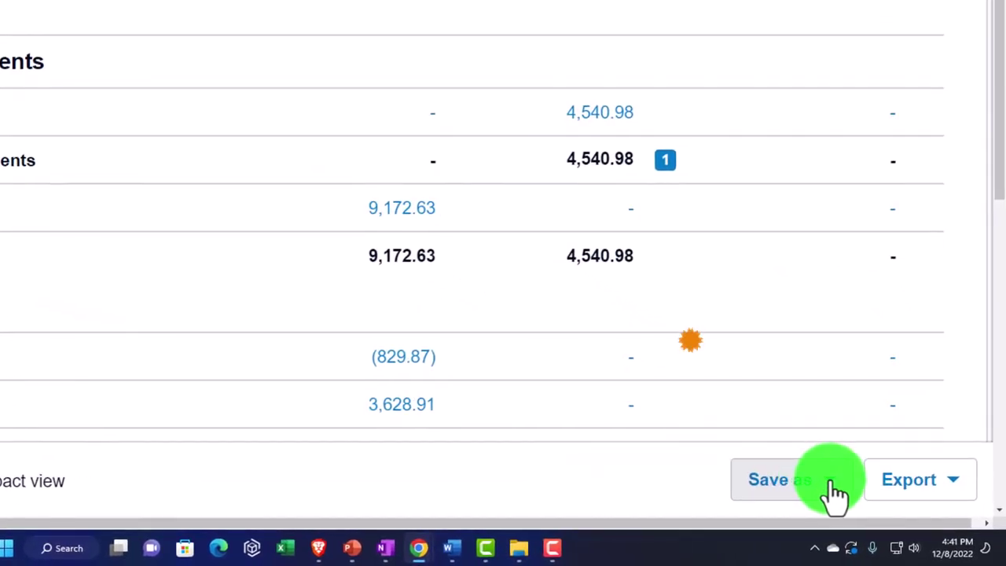
Review the report's save options and the Custom category of the Reports page, returning to the Yearly comparison
{"action": "left_click", "coordinate": [833, 491]}
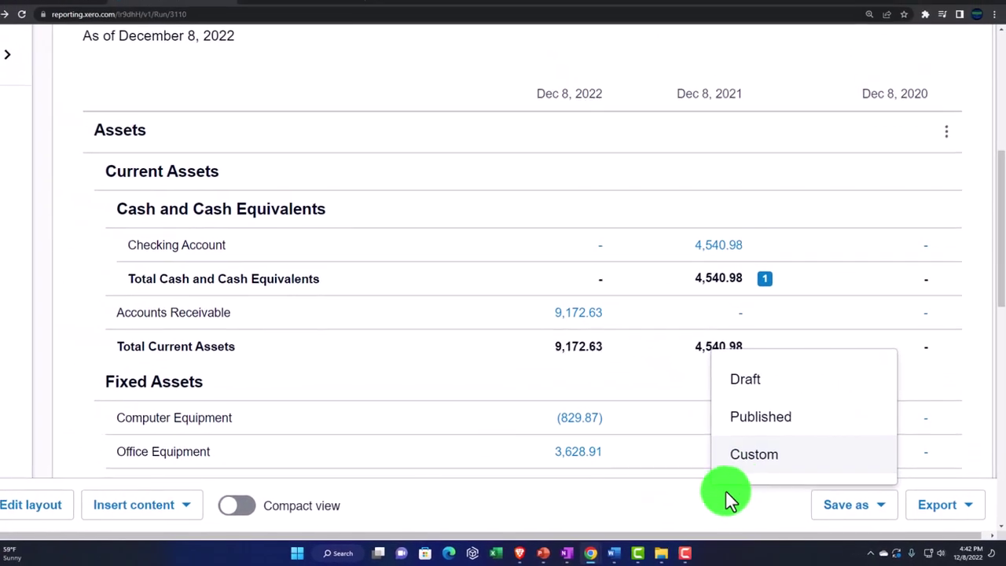
{"action": "left_click", "coordinate": [737, 484]}
{"action": "left_click", "coordinate": [47, 8]}
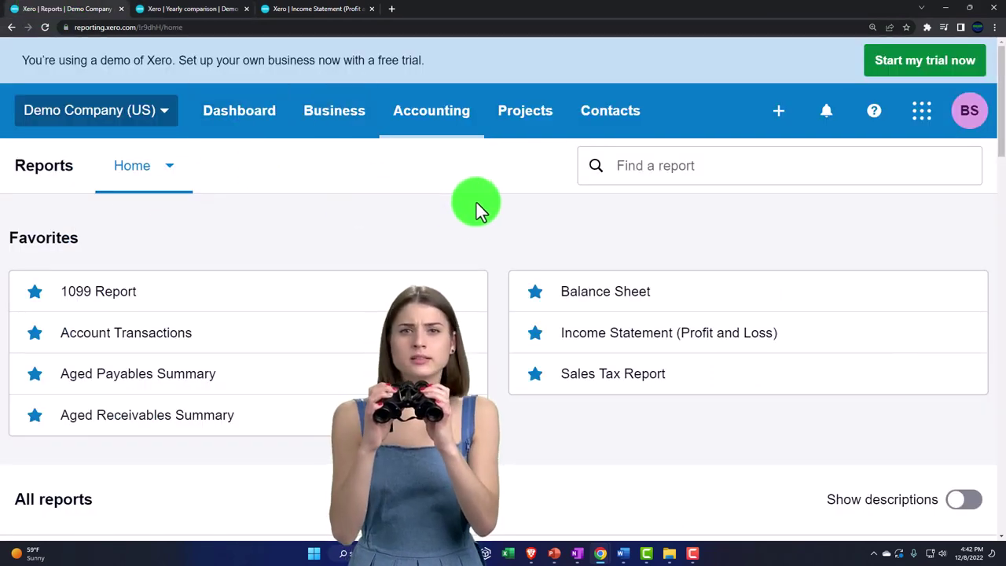
{"action": "left_click", "coordinate": [159, 169]}
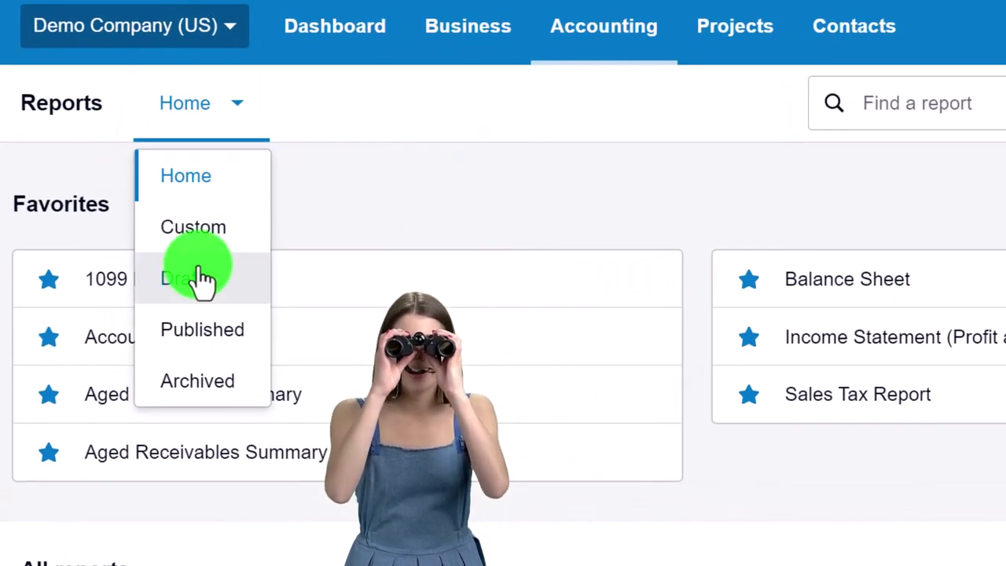
{"action": "left_click", "coordinate": [193, 229]}
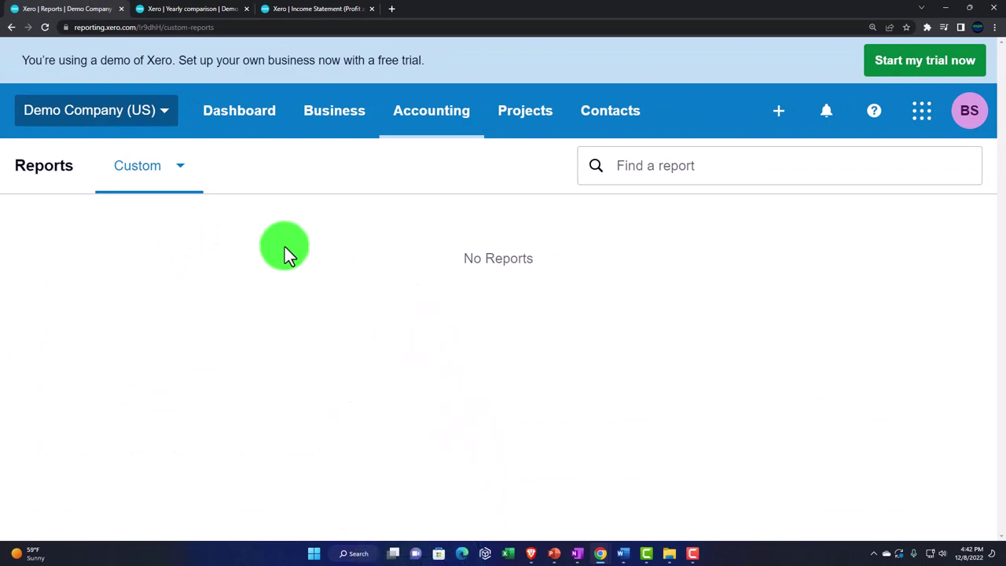
{"action": "left_click", "coordinate": [196, 9]}
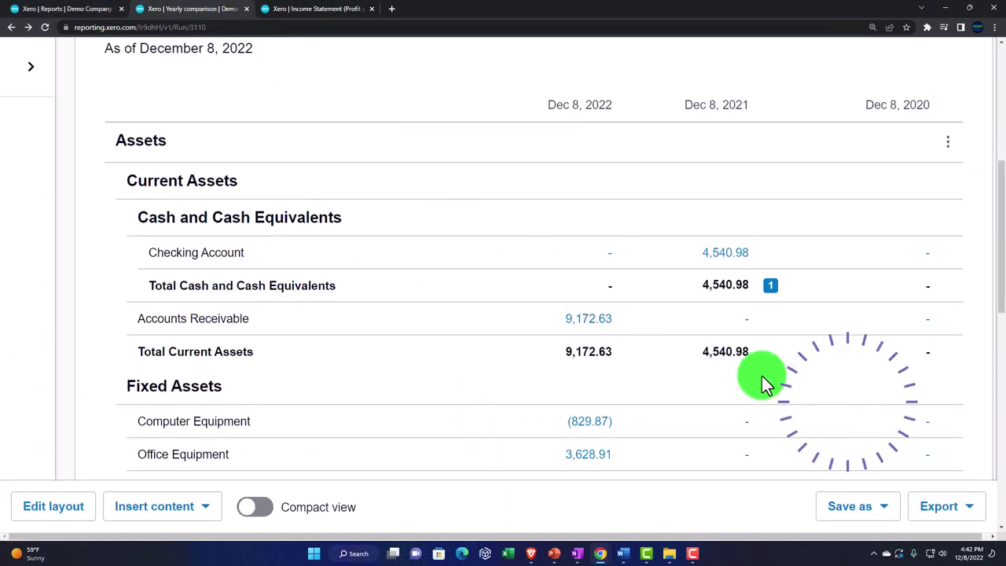
{"action": "left_click", "coordinate": [883, 506]}
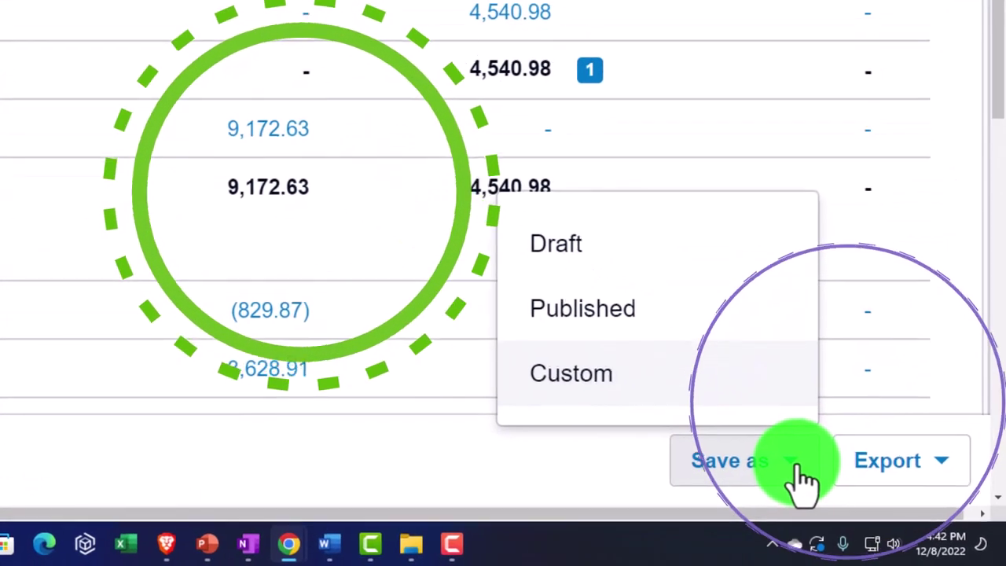
Export the Yearly comparison Balance Sheet as a PDF, open the downloaded file to check it, and close it
{"action": "left_click", "coordinate": [939, 468]}
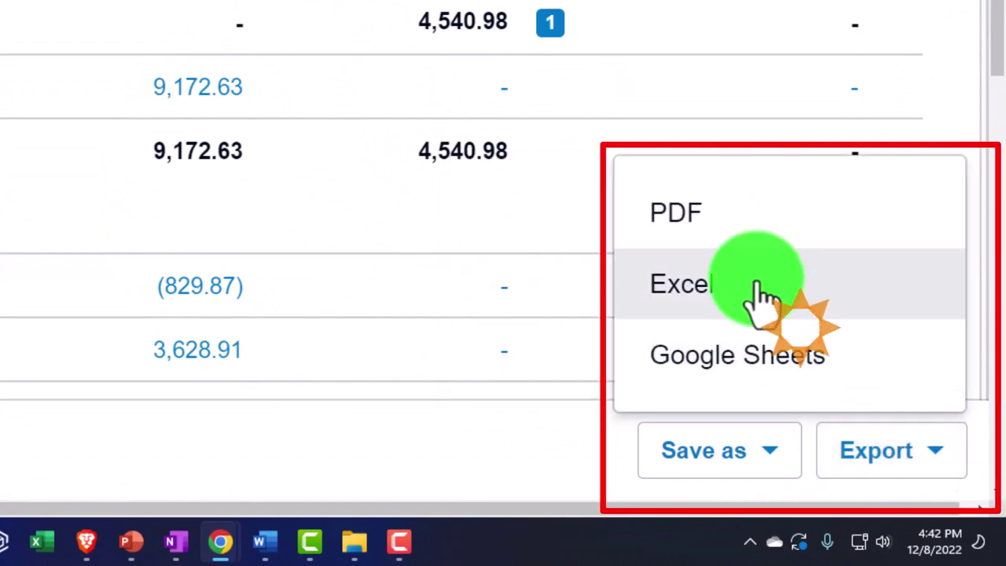
{"action": "left_click", "coordinate": [763, 349]}
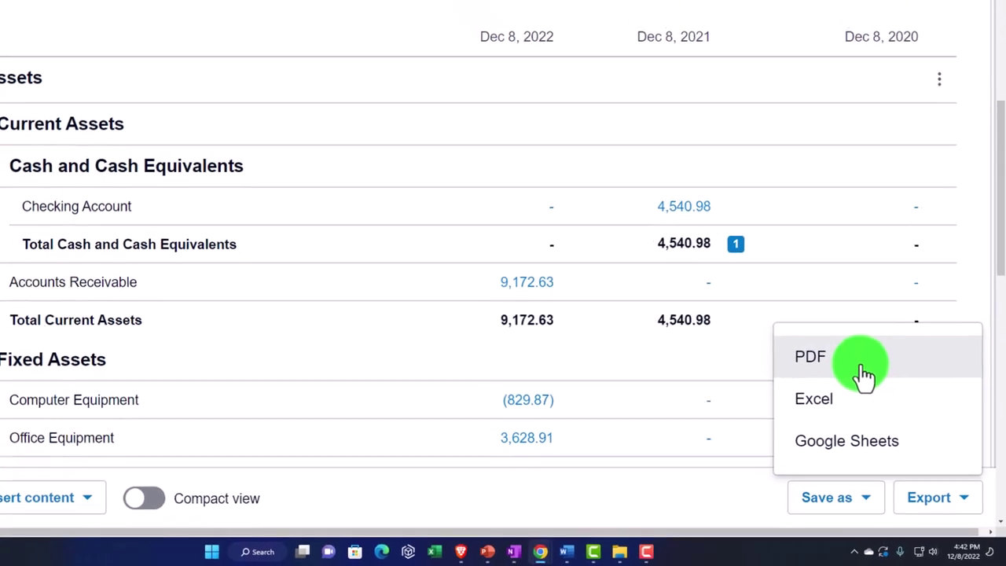
{"action": "left_click", "coordinate": [865, 370]}
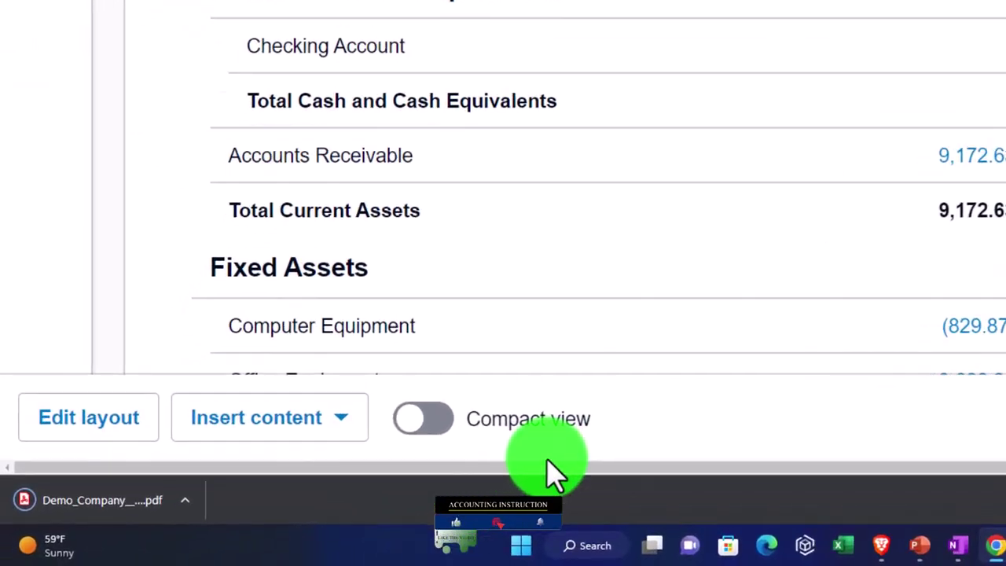
{"action": "left_click", "coordinate": [159, 488]}
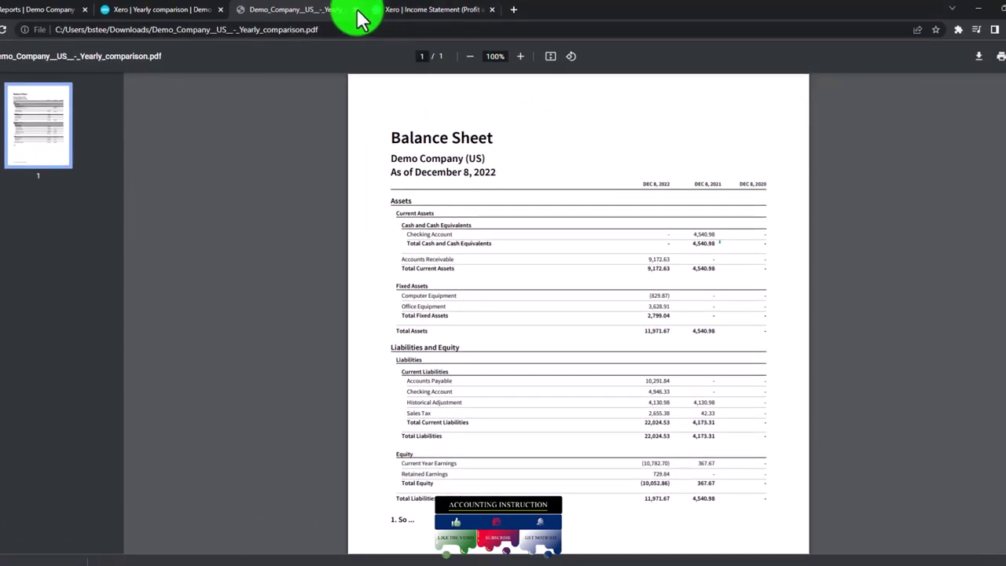
{"action": "left_click", "coordinate": [356, 10]}
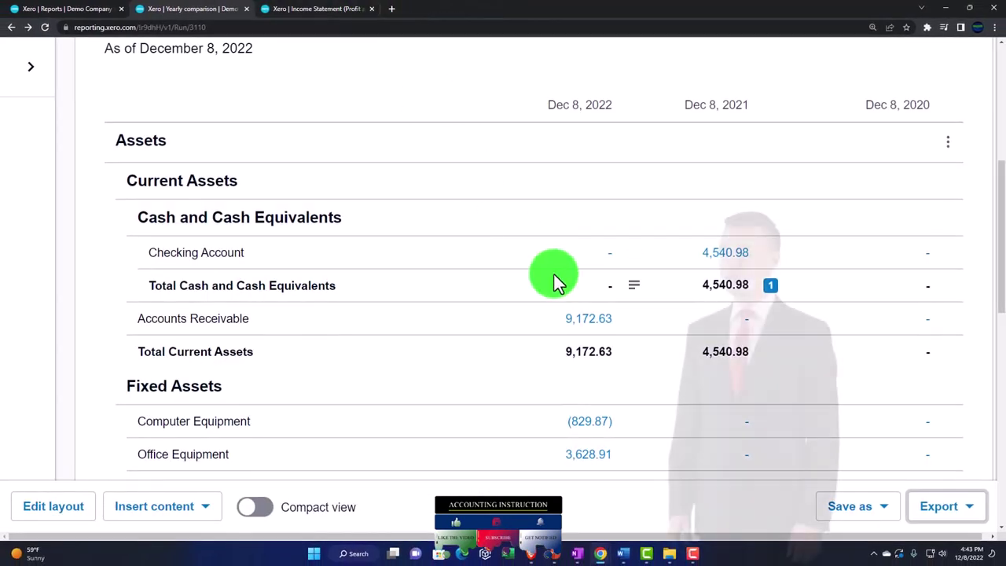
Review the Yearly comparison report from its header down to the note below Total Liabilities and Equity
{"action": "scroll", "coordinate": [554, 274], "scroll_direction": "up", "scroll_amount": 3}
{"action": "scroll", "coordinate": [549, 281], "scroll_direction": "up", "scroll_amount": 1}
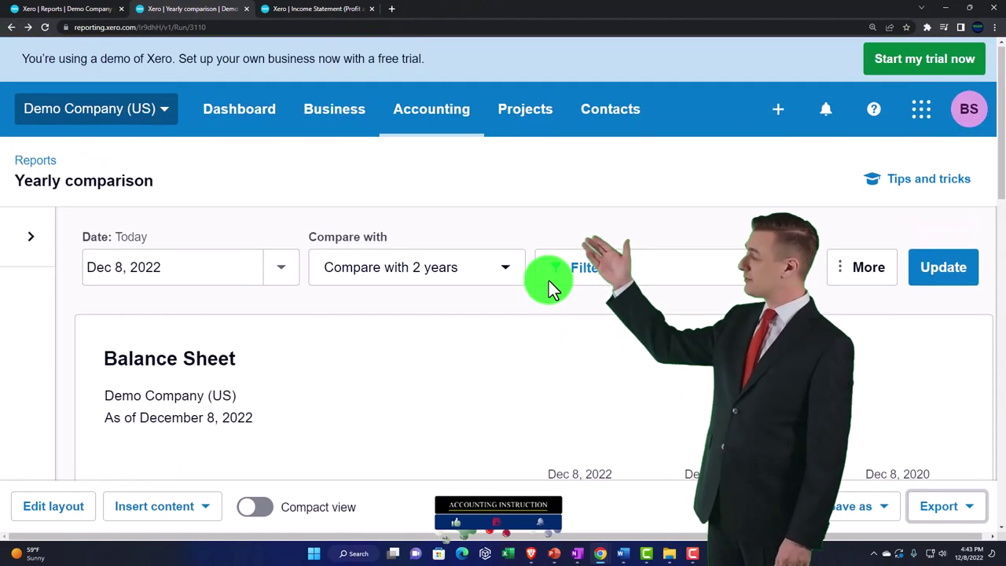
{"action": "scroll", "coordinate": [548, 280], "scroll_direction": "down", "scroll_amount": 2}
{"action": "scroll", "coordinate": [549, 280], "scroll_direction": "down", "scroll_amount": 10}
{"action": "scroll", "coordinate": [550, 287], "scroll_direction": "down", "scroll_amount": 1}
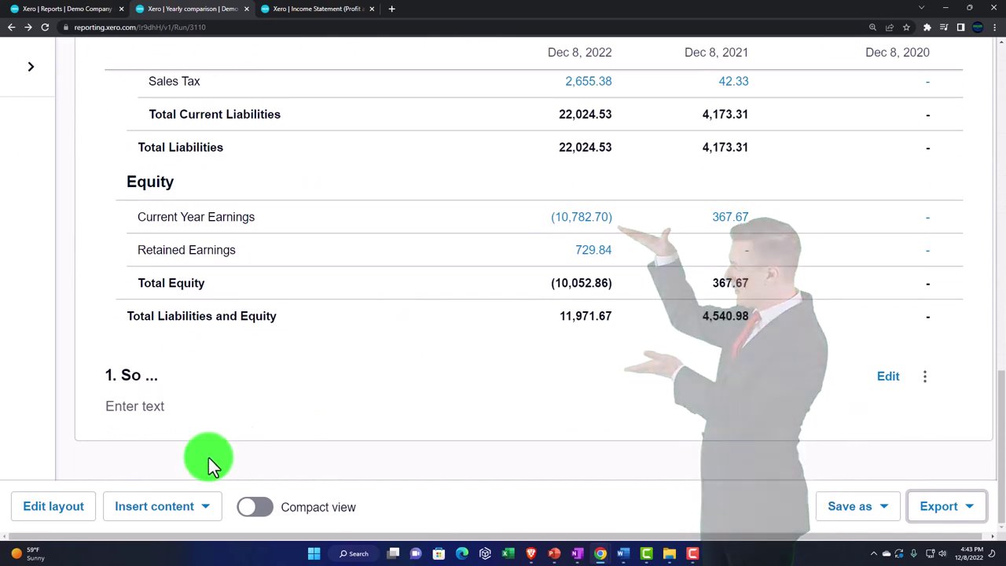